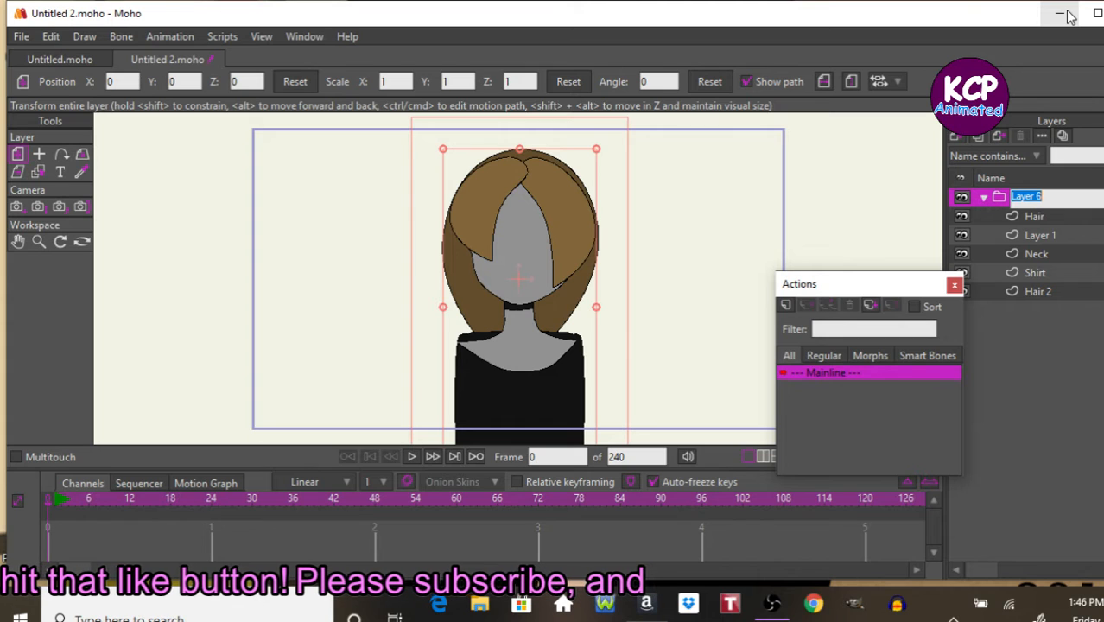
# Step: Rename the character's group folder as Student and close the Actions window
pyautogui.write('Stu')
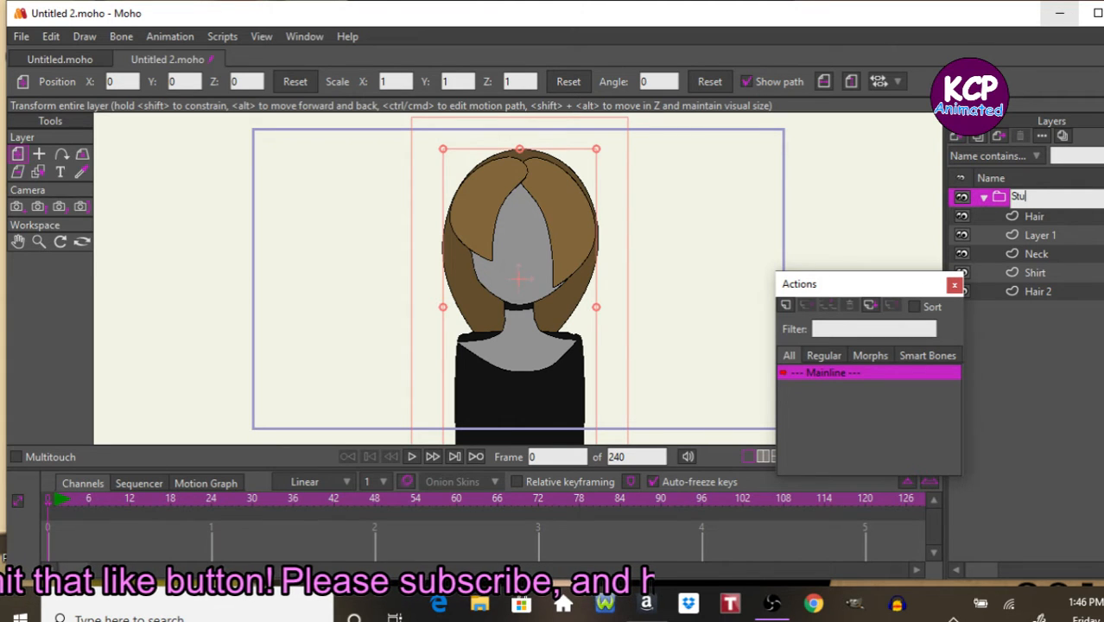
pyautogui.write('dent')
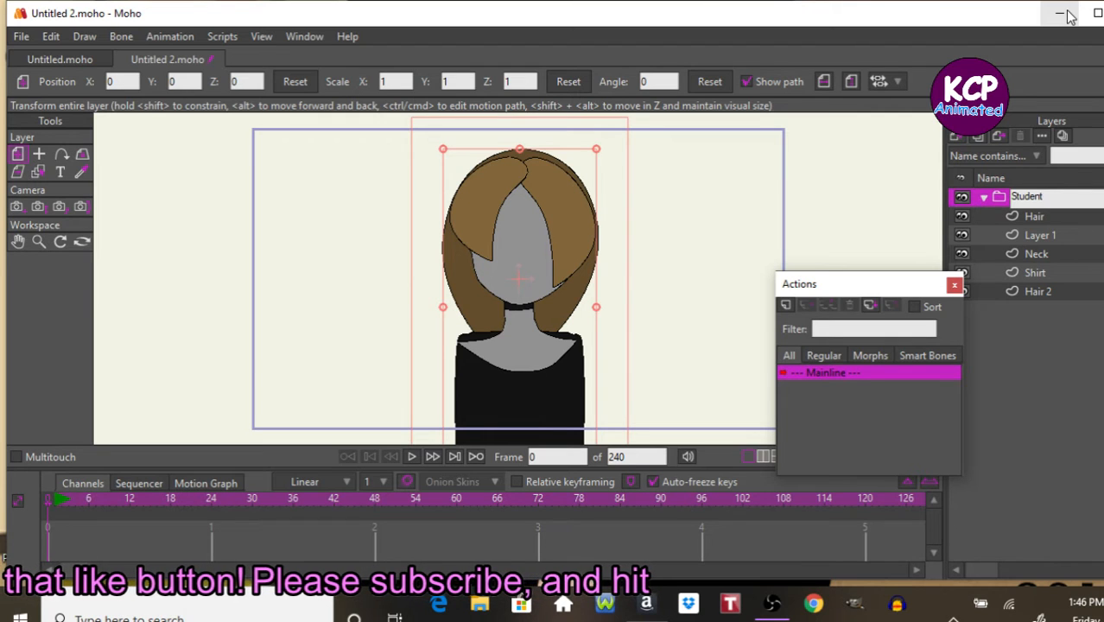
pyautogui.press('Return')
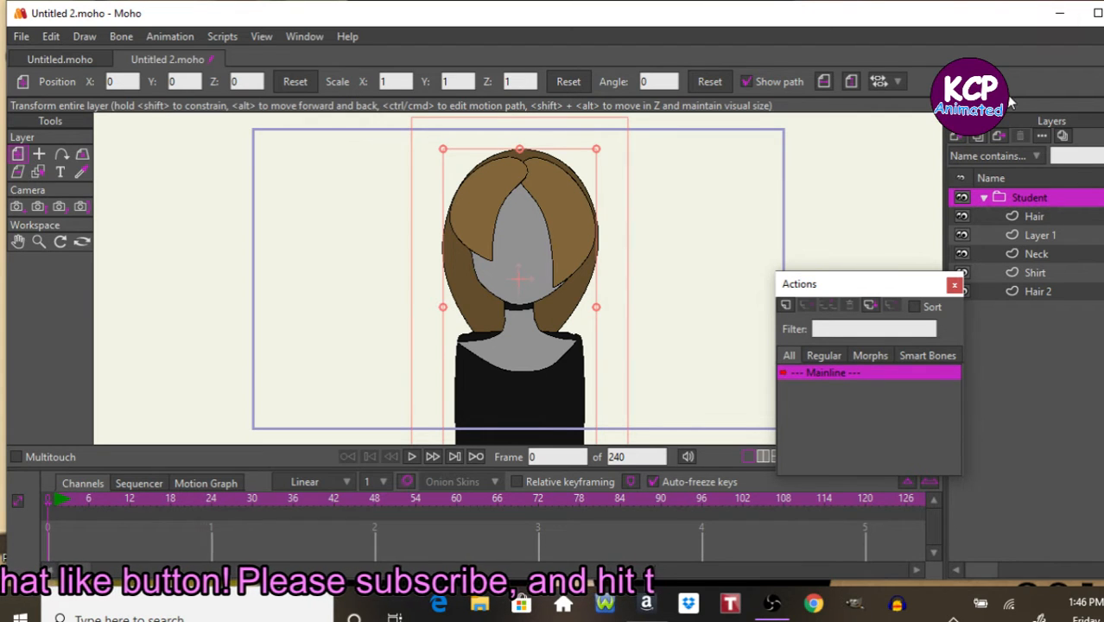
pyautogui.click(955, 286)
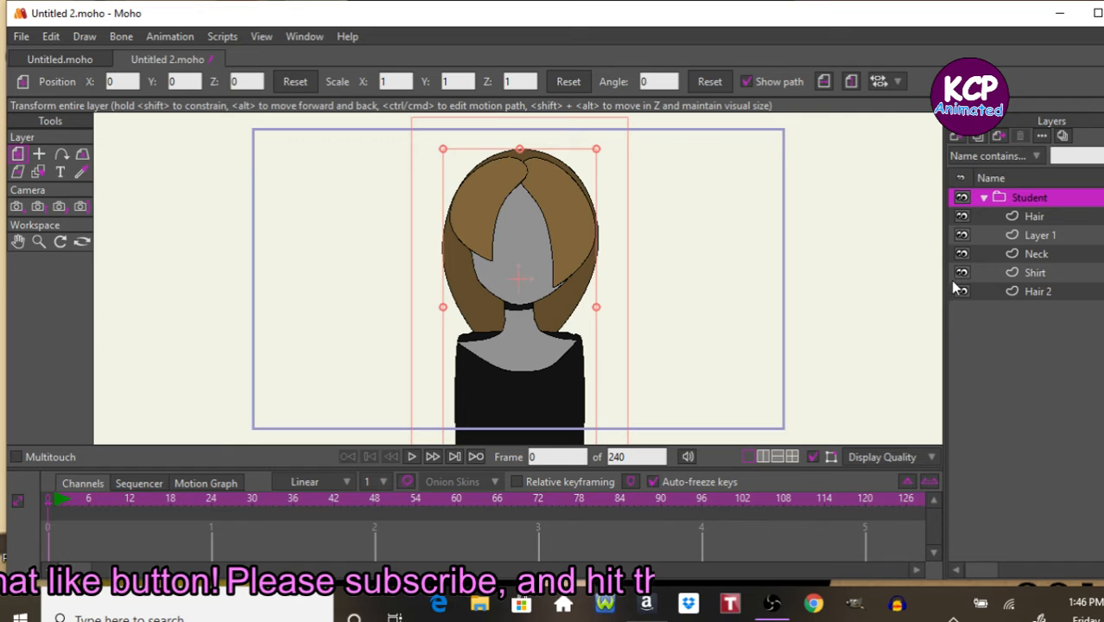
# Step: Inspect the Student group's contents and briefly hide the Hair layer to check which part of the character it holds
pyautogui.click(984, 199)
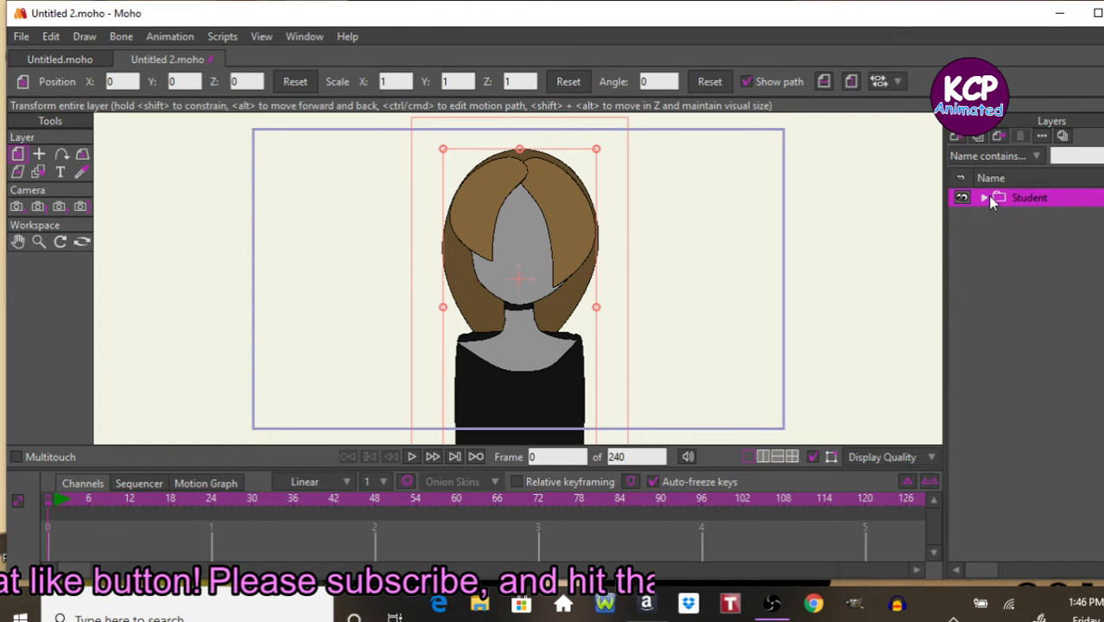
pyautogui.click(986, 197)
pyautogui.click(1014, 220)
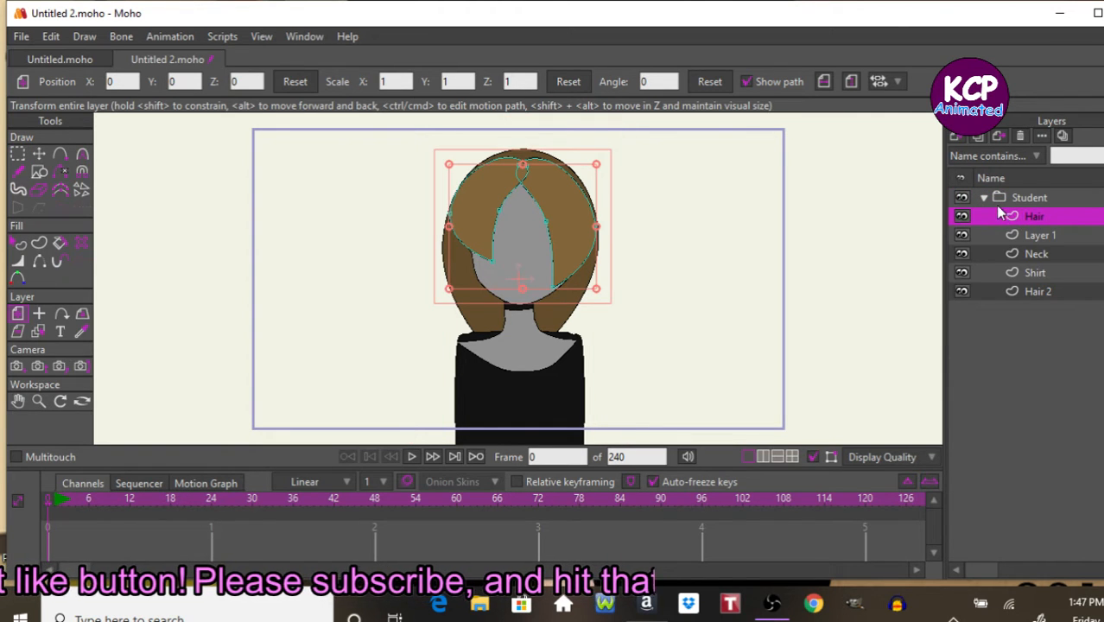
pyautogui.click(962, 217)
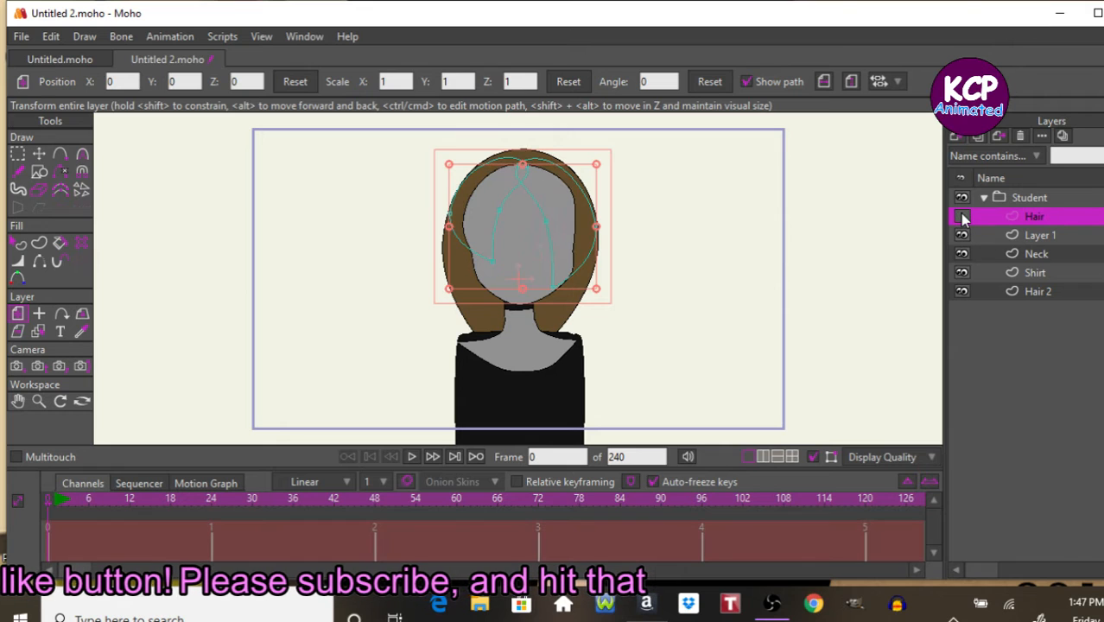
pyautogui.click(964, 217)
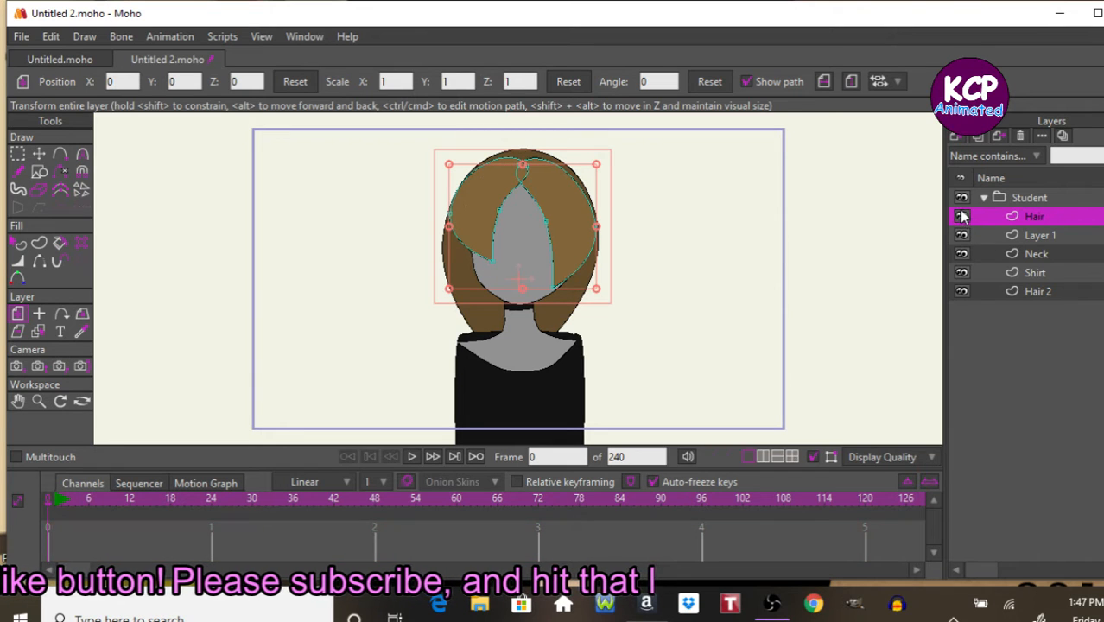
# Step: Rename Layer 1 in the Student group as Head
pyautogui.click(1034, 237)
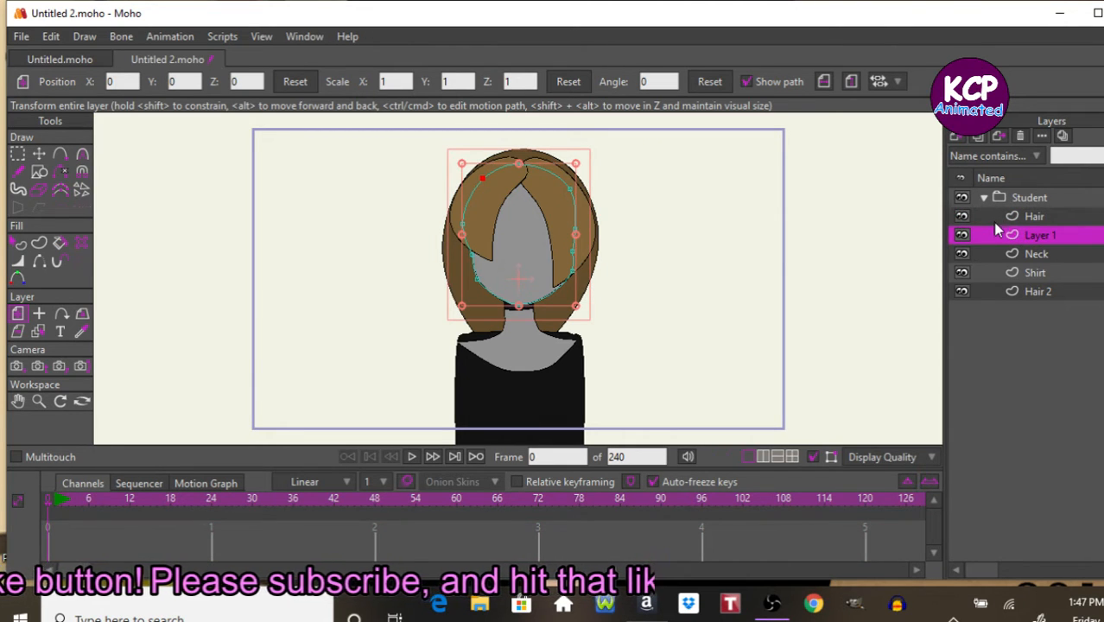
pyautogui.doubleClick(1028, 230)
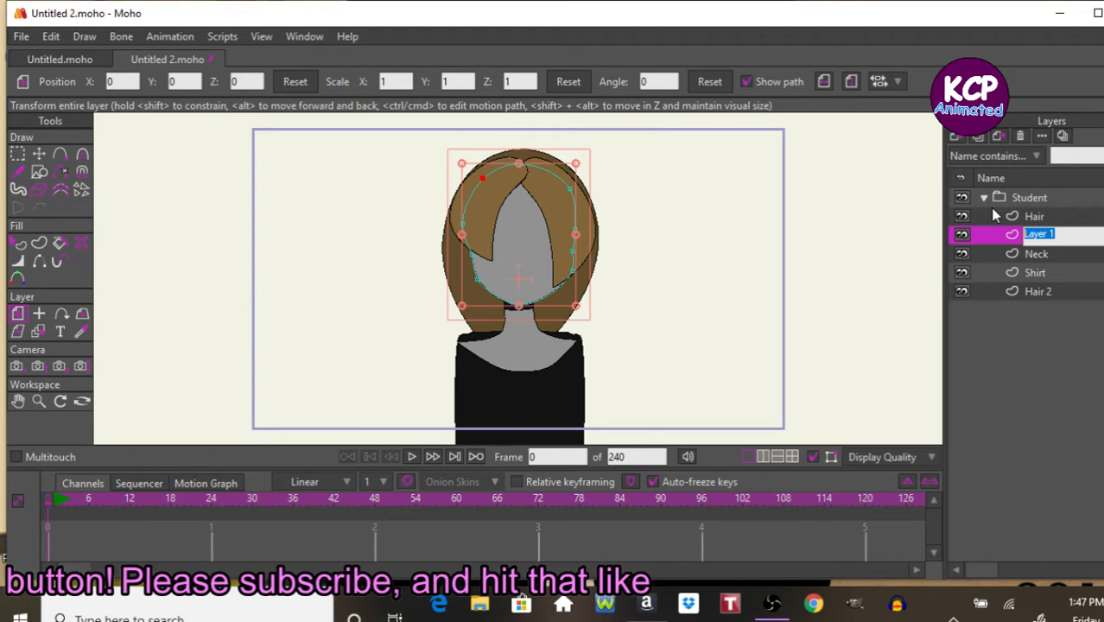
pyautogui.write('Head')
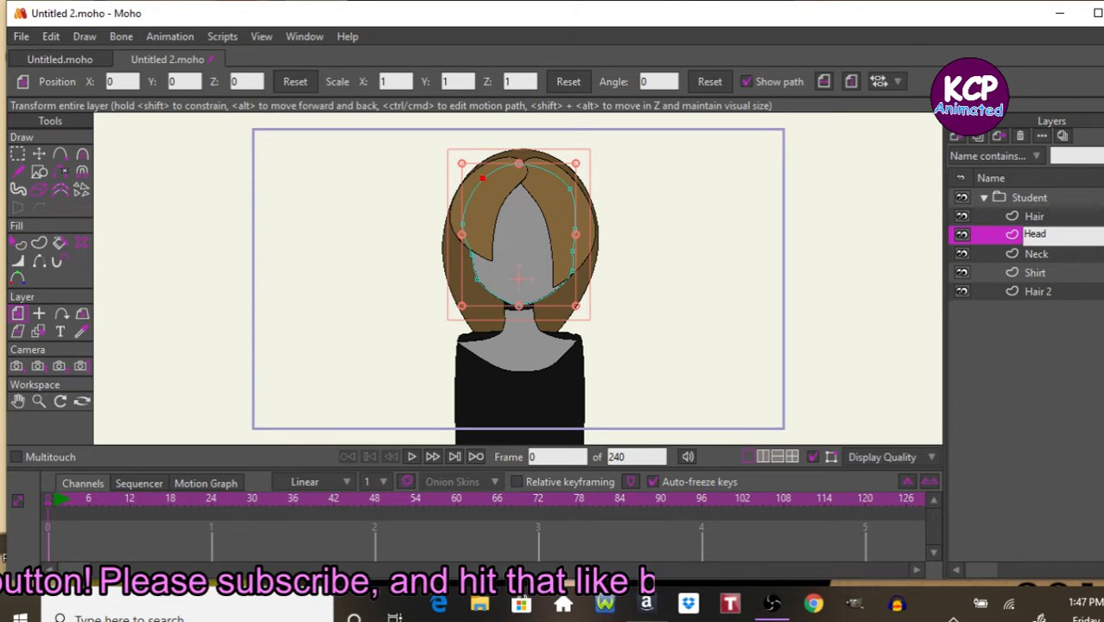
pyautogui.press('Return')
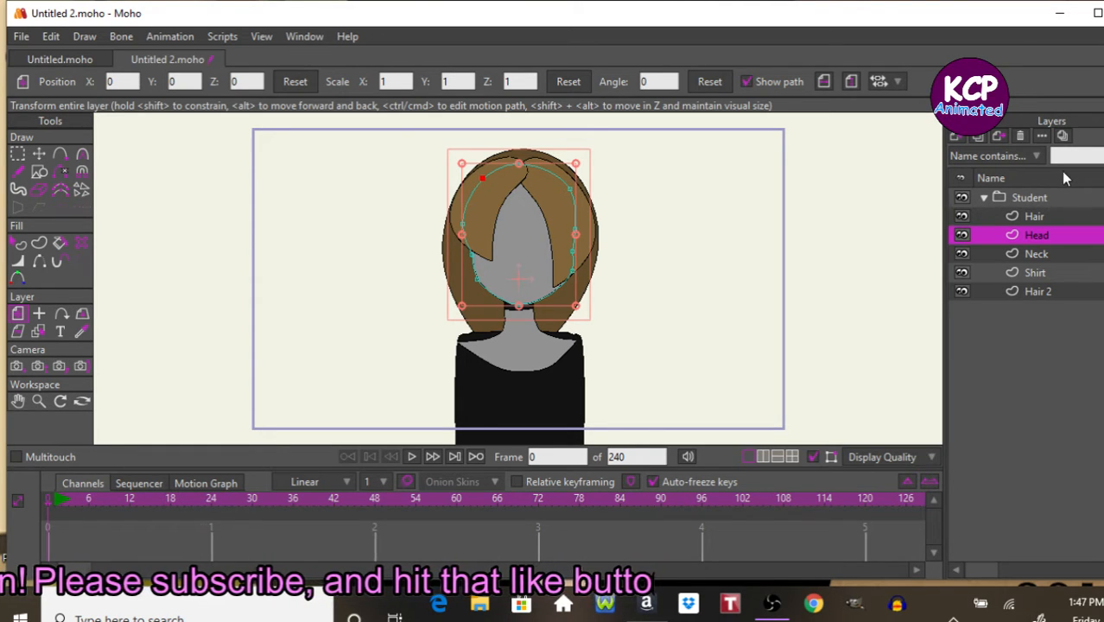
# Step: Duplicate the front Hair layer in the Student group, keeping the suggested name Hair 2
pyautogui.click(1036, 217)
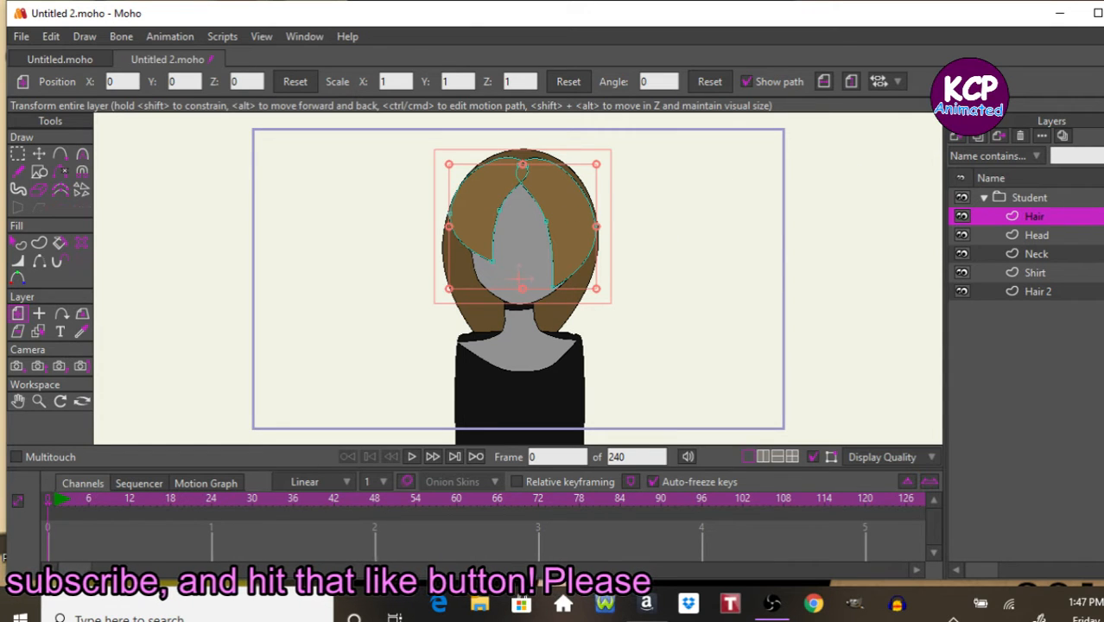
pyautogui.click(979, 138)
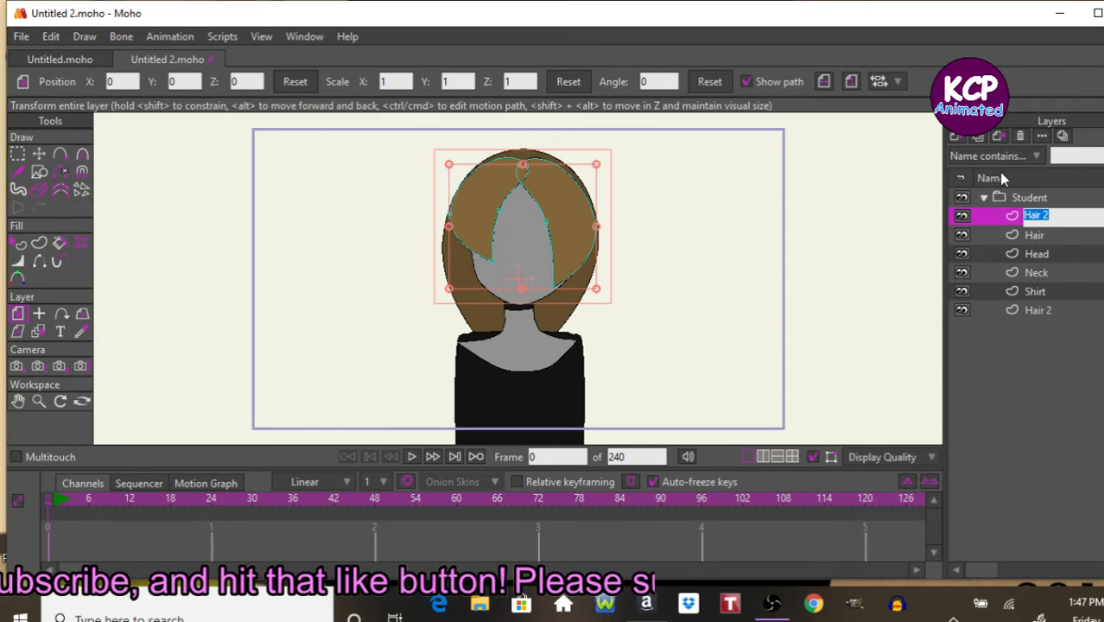
pyautogui.press('Return')
# Step: Group the front Hair layer with its duplicate Hair 2 and name the new group Hair Switch
pyautogui.keyDown('ctrl'); pyautogui.click(1039, 238); pyautogui.keyUp('ctrl')
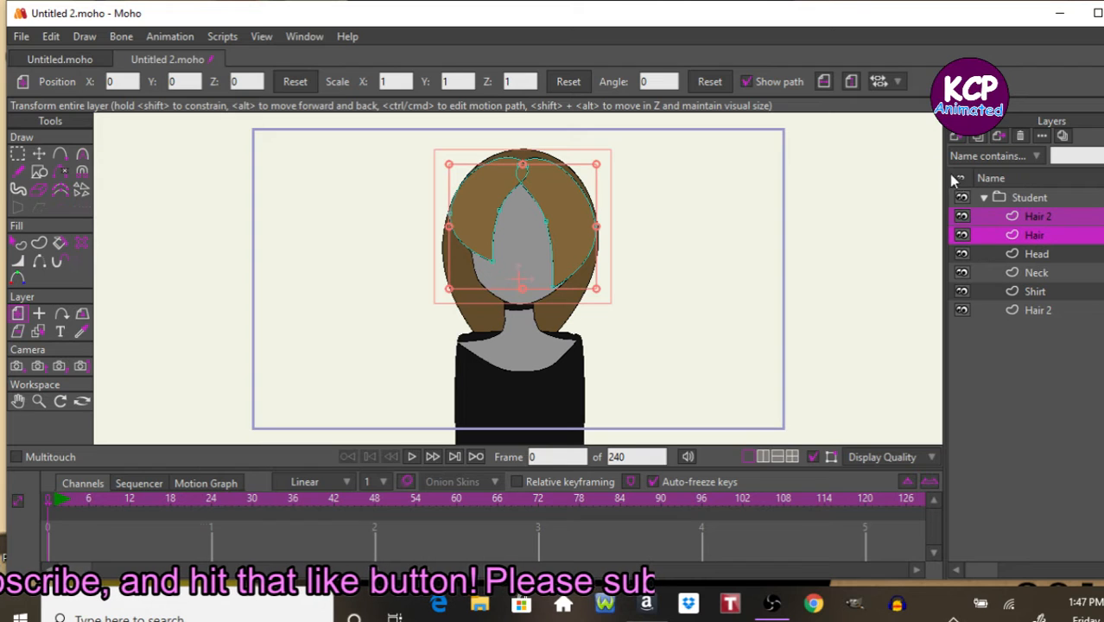
pyautogui.click(955, 136)
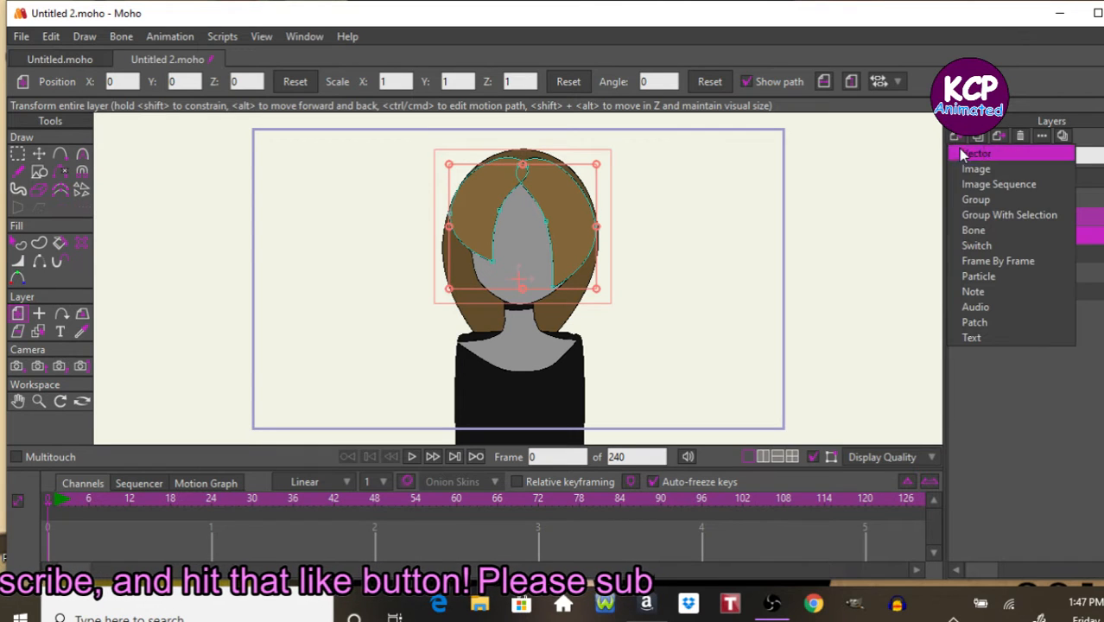
pyautogui.click(1001, 216)
pyautogui.doubleClick(1028, 219)
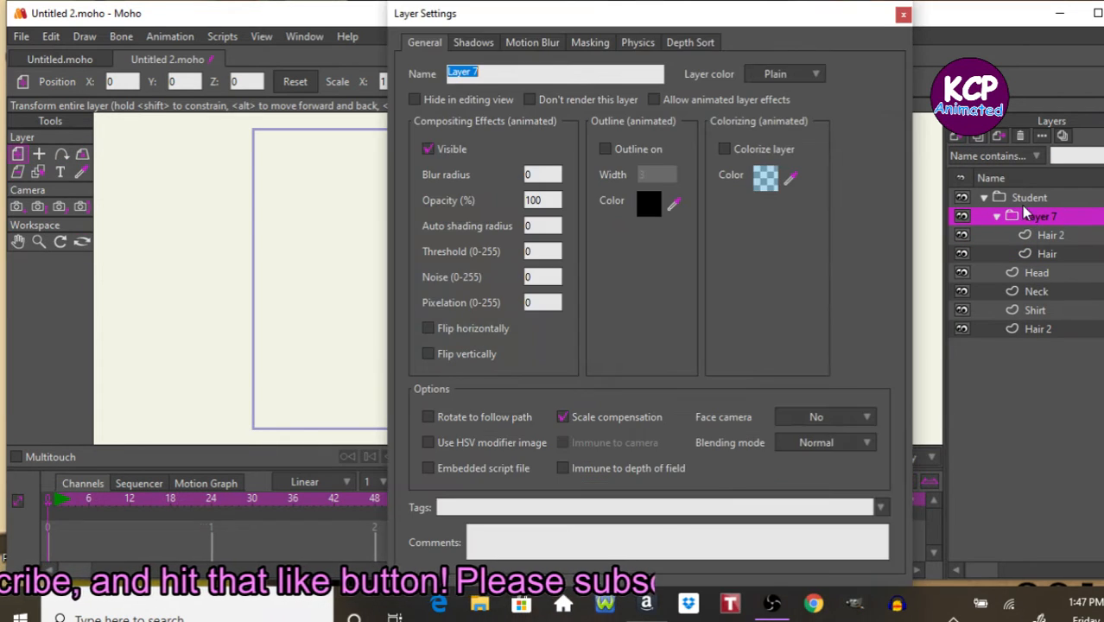
pyautogui.write('Hair')
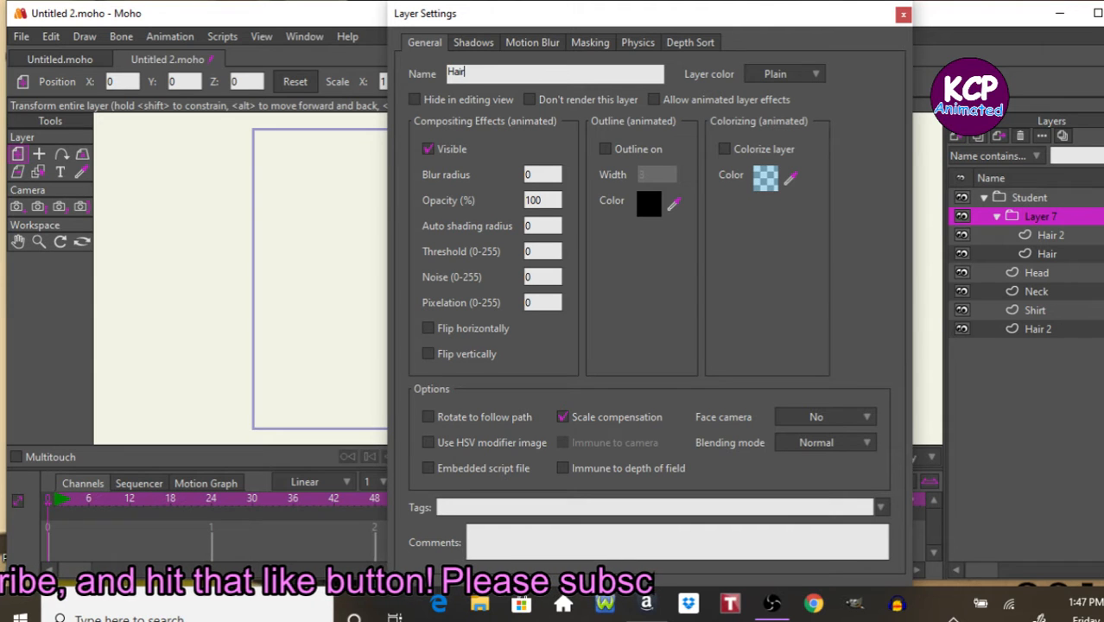
pyautogui.write(' Sw')
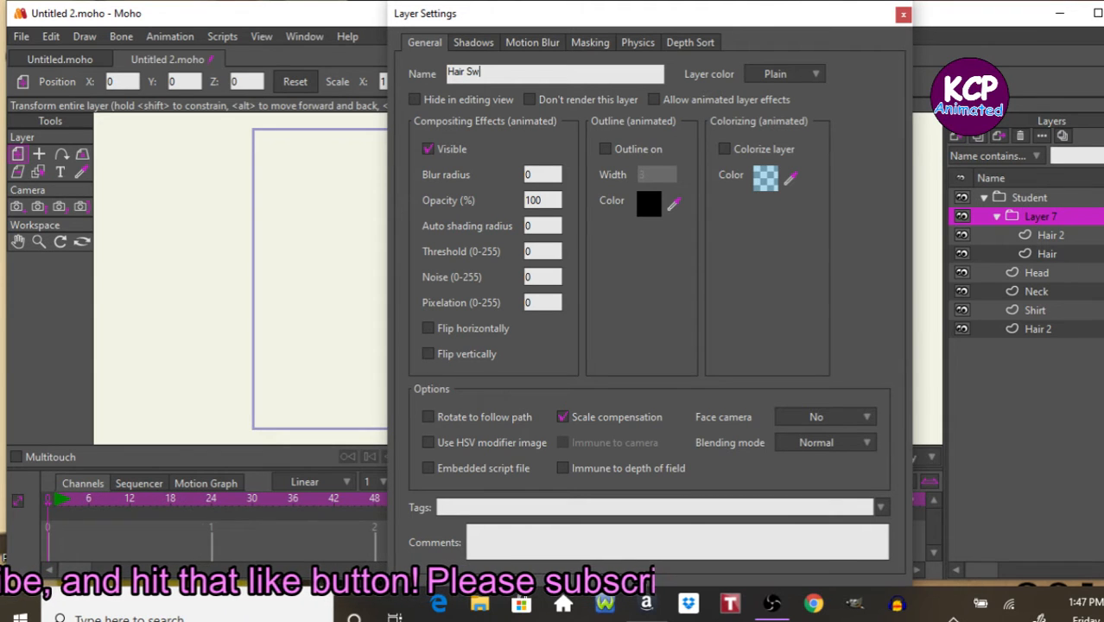
pyautogui.write('itc')
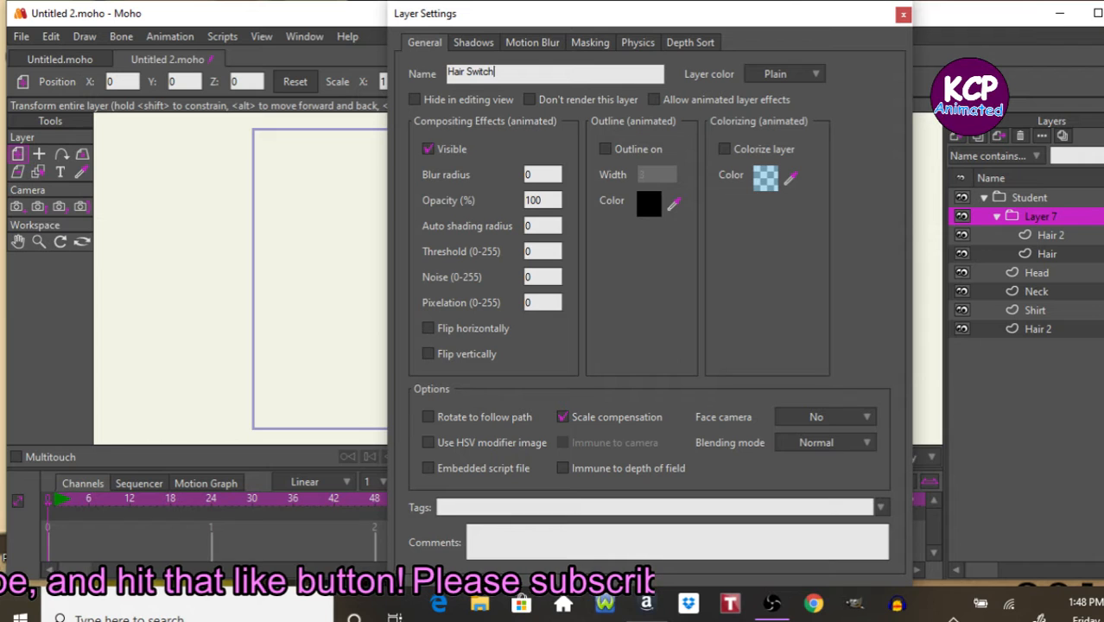
pyautogui.write('h')
pyautogui.press('Return')
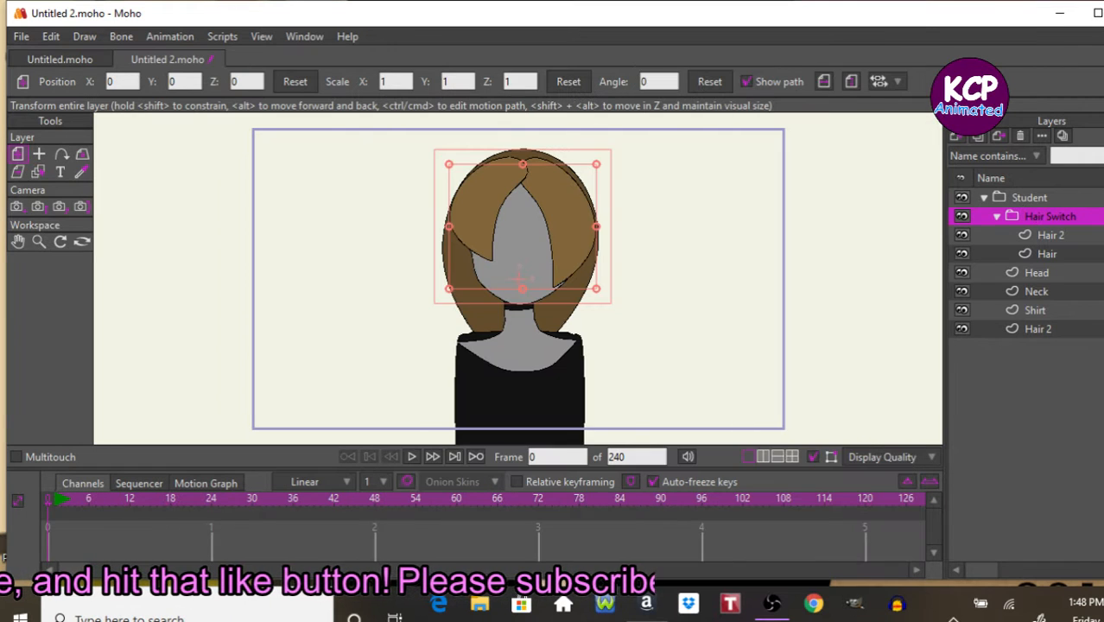
# Step: Convert the Hair Switch group to a switch layer
pyautogui.doubleClick(1063, 218)
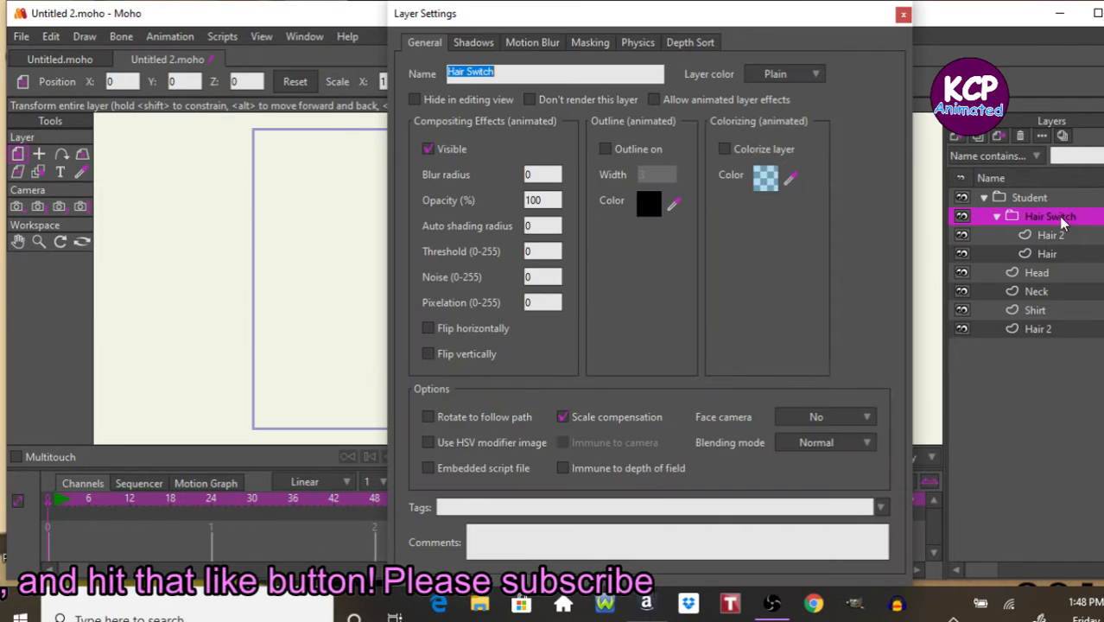
pyautogui.click(903, 14)
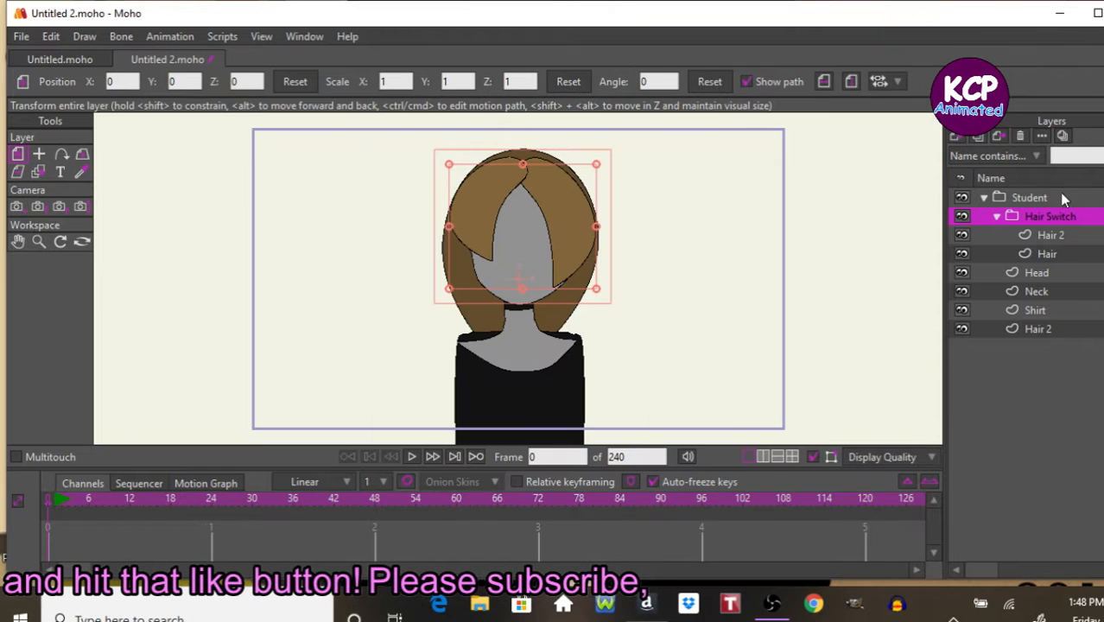
pyautogui.rightClick(1080, 221)
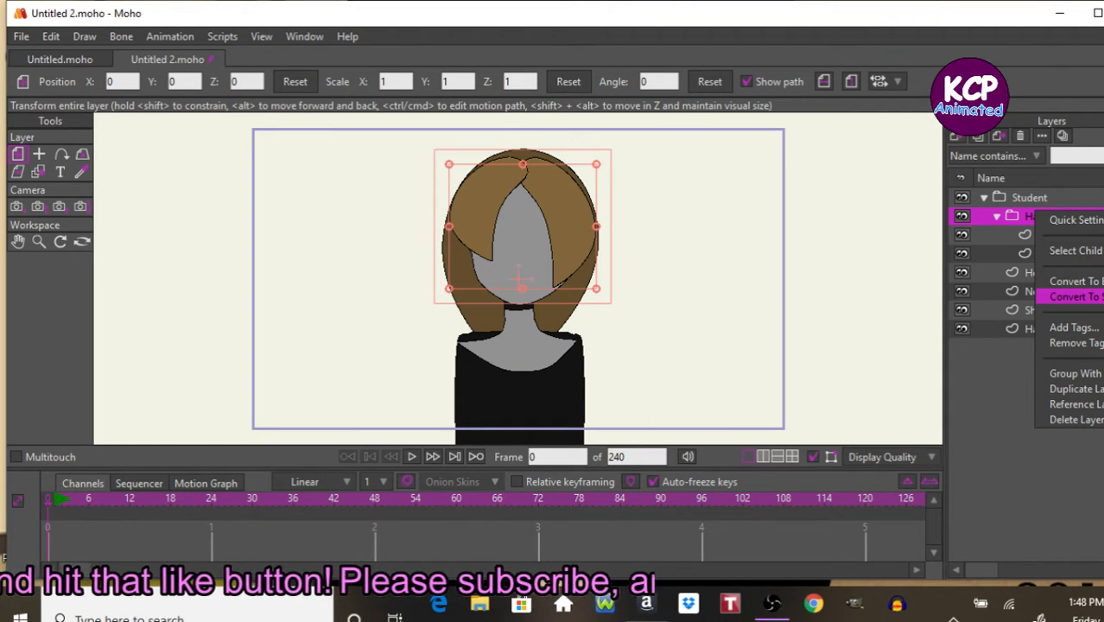
pyautogui.click(1075, 297)
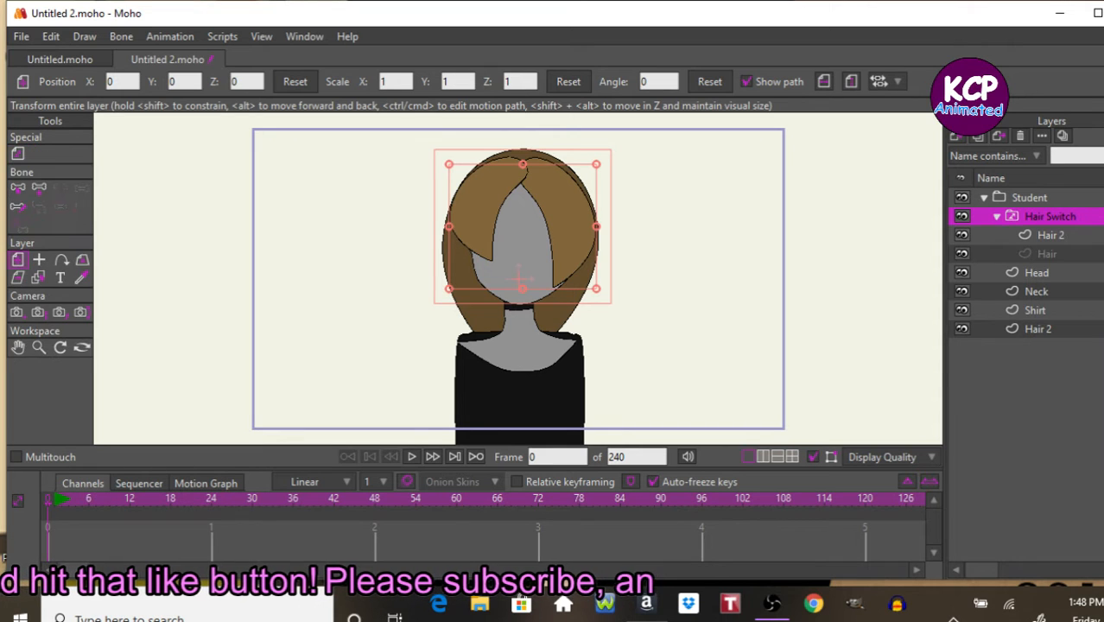
# Step: On Hair 2 inside Hair Switch, add a point to the right bang's outer edge and move its tip and inner points outward off the face
pyautogui.click(1082, 240)
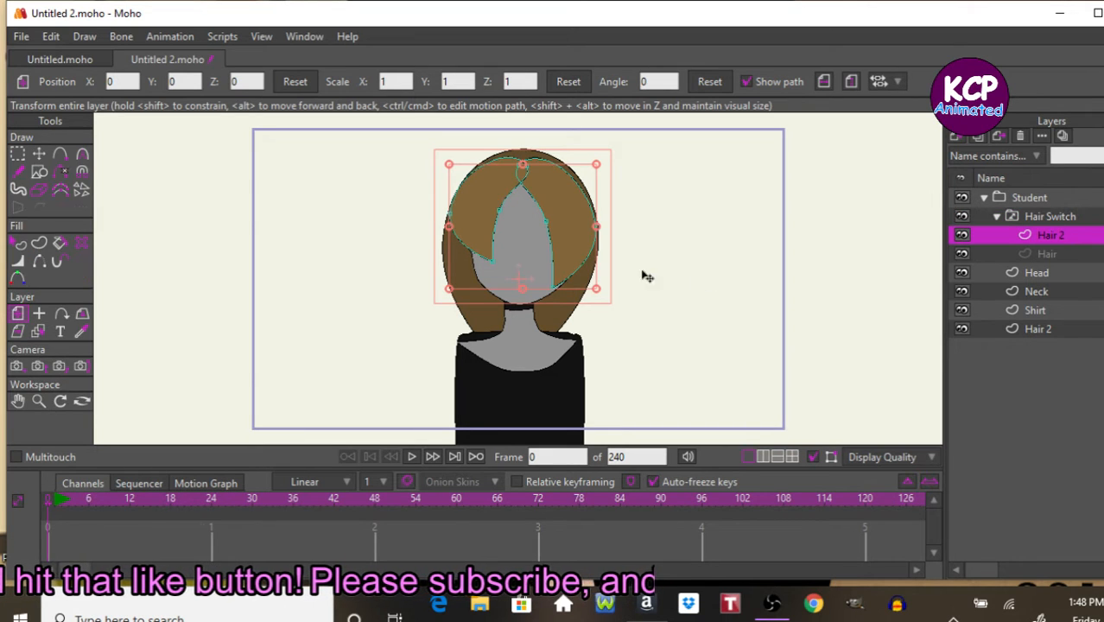
pyautogui.click(1080, 255)
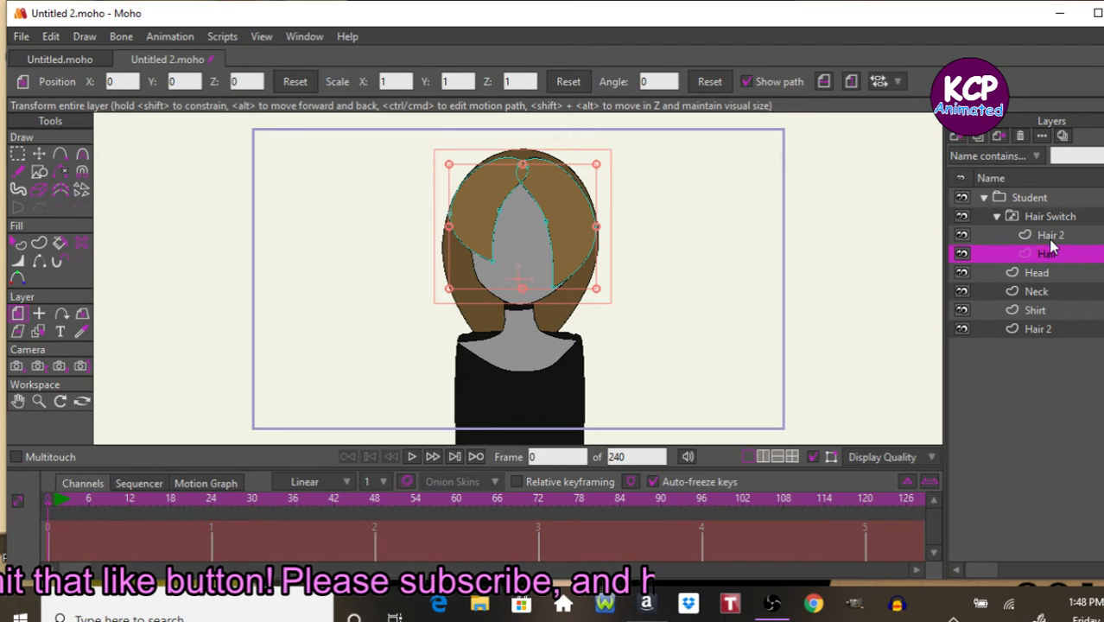
pyautogui.click(1056, 236)
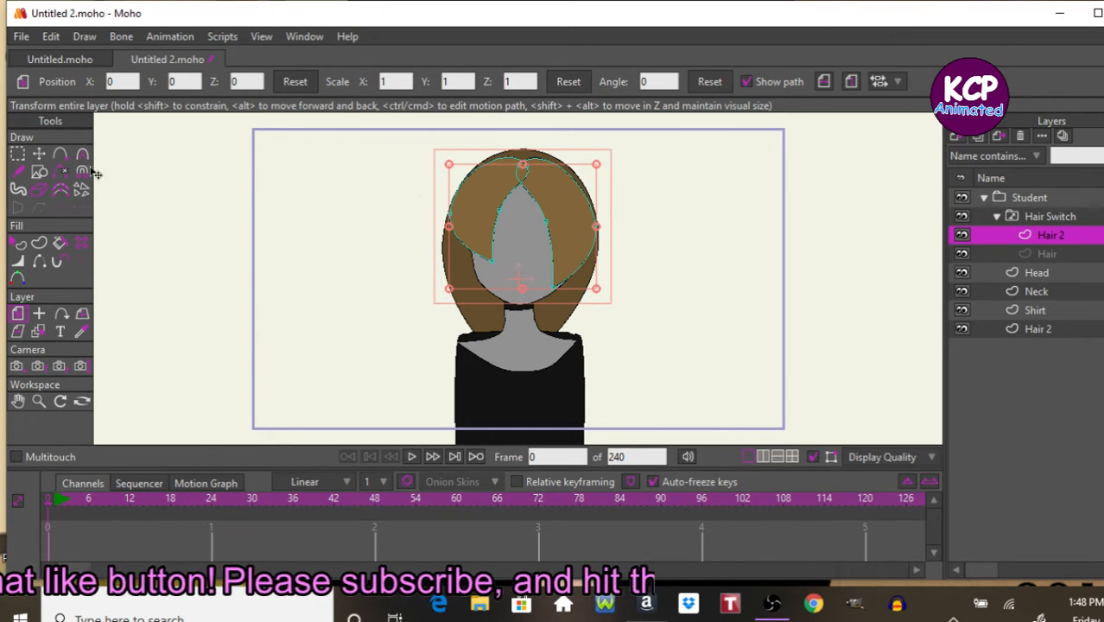
pyautogui.click(59, 154)
pyautogui.click(577, 256)
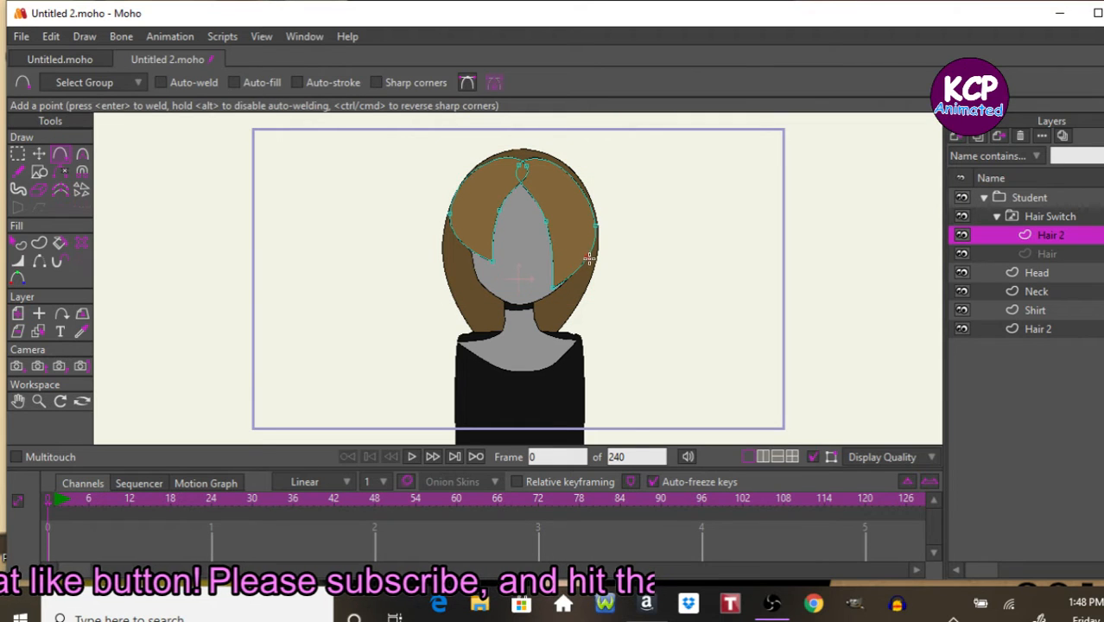
pyautogui.click(38, 154)
pyautogui.click(560, 291)
pyautogui.moveTo(563, 292); pyautogui.dragTo(557, 208)
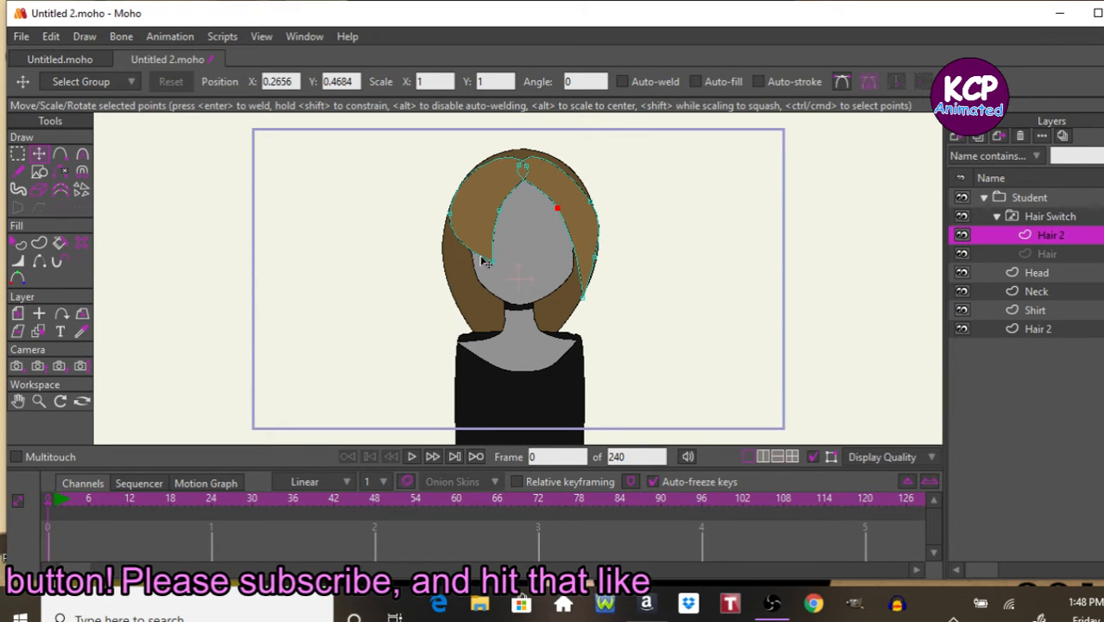
# Step: Reshape the left bang of Hair 2 so its tip sweeps outward past the back hair, and add a point on its upper edge
pyautogui.moveTo(488, 262); pyautogui.dragTo(448, 273)
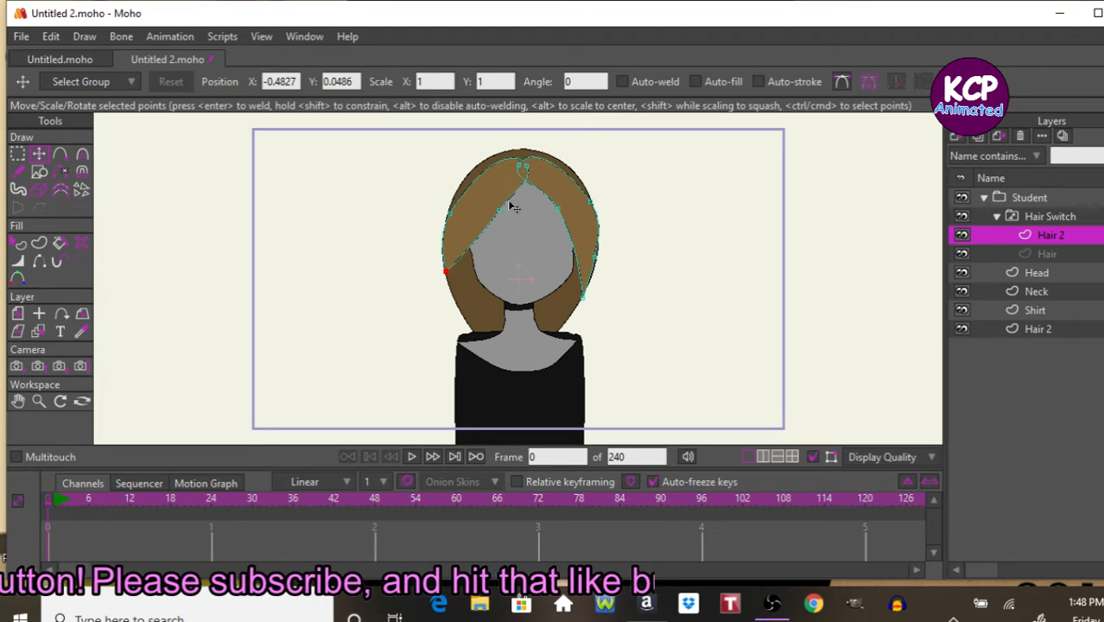
pyautogui.moveTo(508, 203); pyautogui.dragTo(439, 273)
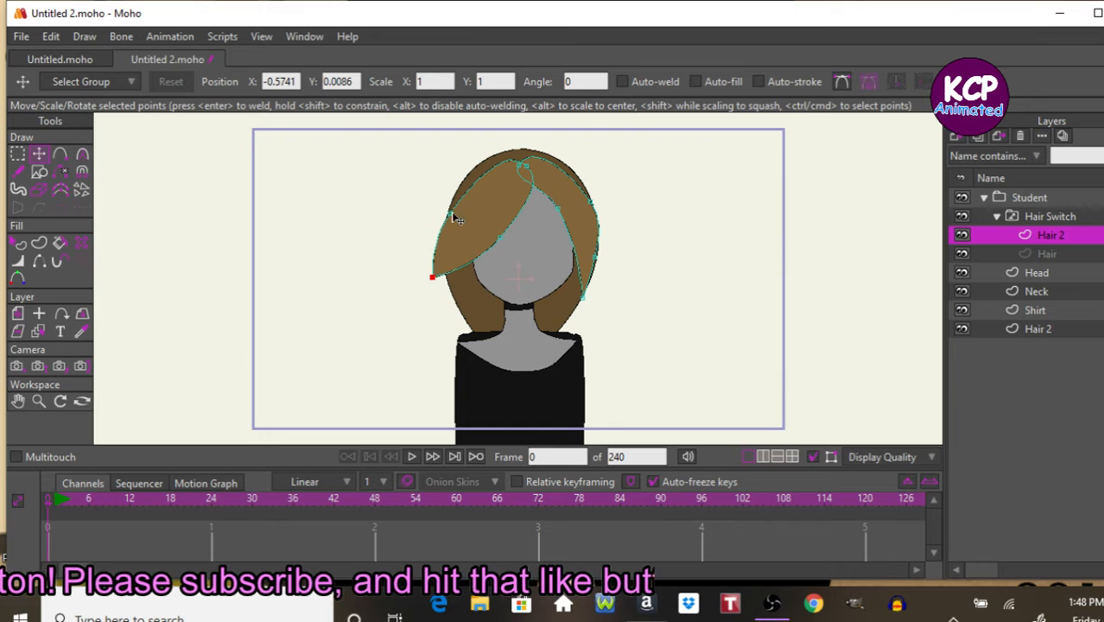
pyautogui.moveTo(451, 212); pyautogui.dragTo(462, 205)
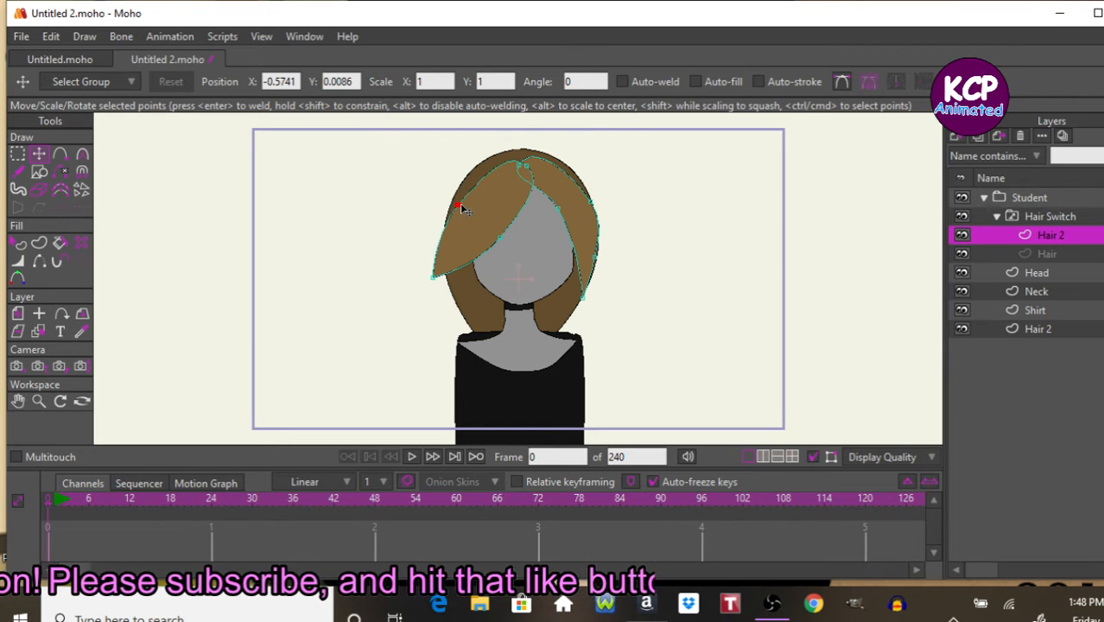
pyautogui.click(59, 154)
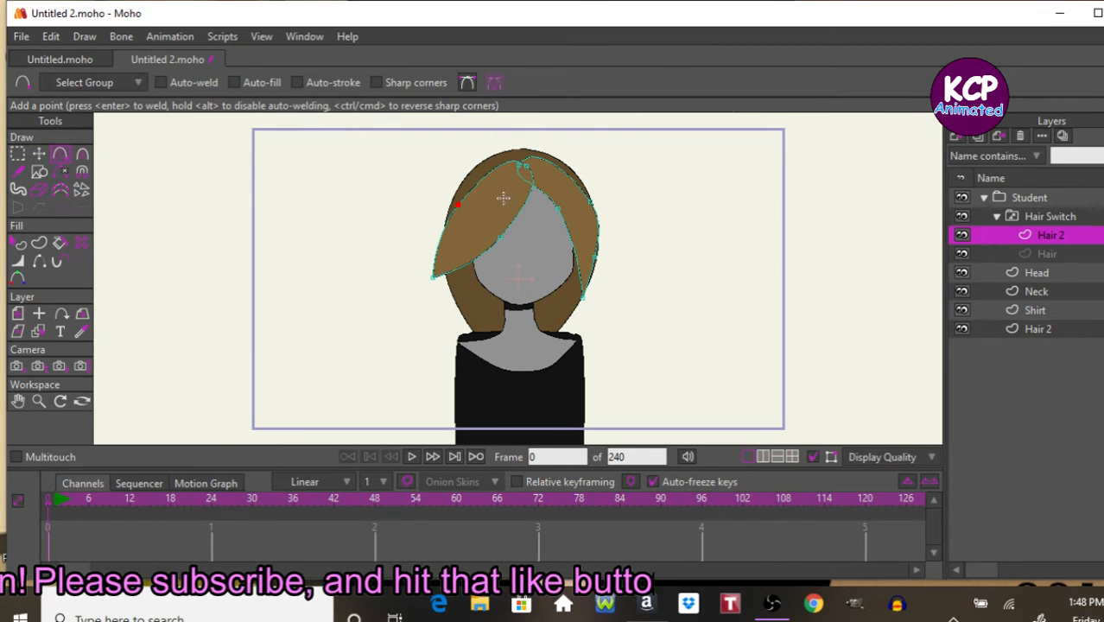
pyautogui.click(487, 169)
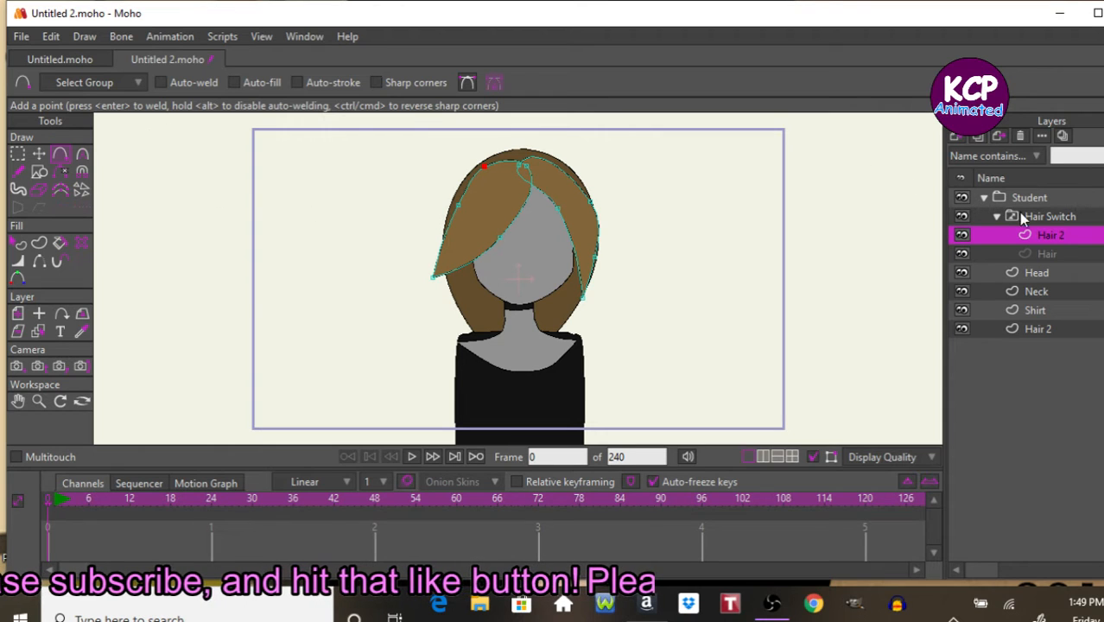
# Step: Duplicate Hair 2 inside Hair Switch and, on the copy, pull the left bang's tip and outer edge inward onto the face
pyautogui.click(976, 140)
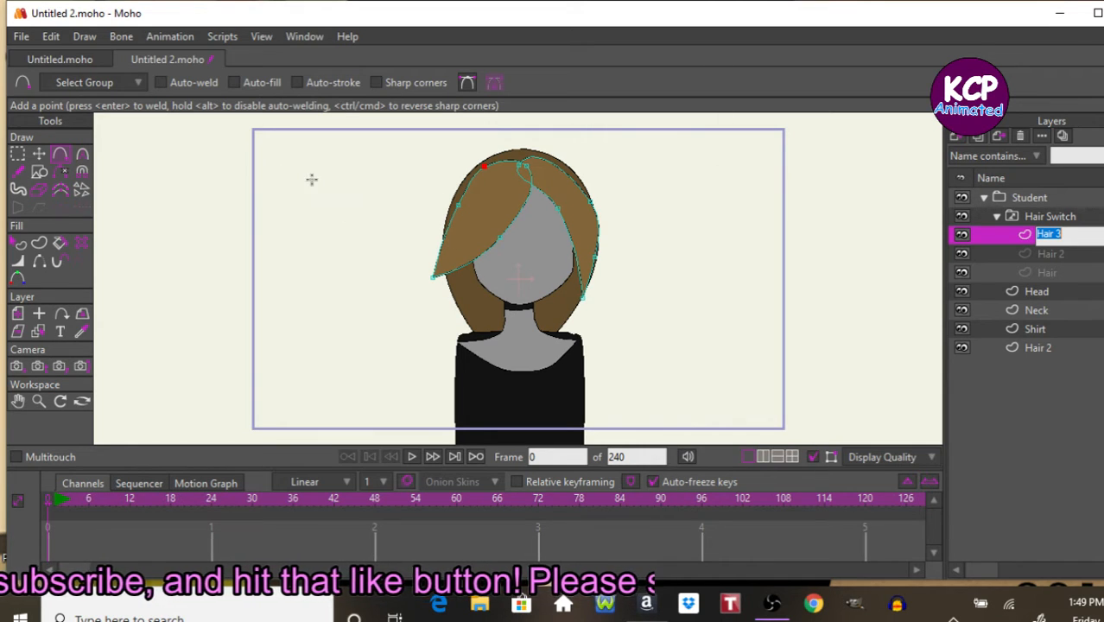
pyautogui.click(41, 154)
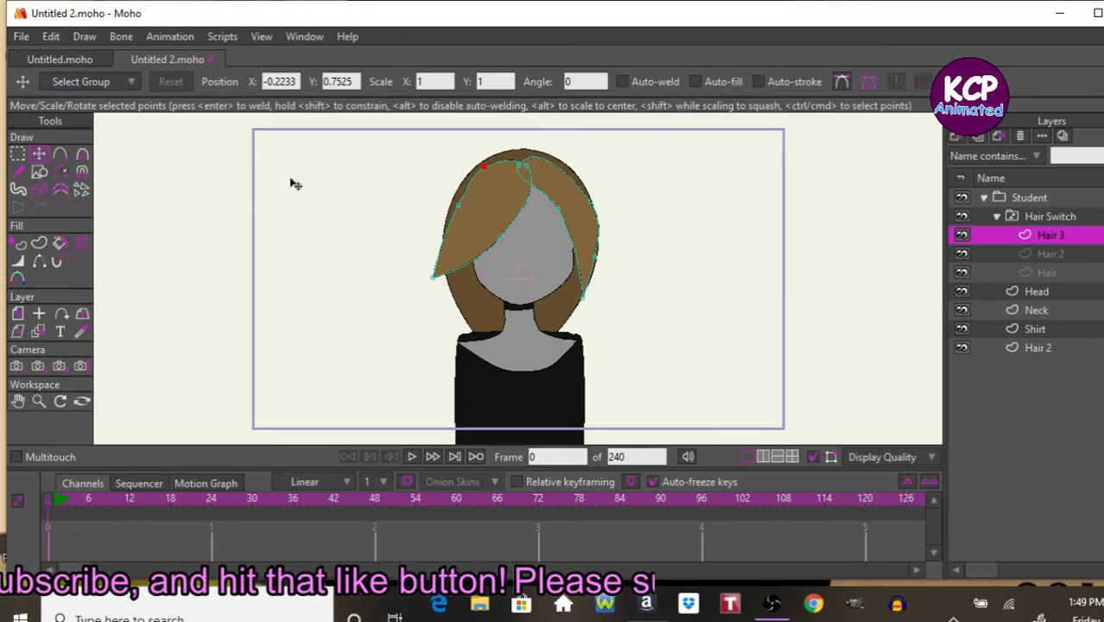
pyautogui.click(435, 276)
pyautogui.moveTo(439, 279); pyautogui.dragTo(467, 202)
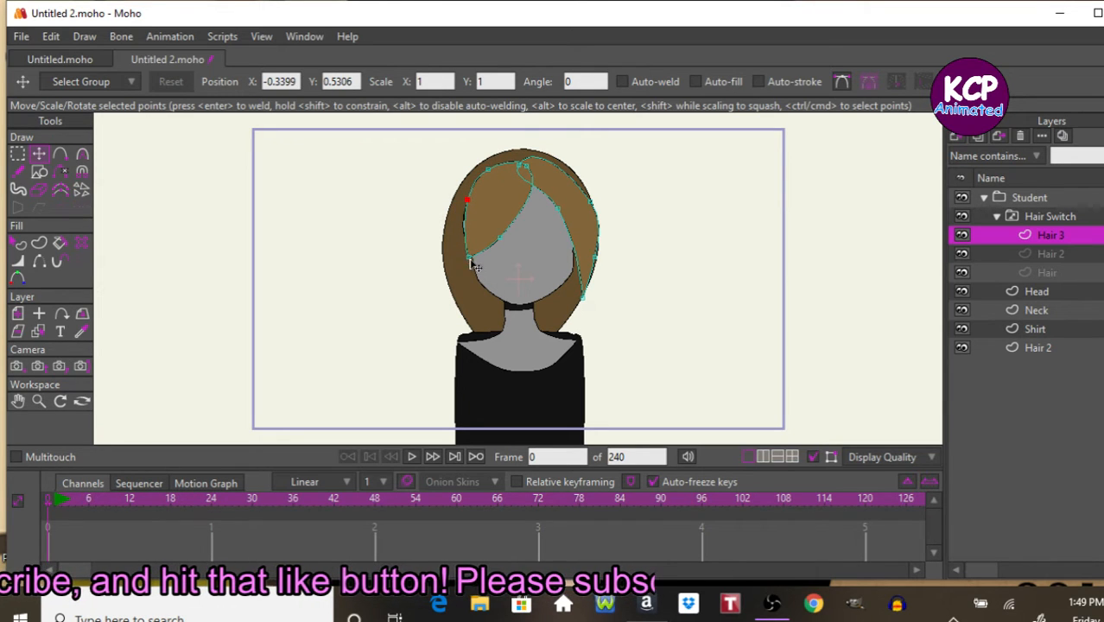
pyautogui.moveTo(469, 257); pyautogui.dragTo(499, 235)
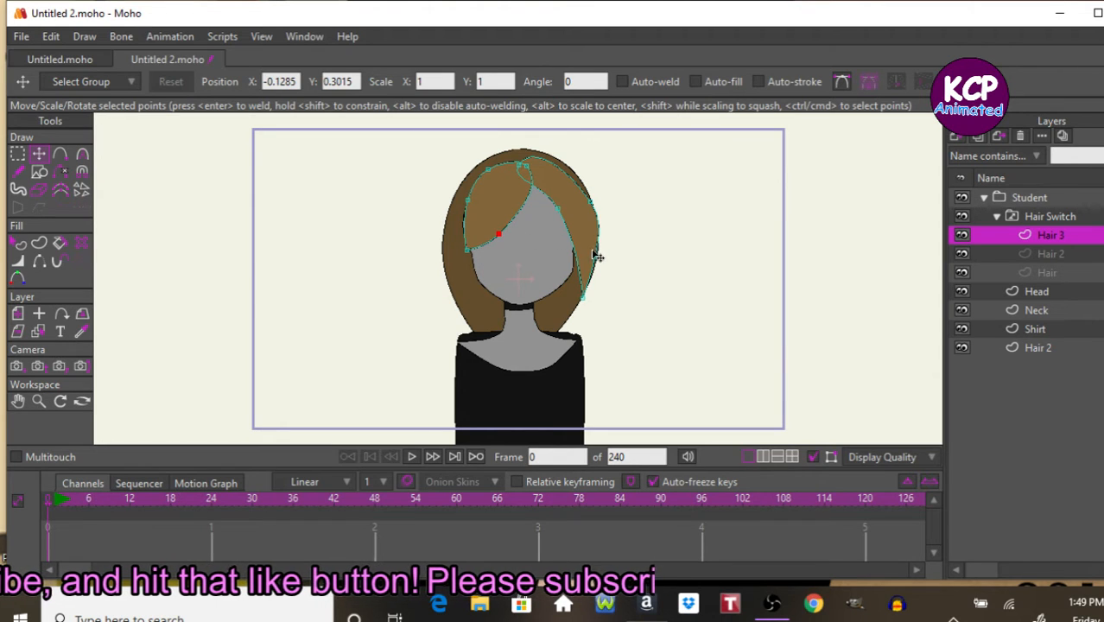
# Step: Reshape the right bang of Hair 3 so its inner edge covers more of the face and its tip flares out past the back hair
pyautogui.click(559, 210)
pyautogui.moveTo(563, 214); pyautogui.dragTo(541, 240)
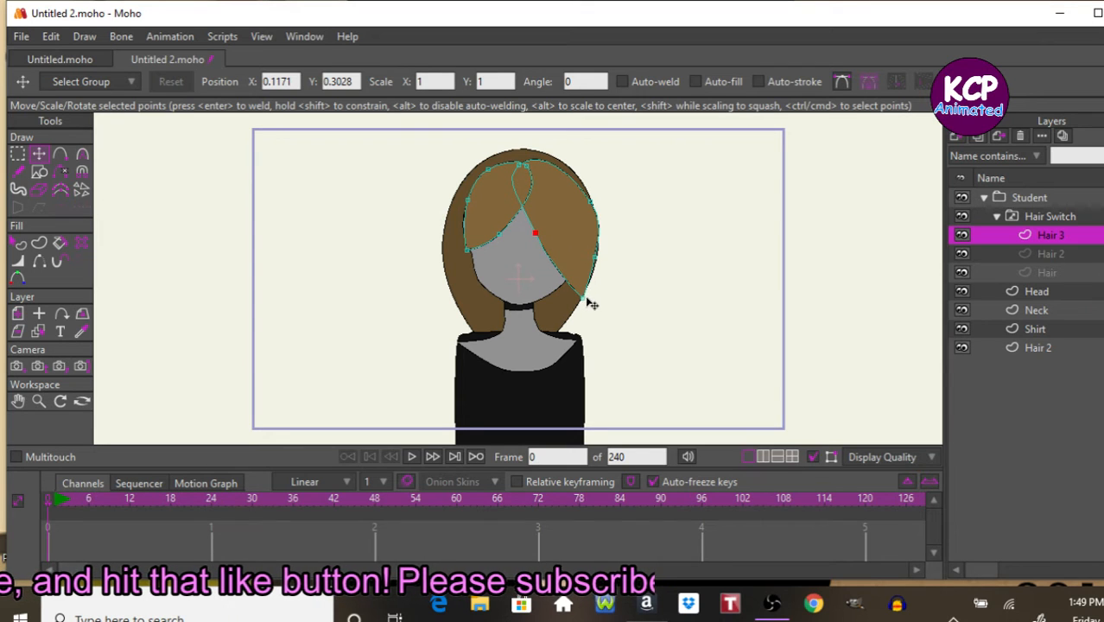
pyautogui.moveTo(587, 302); pyautogui.dragTo(605, 259)
pyautogui.moveTo(596, 212); pyautogui.dragTo(596, 202)
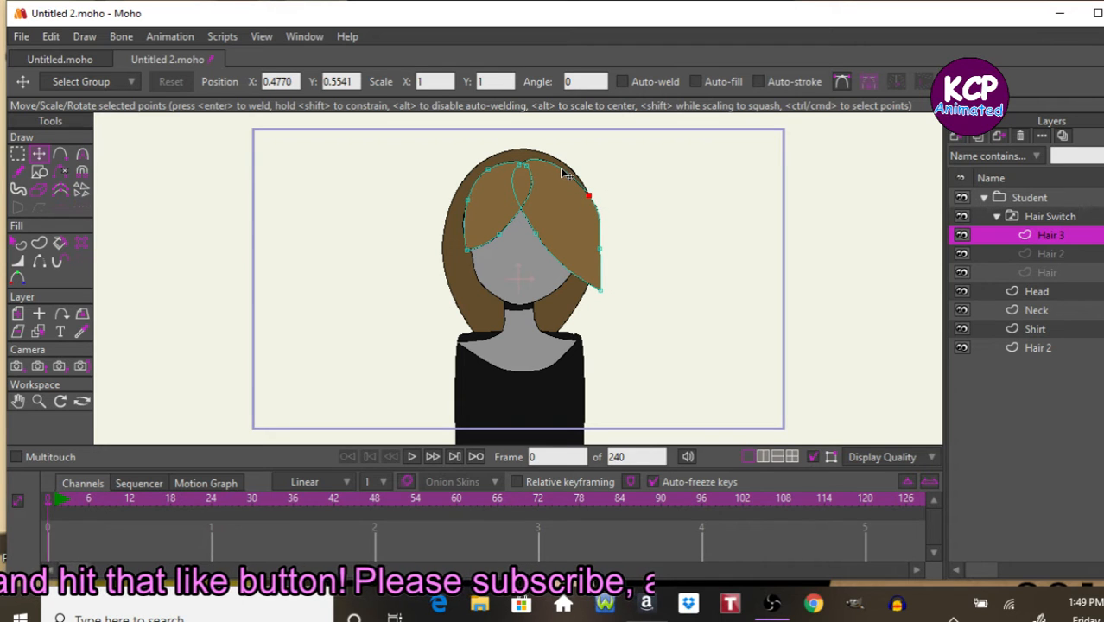
pyautogui.click(562, 169)
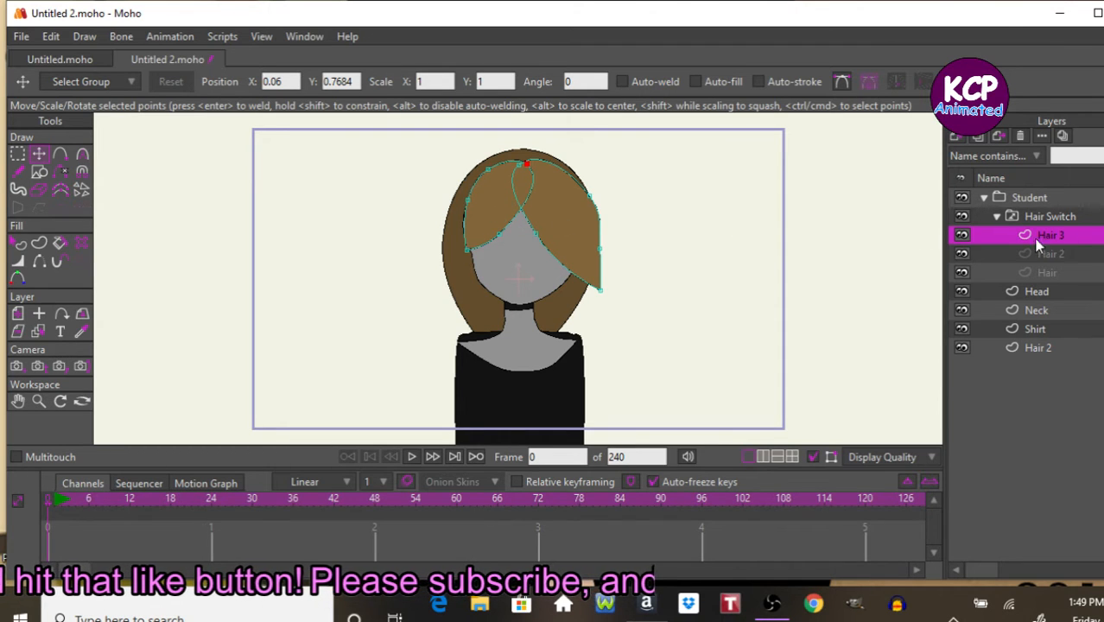
# Step: Collapse the Hair Switch group and rename the lowest Hair 2 layer as Back hair
pyautogui.click(995, 217)
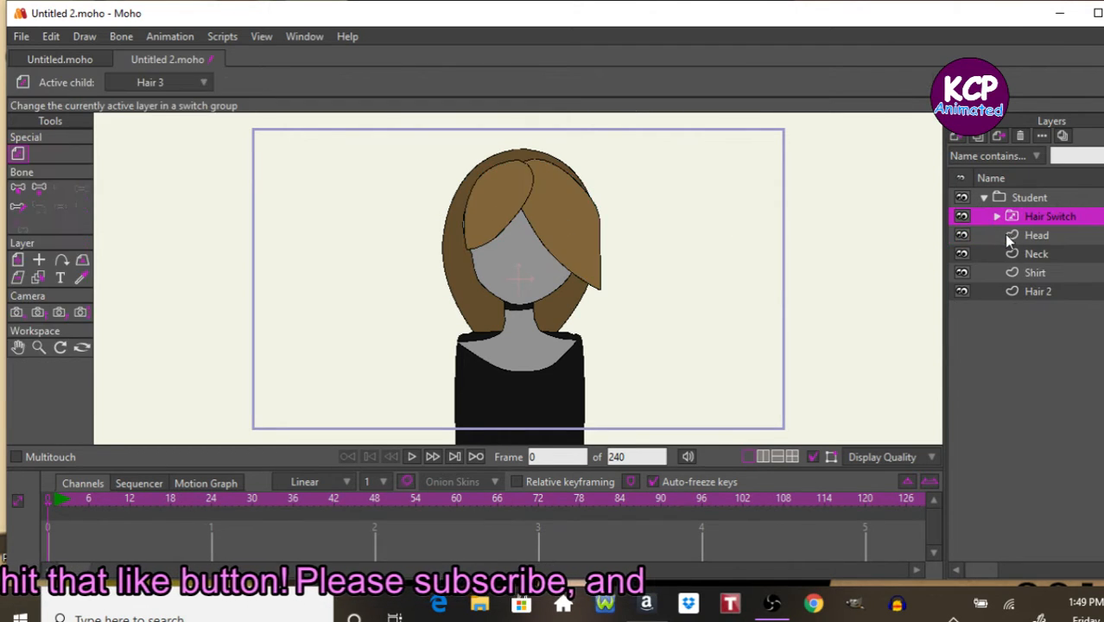
pyautogui.click(1052, 291)
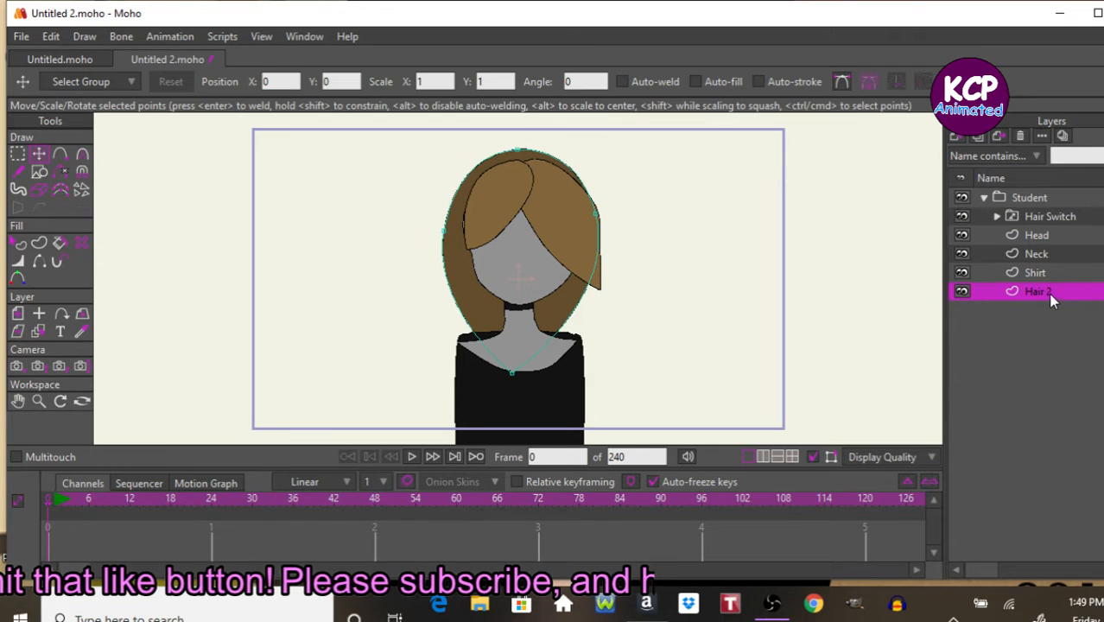
pyautogui.doubleClick(1050, 293)
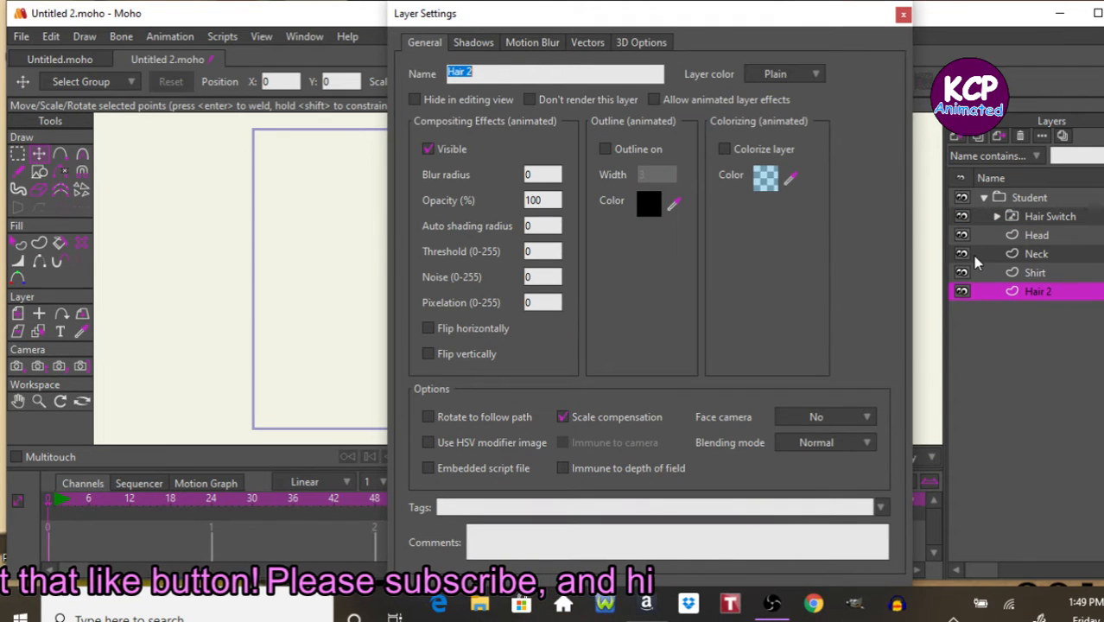
pyautogui.write('Ba')
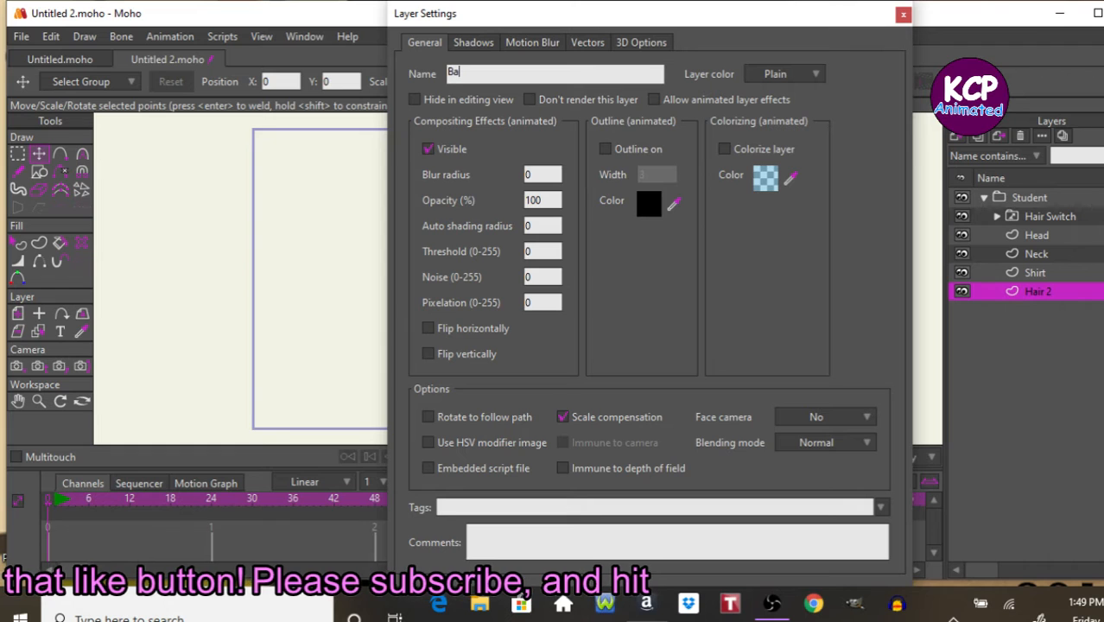
pyautogui.write('ck hair')
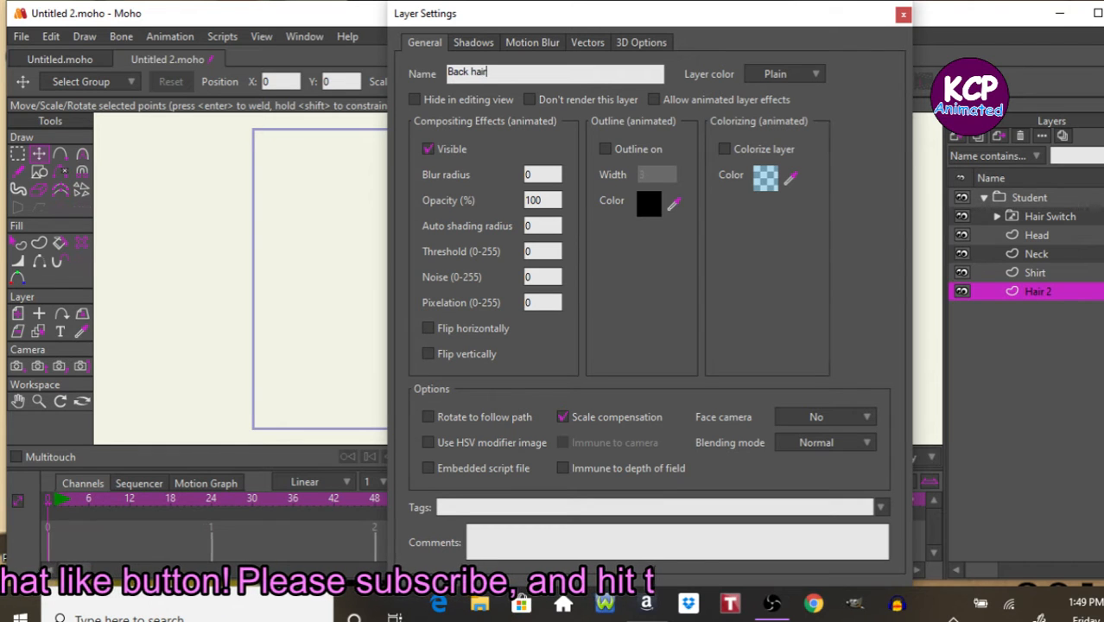
pyautogui.press('Return')
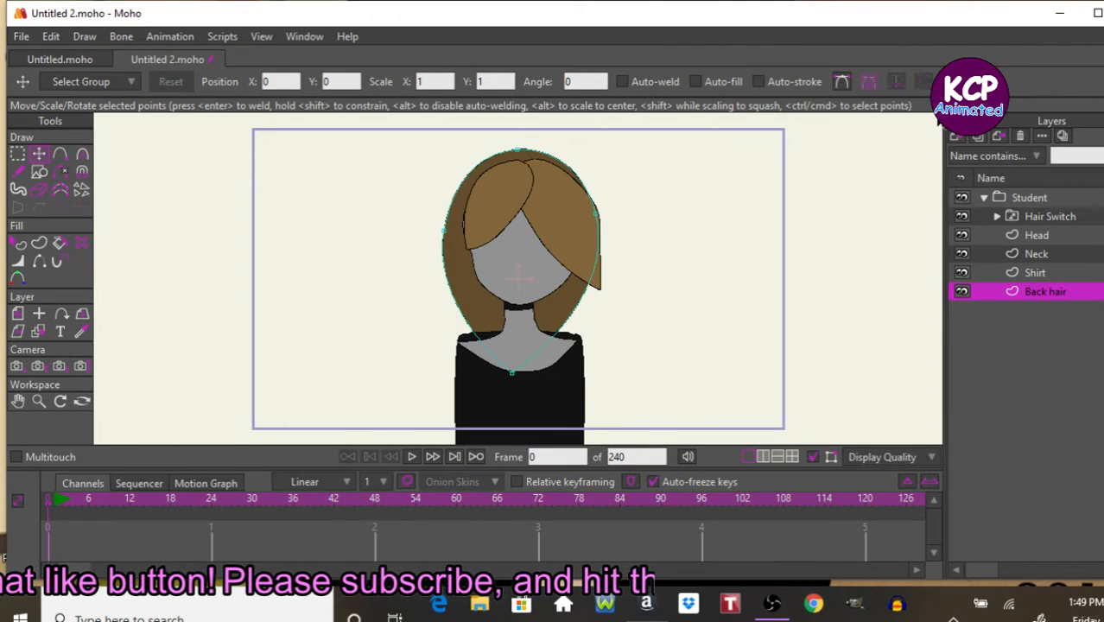
# Step: Place the Back hair layer in a new group named Back haiir switch
pyautogui.click(955, 138)
pyautogui.click(983, 215)
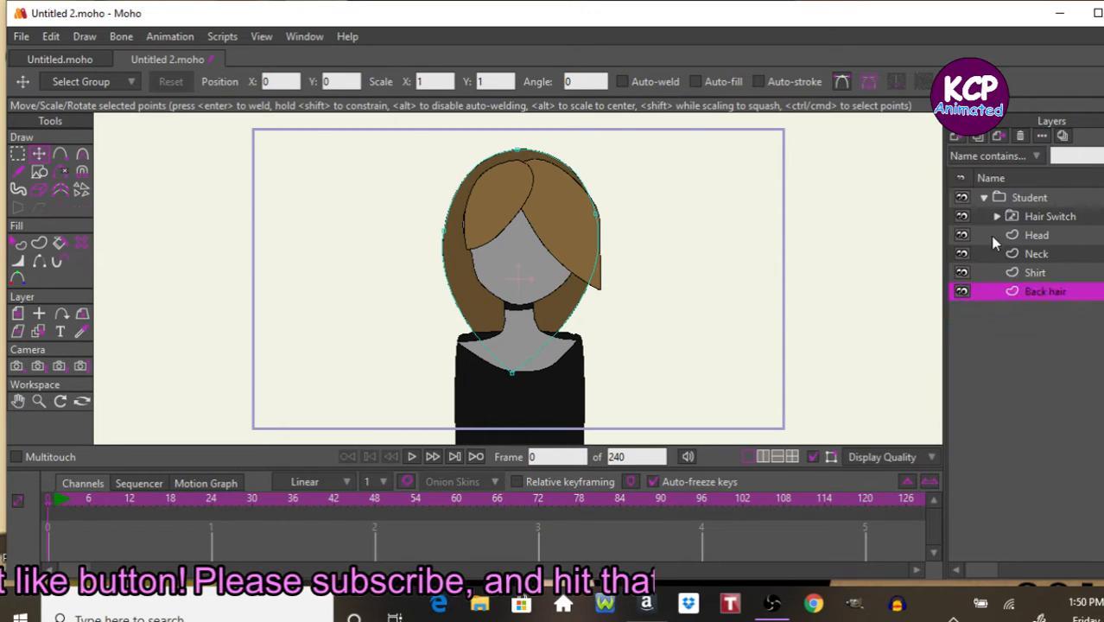
pyautogui.doubleClick(1042, 292)
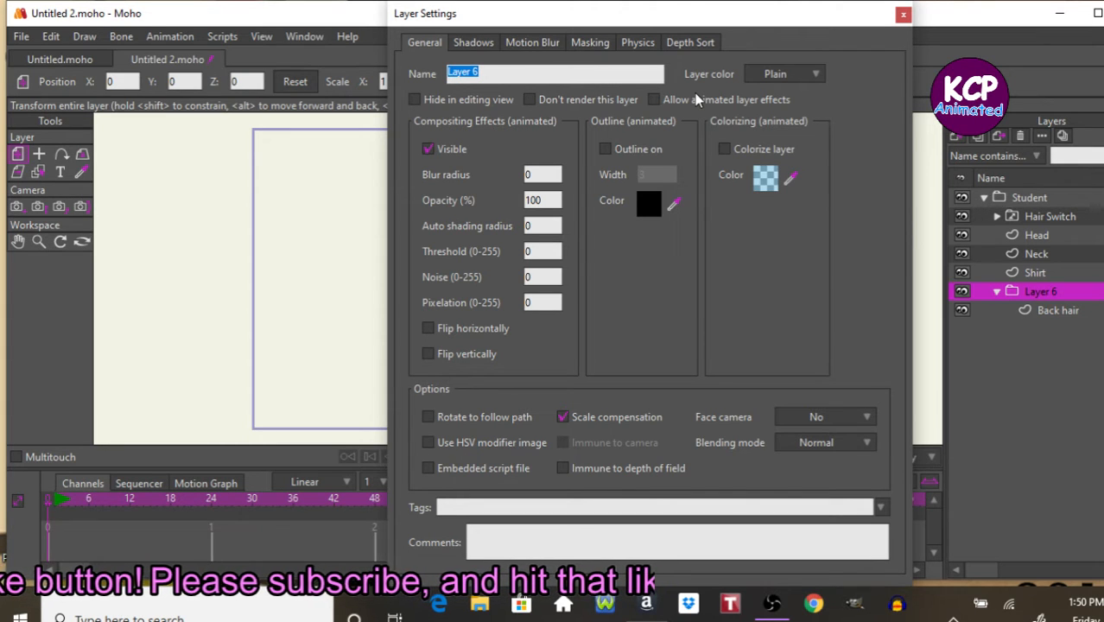
pyautogui.write('Back')
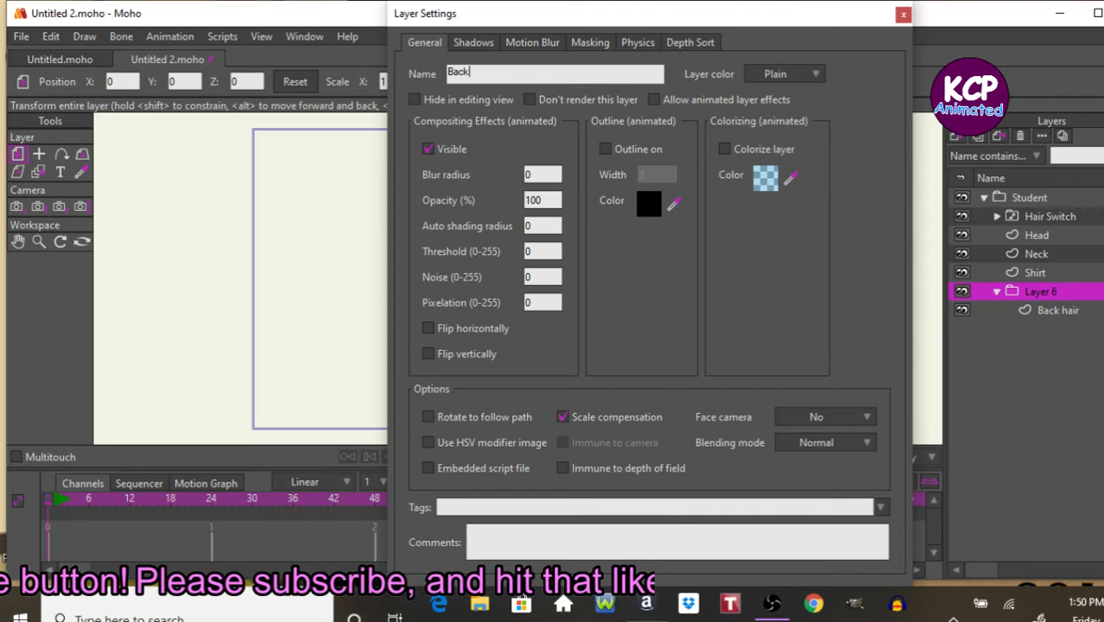
pyautogui.write(' hair ')
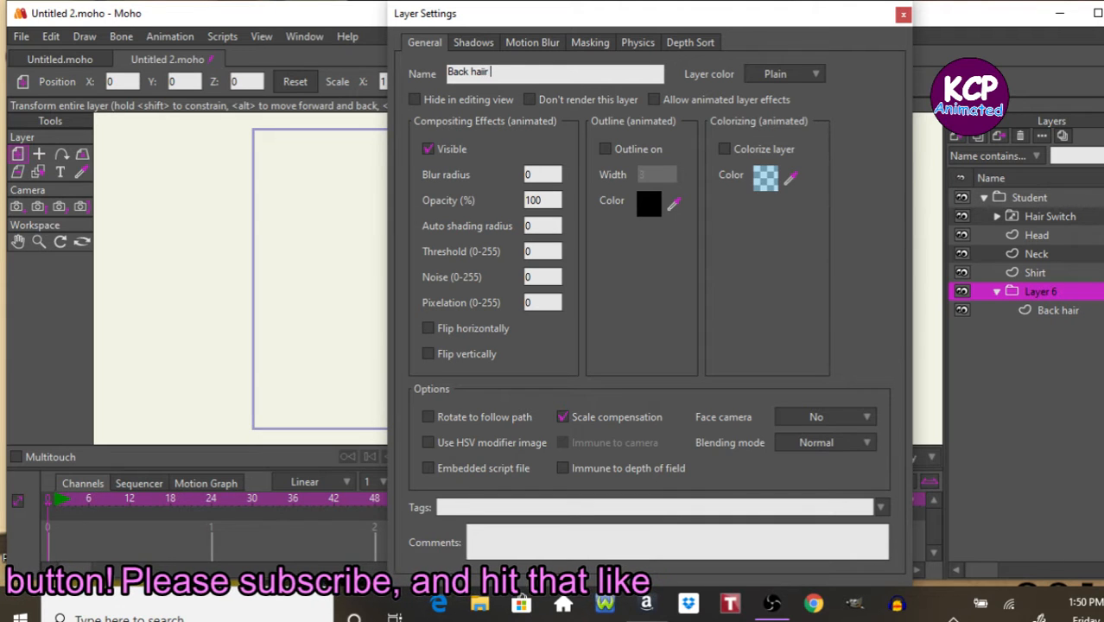
pyautogui.write('sw')
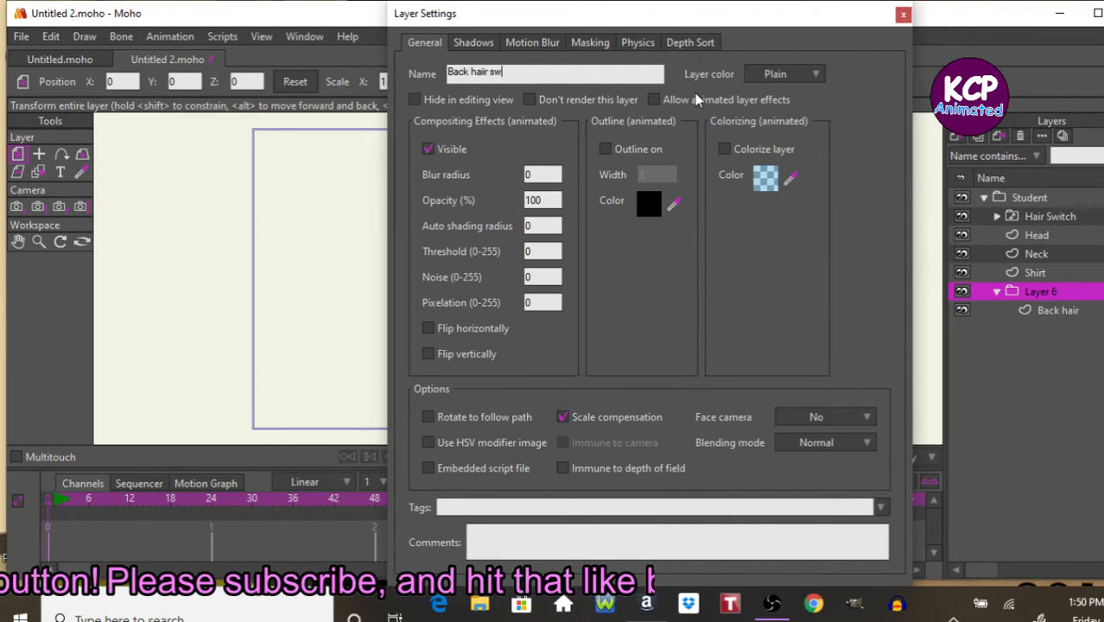
pyautogui.write('it')
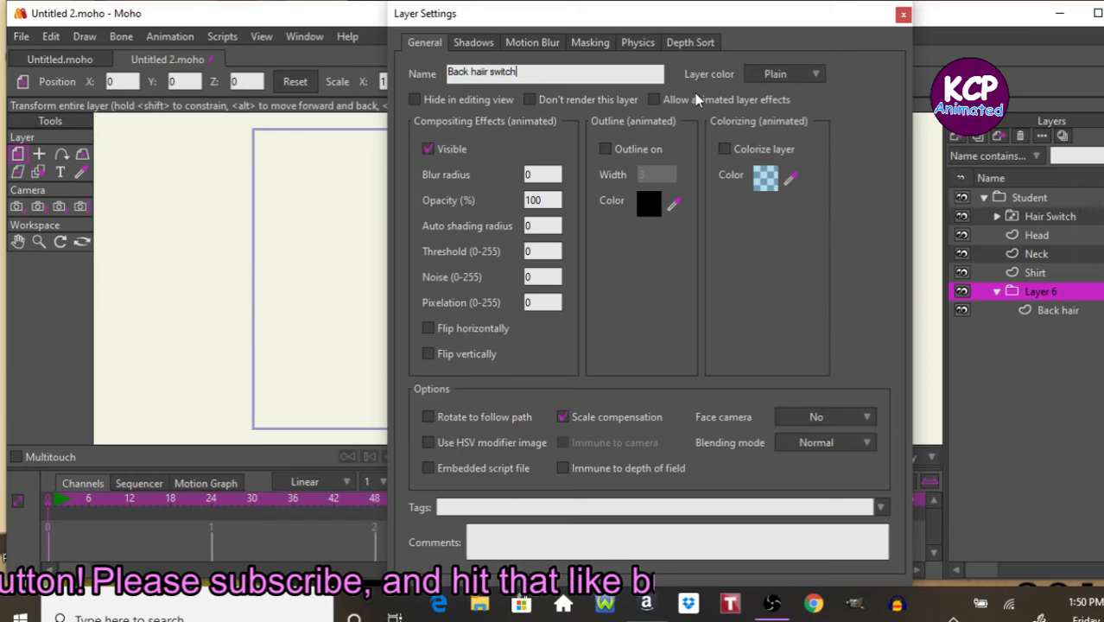
pyautogui.write('ch')
pyautogui.press('Return')
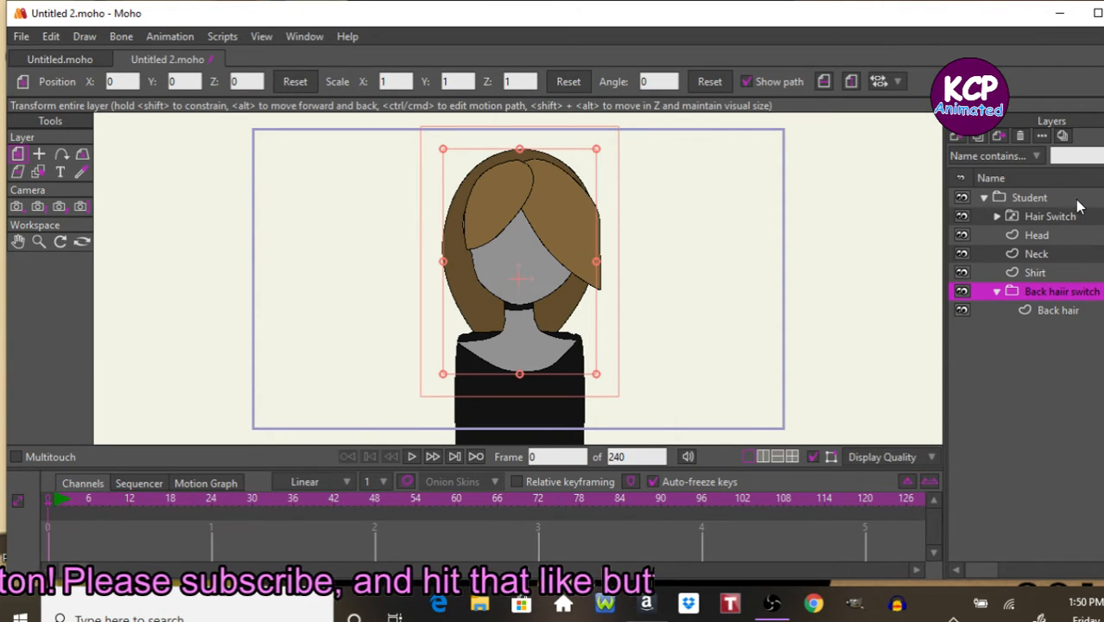
# Step: Convert the Back haiir switch group to a switch layer and duplicate the Back hair layer inside it
pyautogui.rightClick(1060, 295)
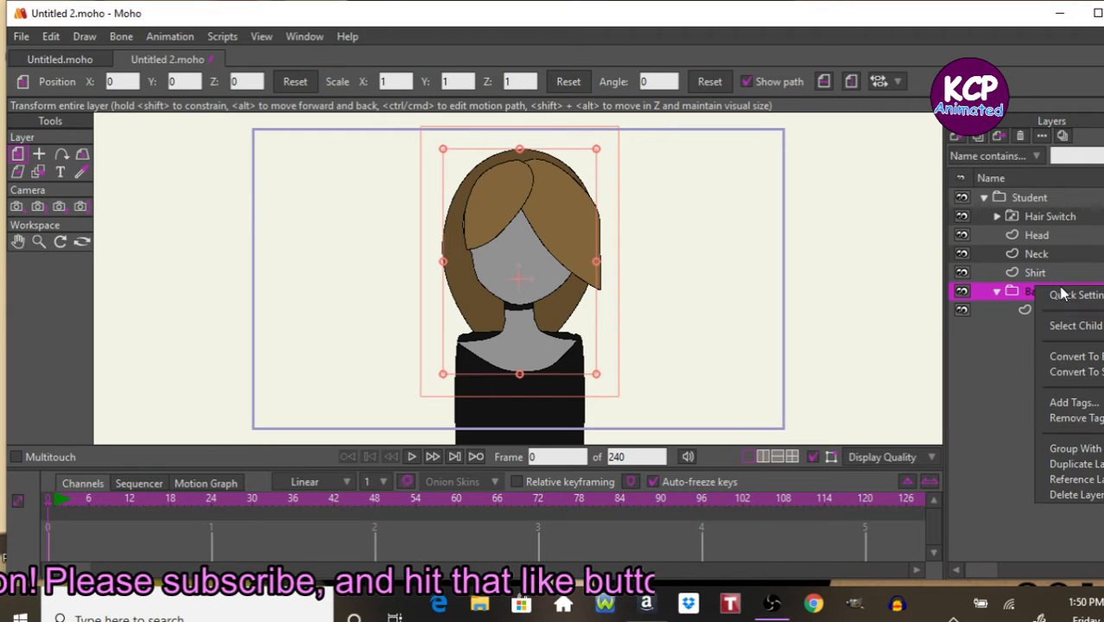
pyautogui.click(1099, 373)
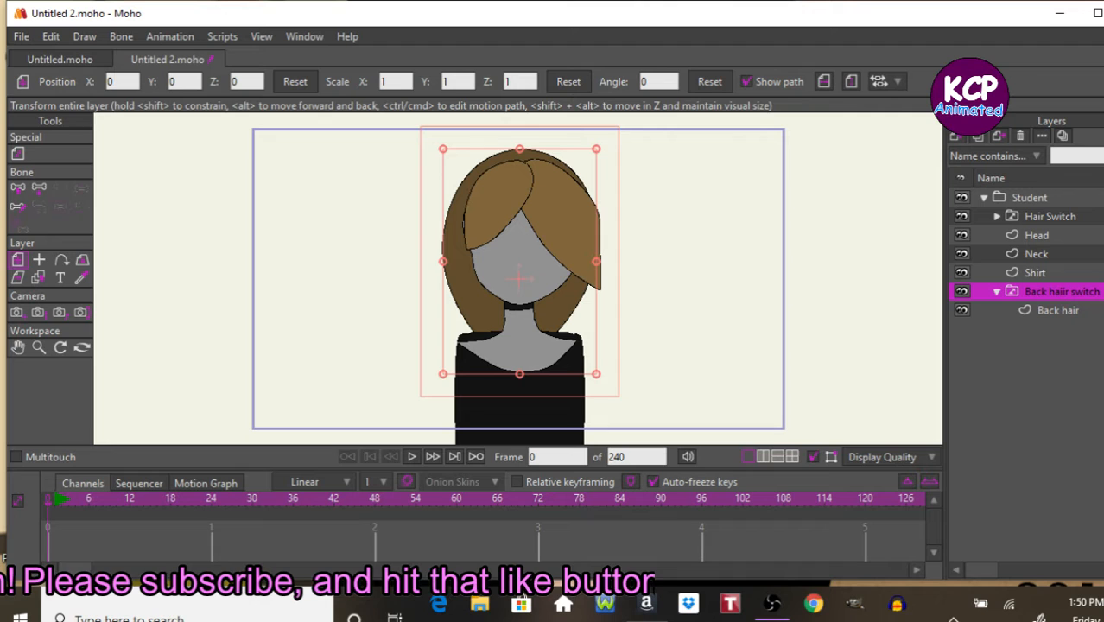
pyautogui.click(1087, 312)
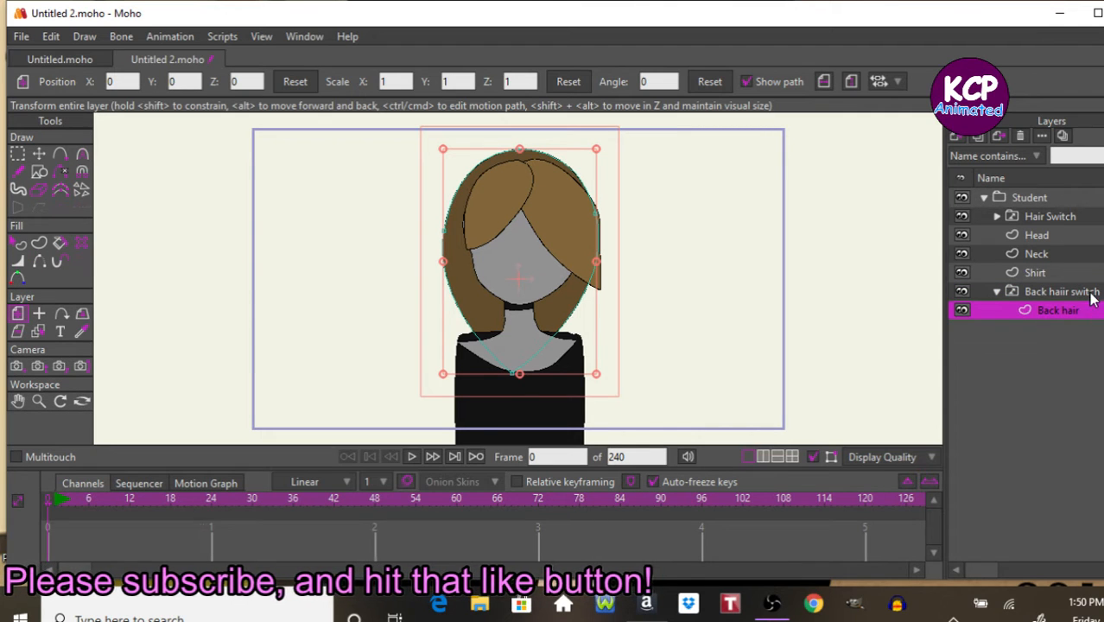
pyautogui.click(979, 138)
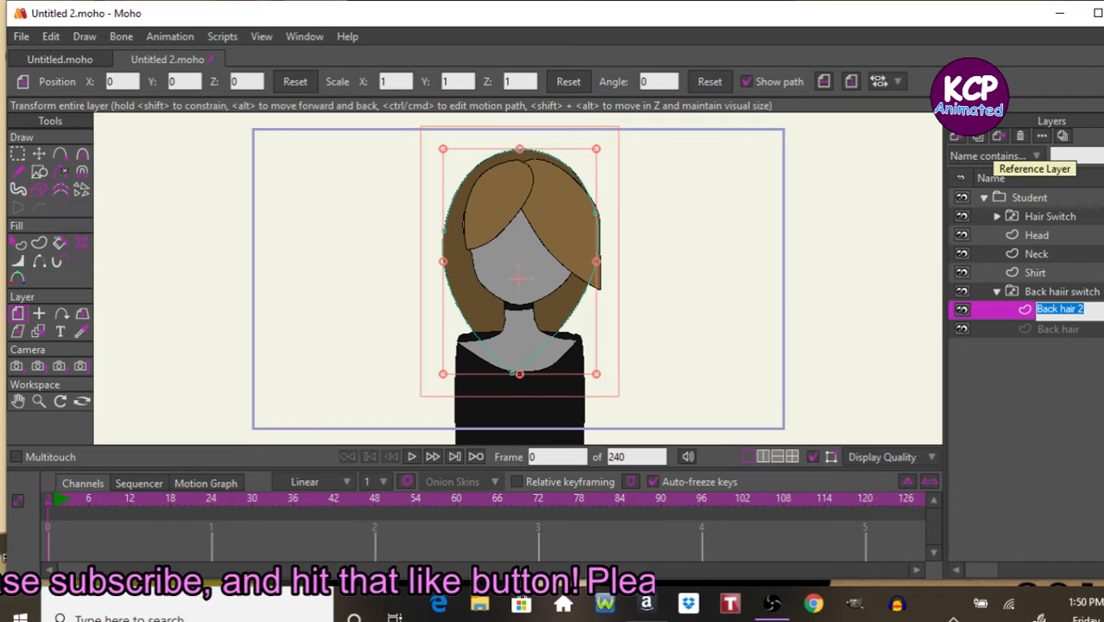
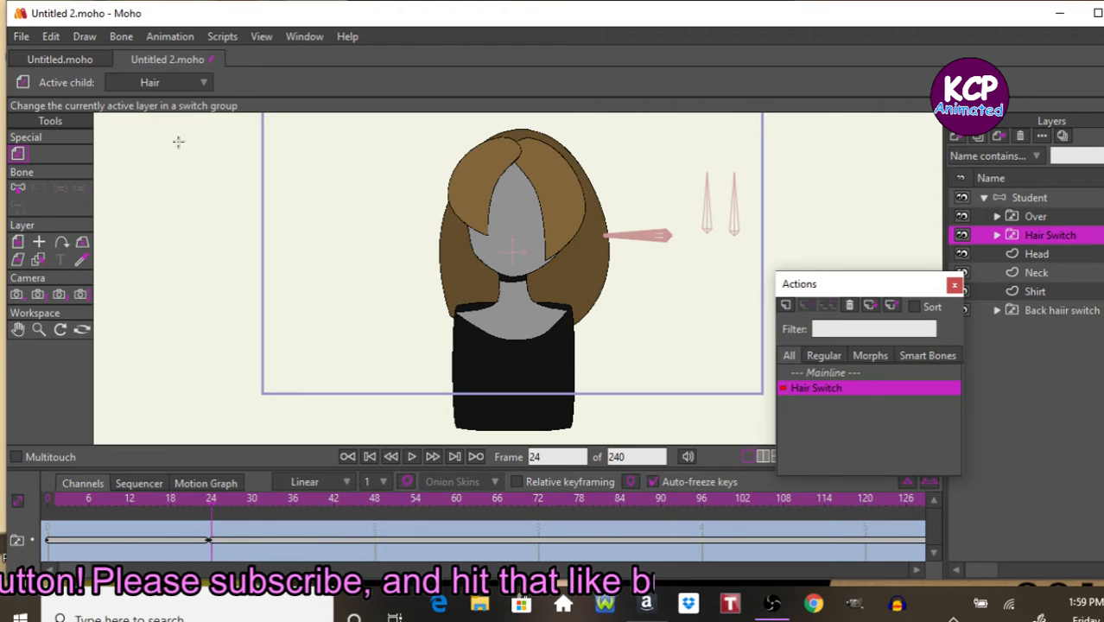
# Step: In the Hair Switch action, key the active child Hair 2 at frame 18 and Hair 3 at frame 8
pyautogui.click(170, 501)
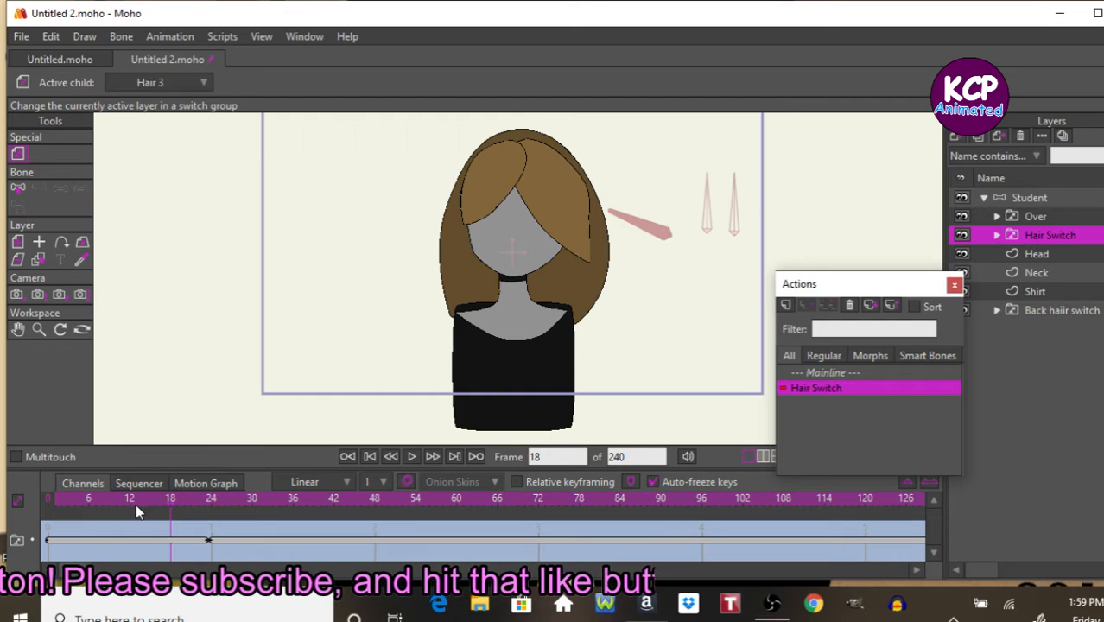
pyautogui.click(156, 84)
pyautogui.click(168, 115)
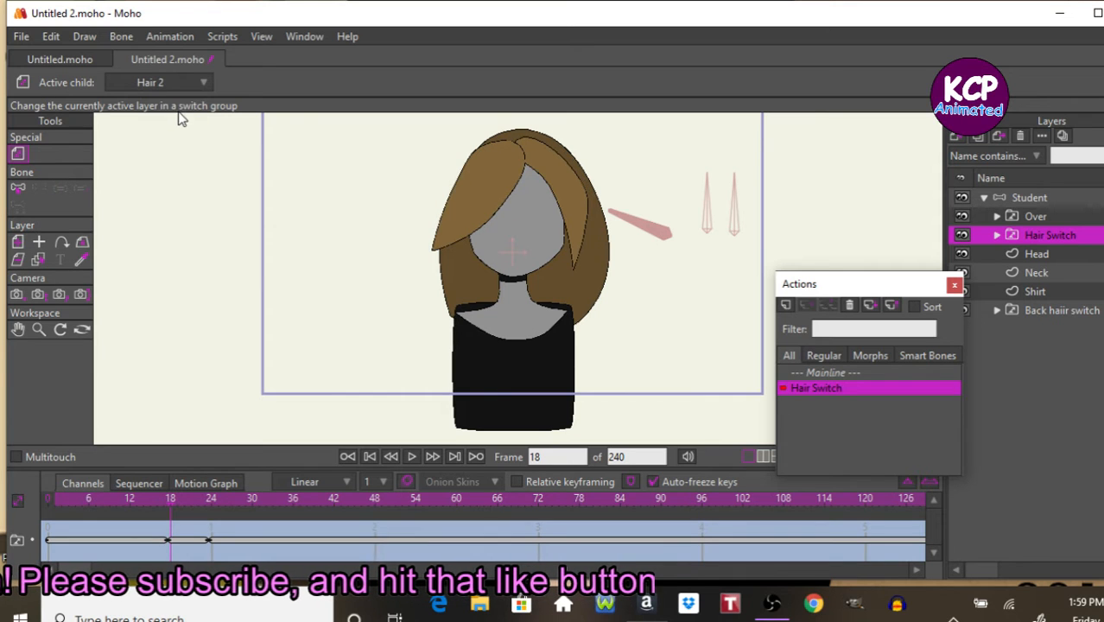
pyautogui.click(107, 501)
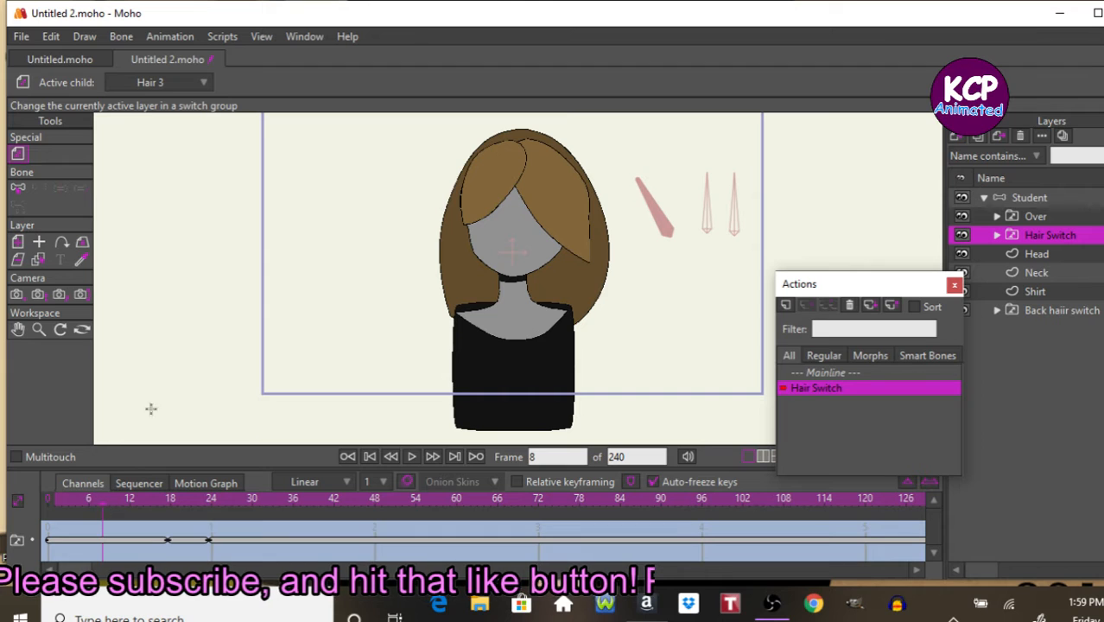
pyautogui.click(151, 83)
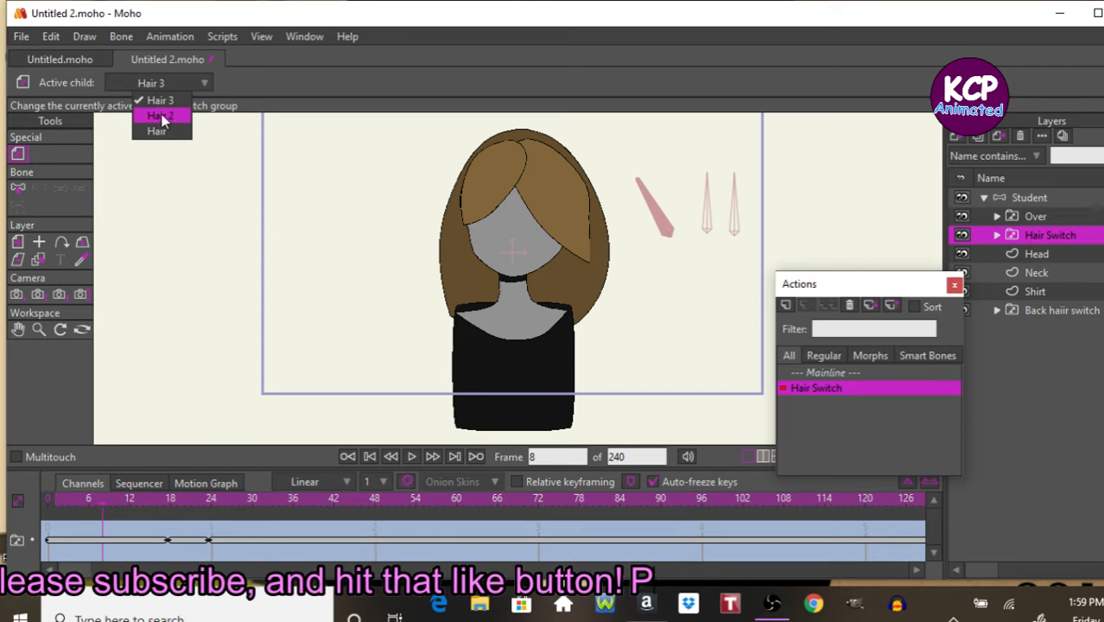
pyautogui.click(162, 101)
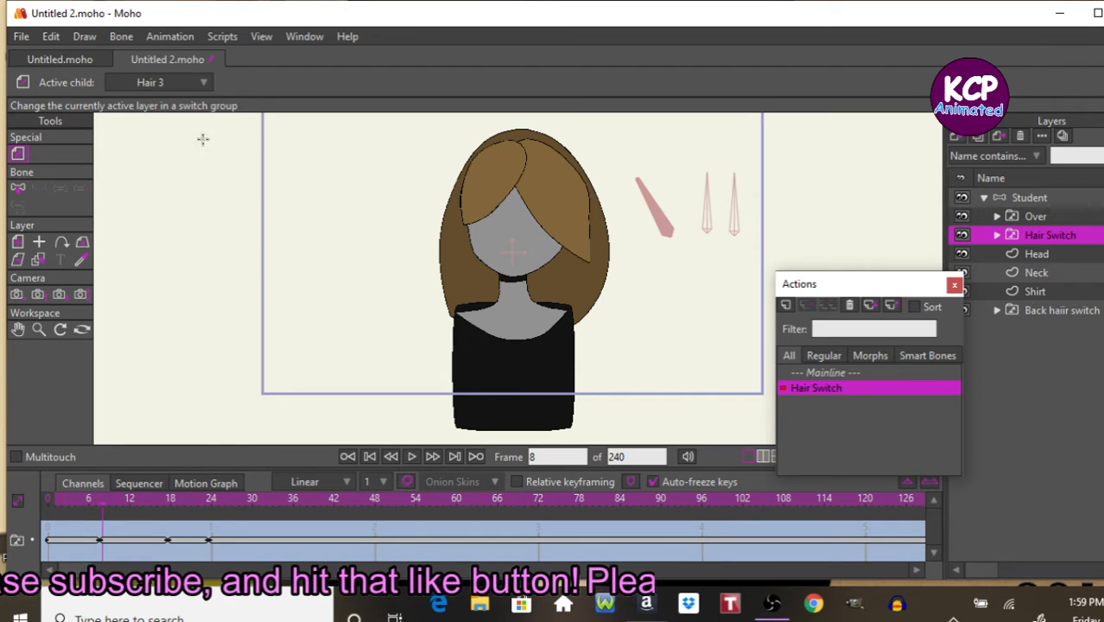
# Step: Return to the Mainline action and rename the middle bone of the Student layer as Over
pyautogui.click(854, 373)
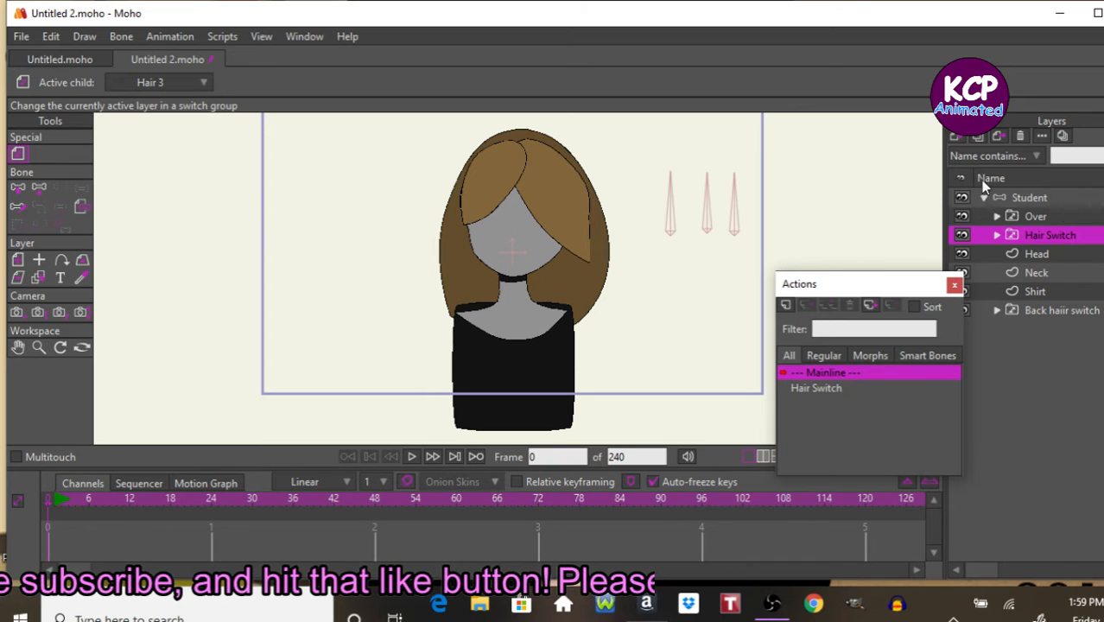
pyautogui.click(1060, 198)
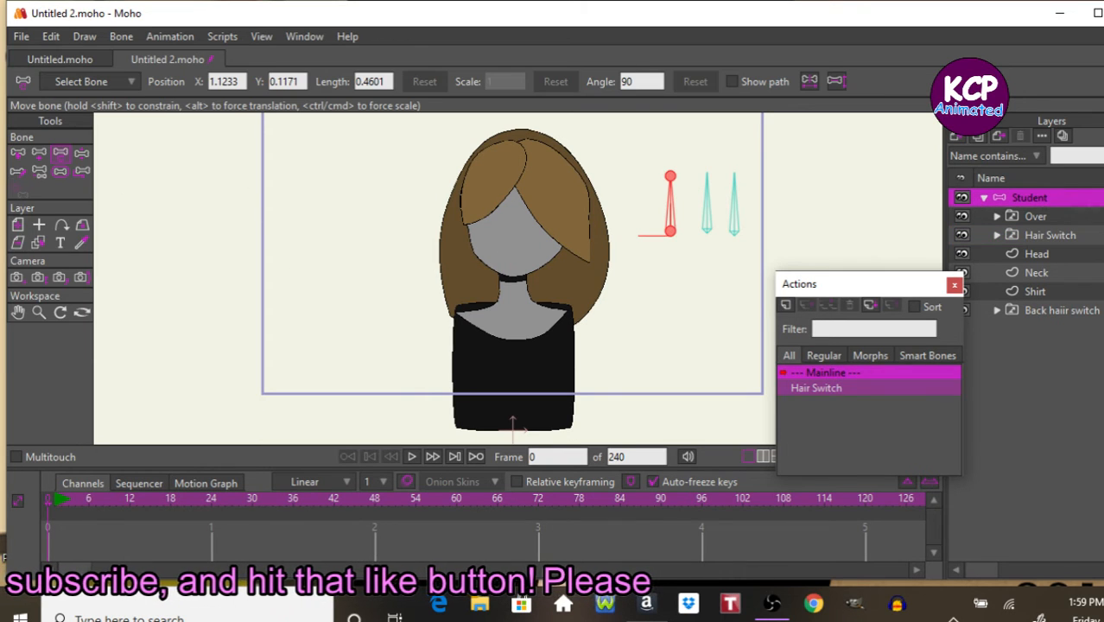
pyautogui.click(17, 154)
pyautogui.click(707, 225)
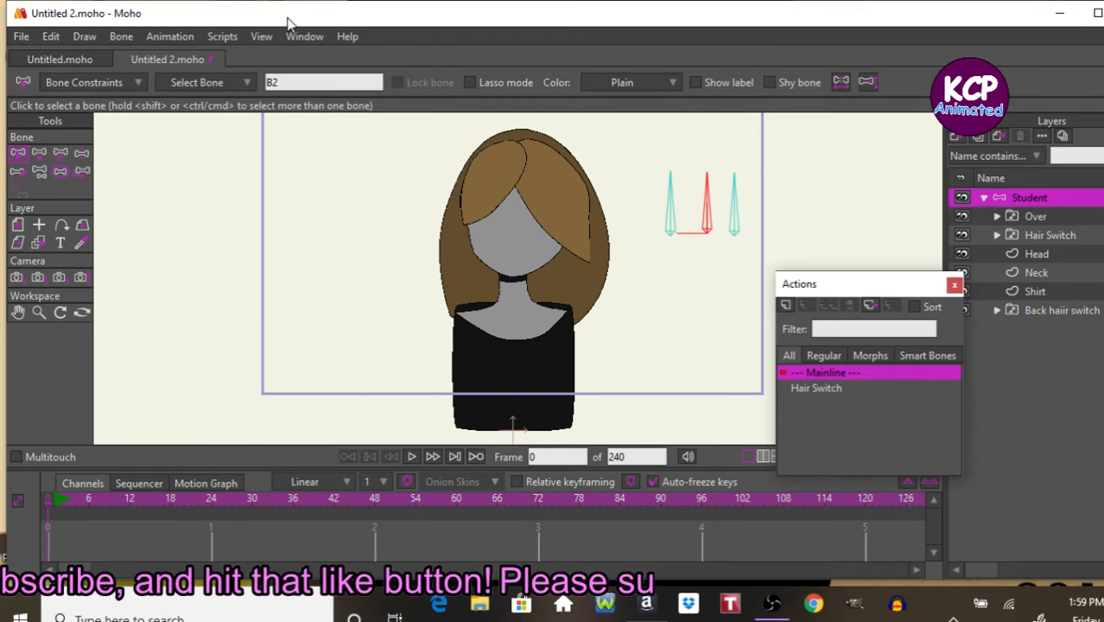
pyautogui.doubleClick(323, 82)
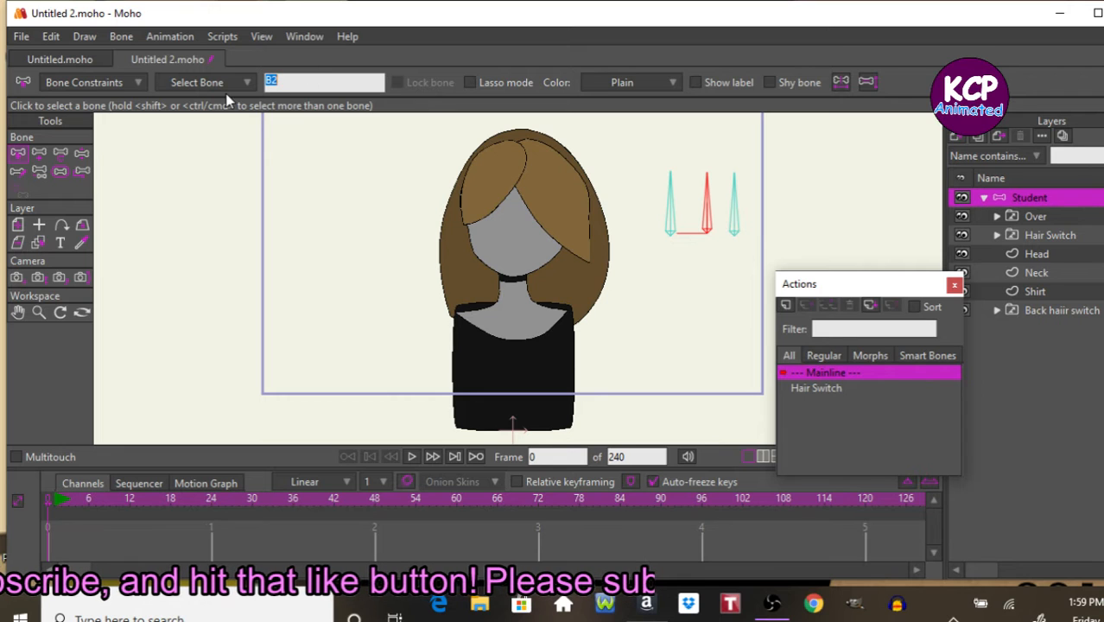
pyautogui.write('Over')
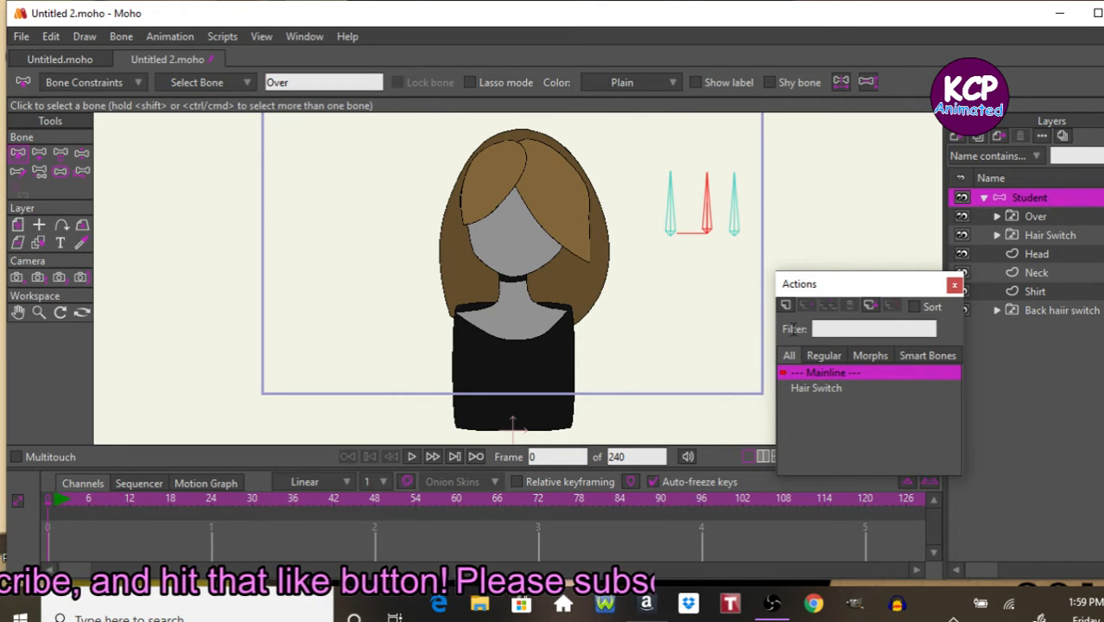
# Step: Create an action named Over for the middle bone and rotate the bone to 180 degrees at frame 24
pyautogui.click(786, 306)
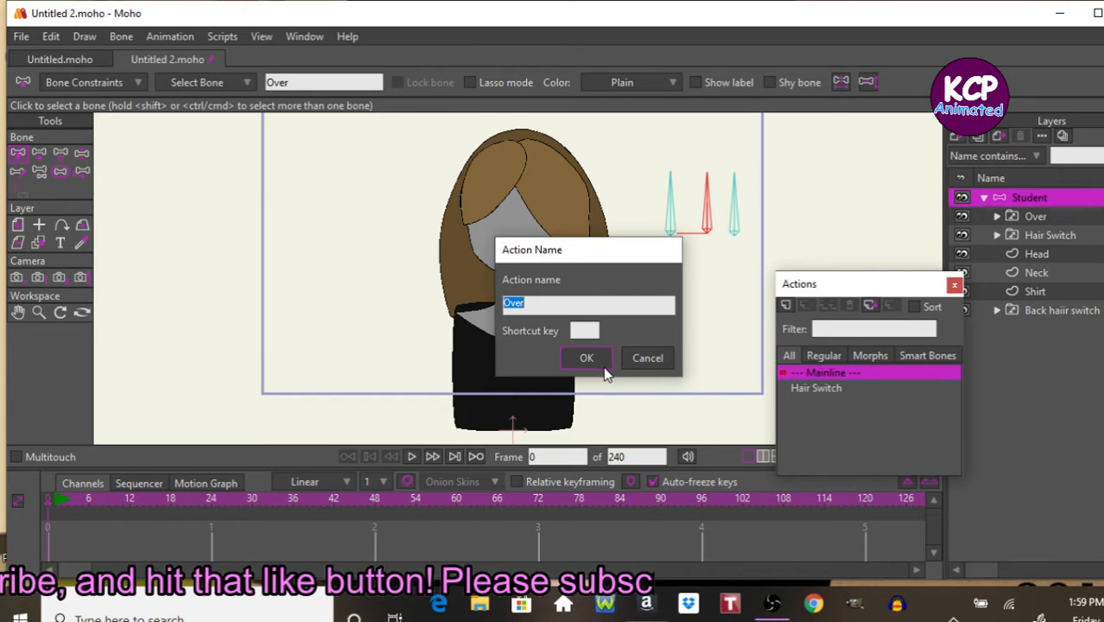
pyautogui.click(599, 364)
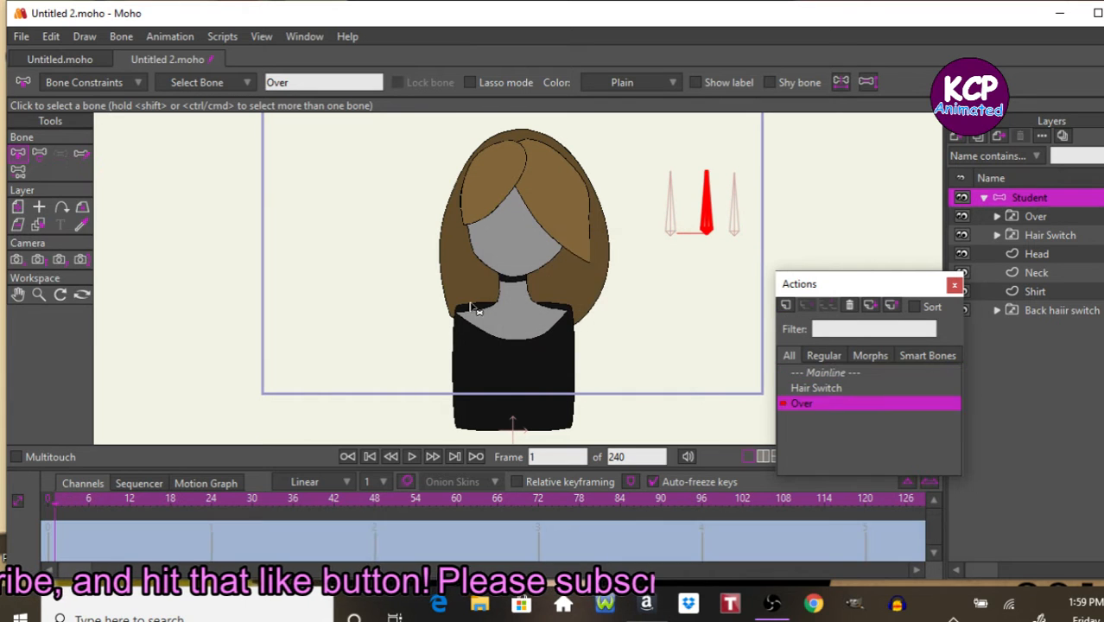
pyautogui.click(208, 501)
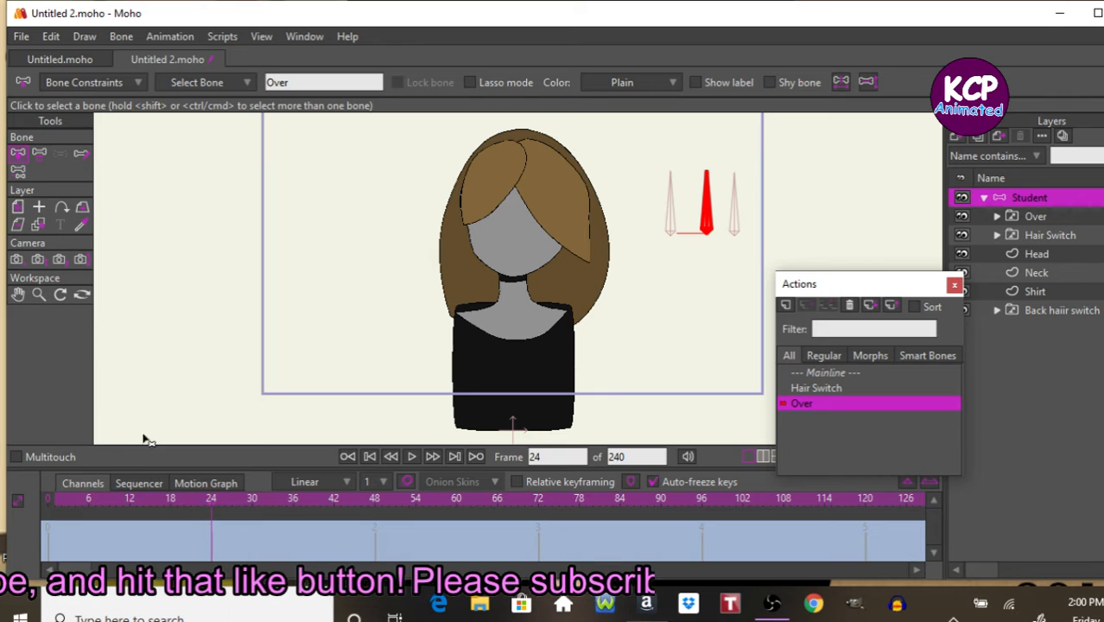
pyautogui.click(39, 153)
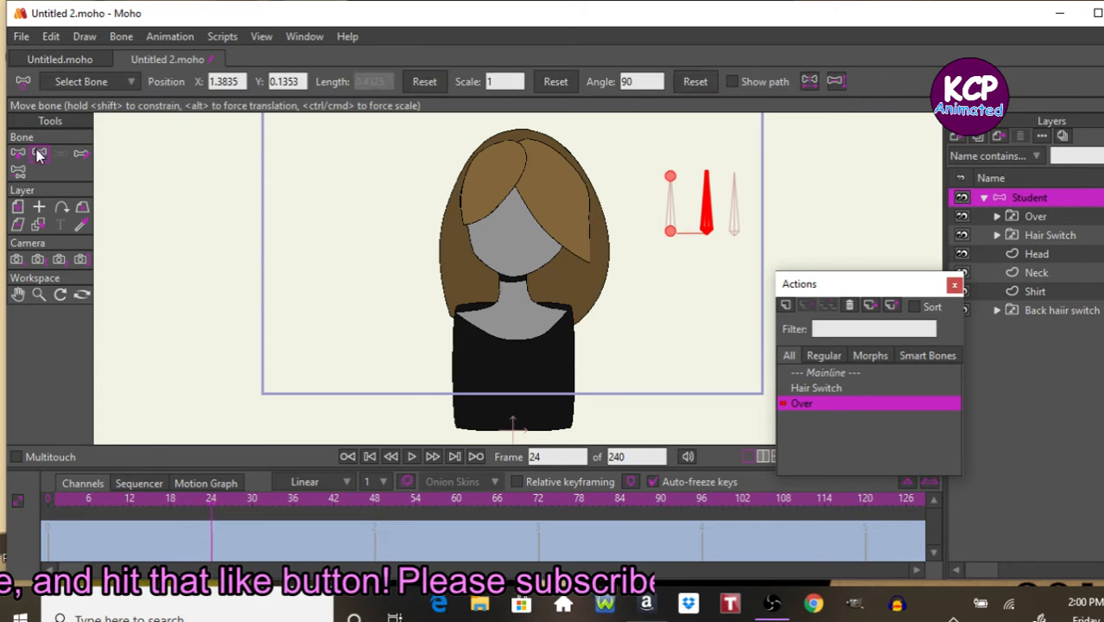
pyautogui.moveTo(707, 206); pyautogui.dragTo(664, 273)
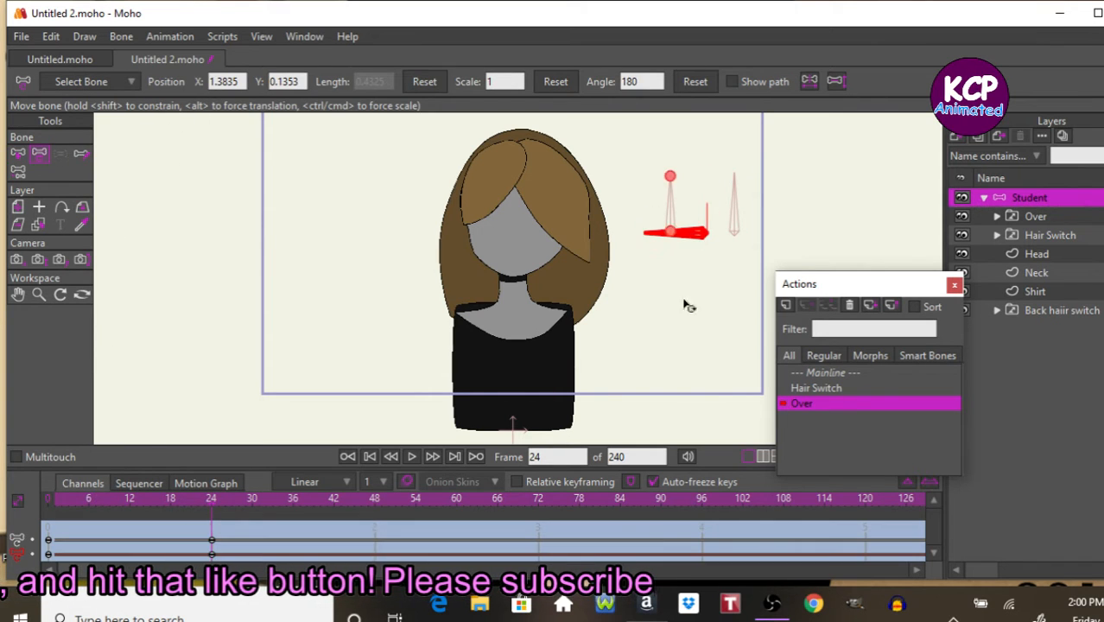
# Step: In the Over action, key the Over switch layer's active child as Something over at frame 24
pyautogui.click(1036, 216)
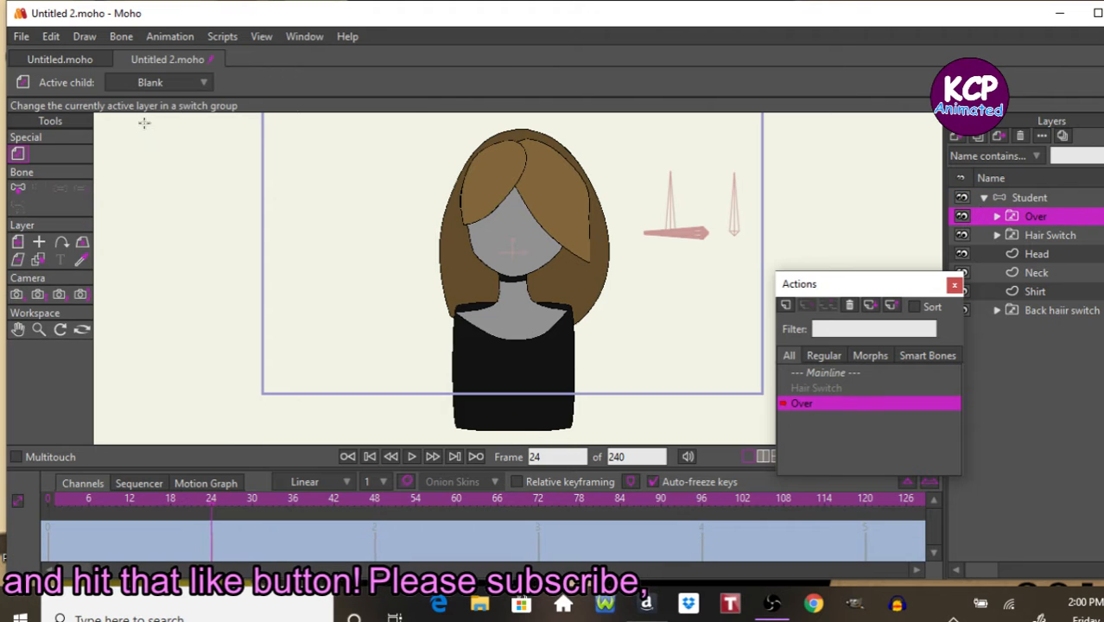
pyautogui.click(151, 83)
pyautogui.click(169, 117)
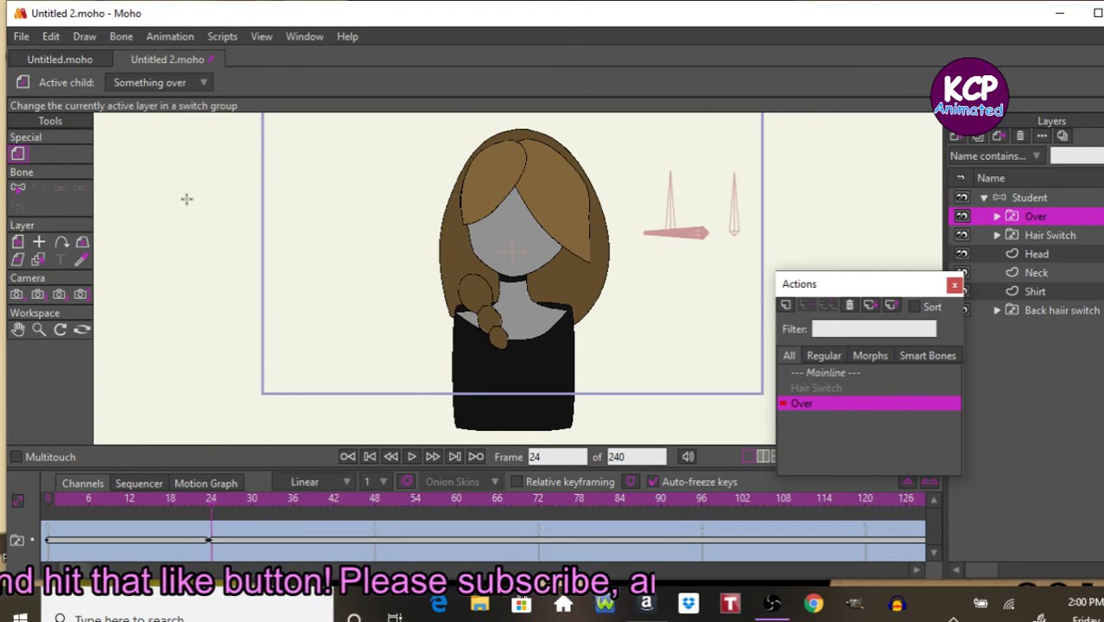
# Step: Return to the Mainline action and rename the third bone of the Student layer as Back hair switch
pyautogui.click(836, 372)
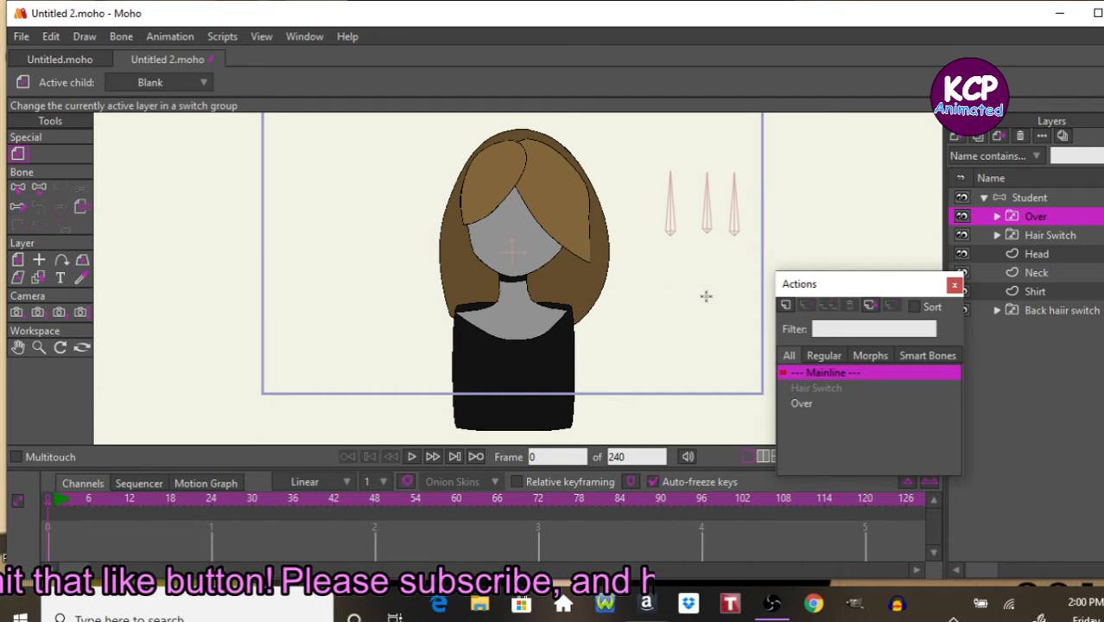
pyautogui.click(1065, 198)
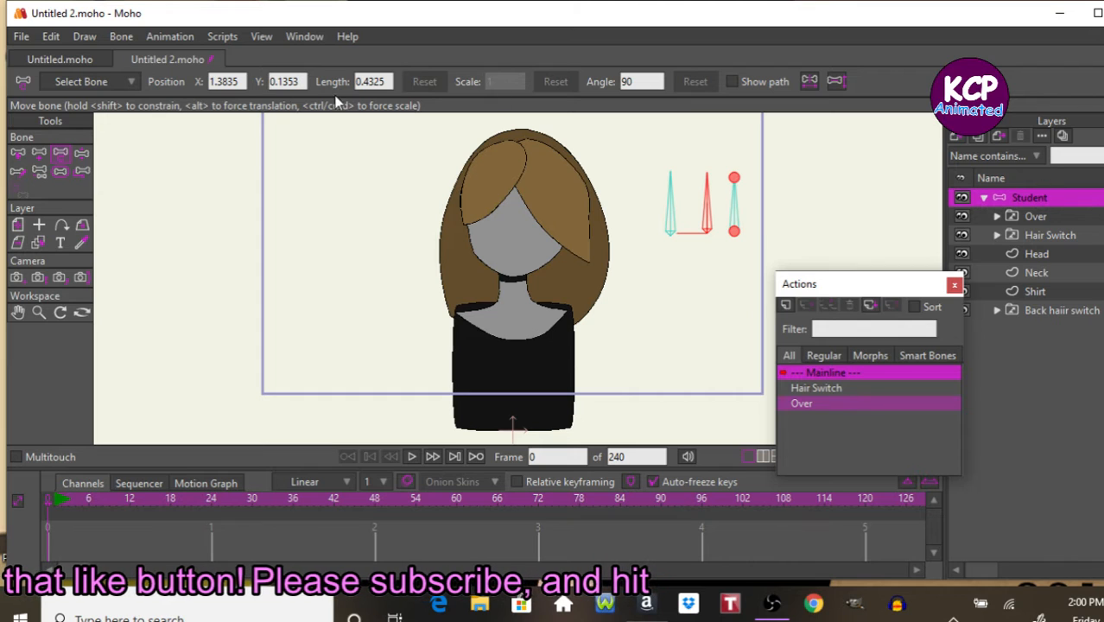
pyautogui.click(19, 156)
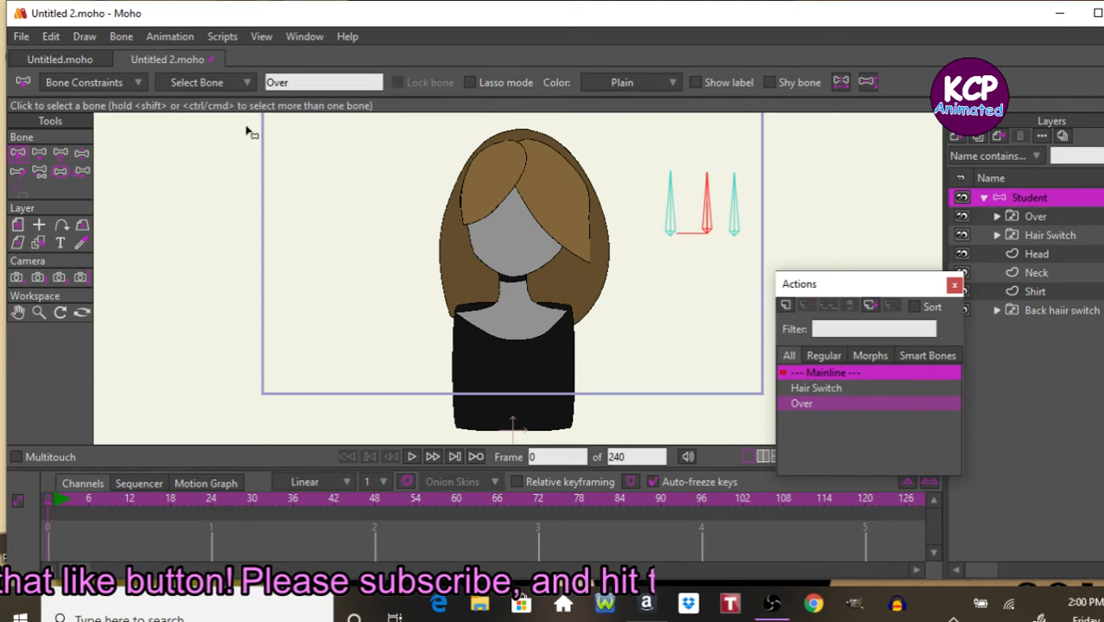
pyautogui.click(736, 214)
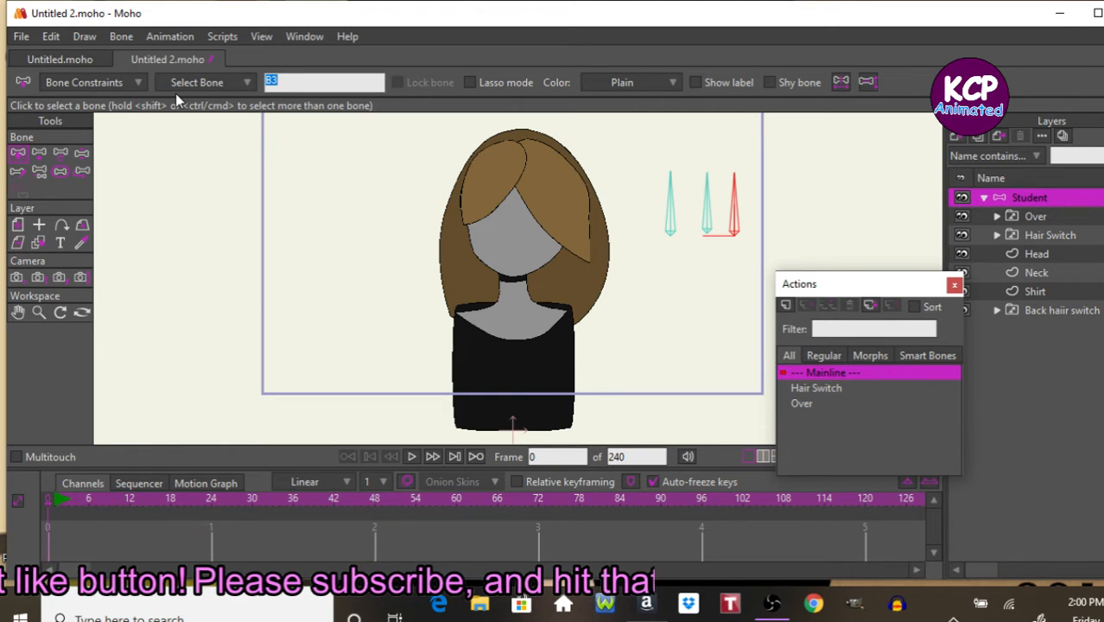
pyautogui.press('Tab')
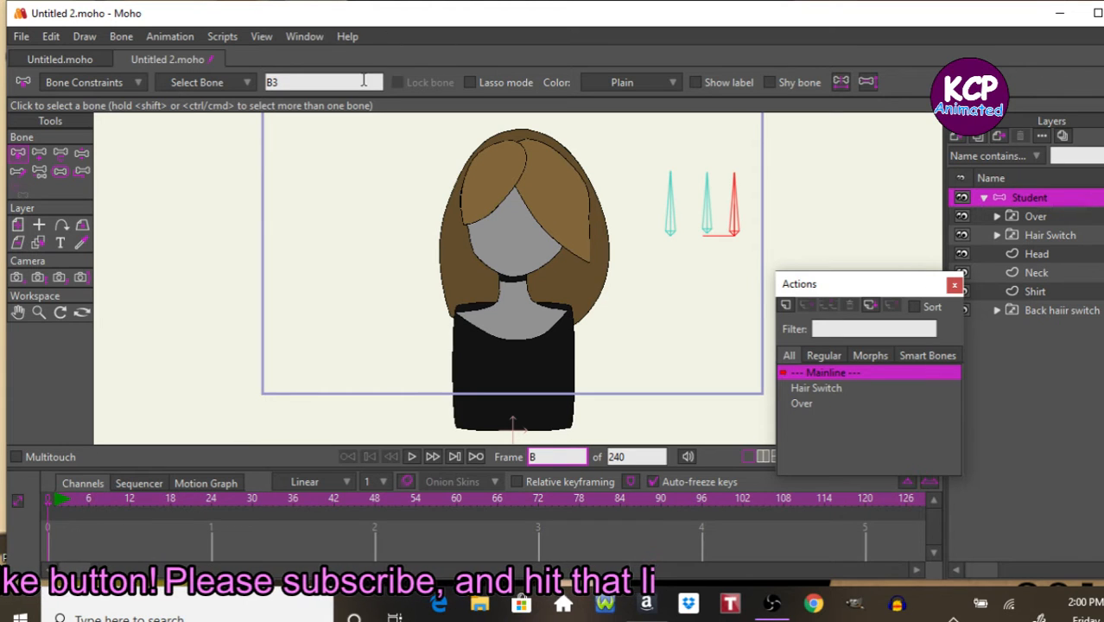
pyautogui.click(333, 79)
pyautogui.write('B')
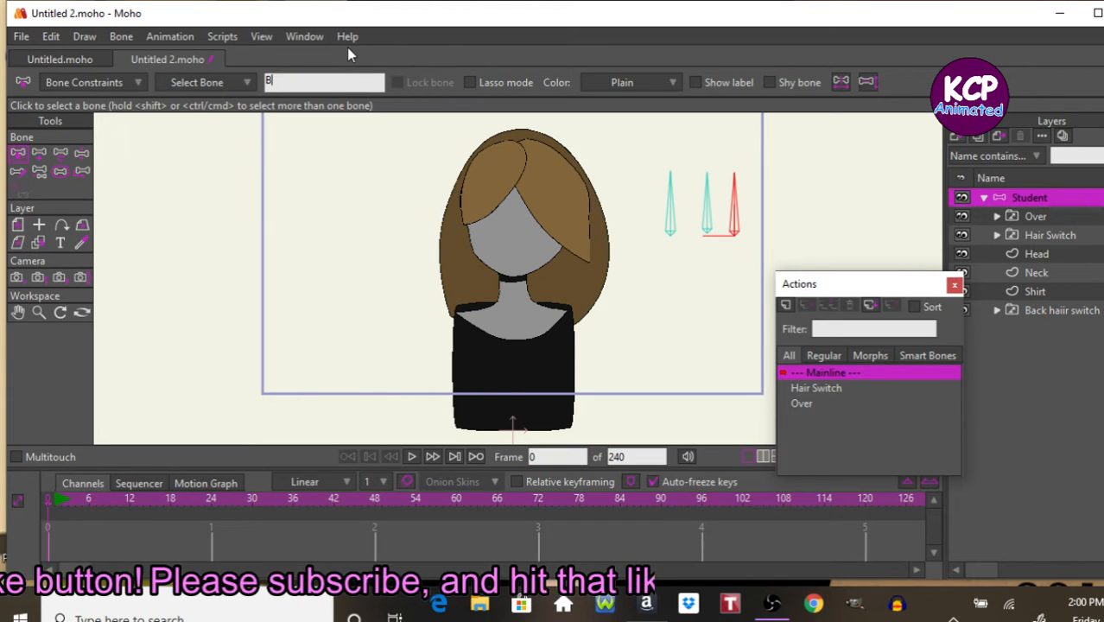
pyautogui.write('ack ha')
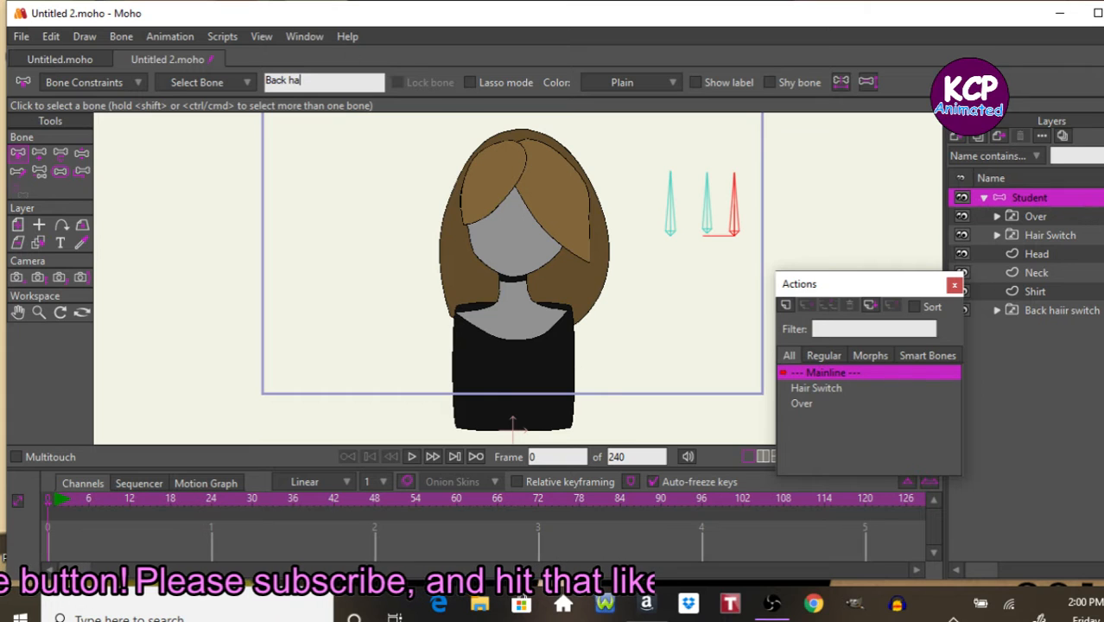
pyautogui.write('ir sw')
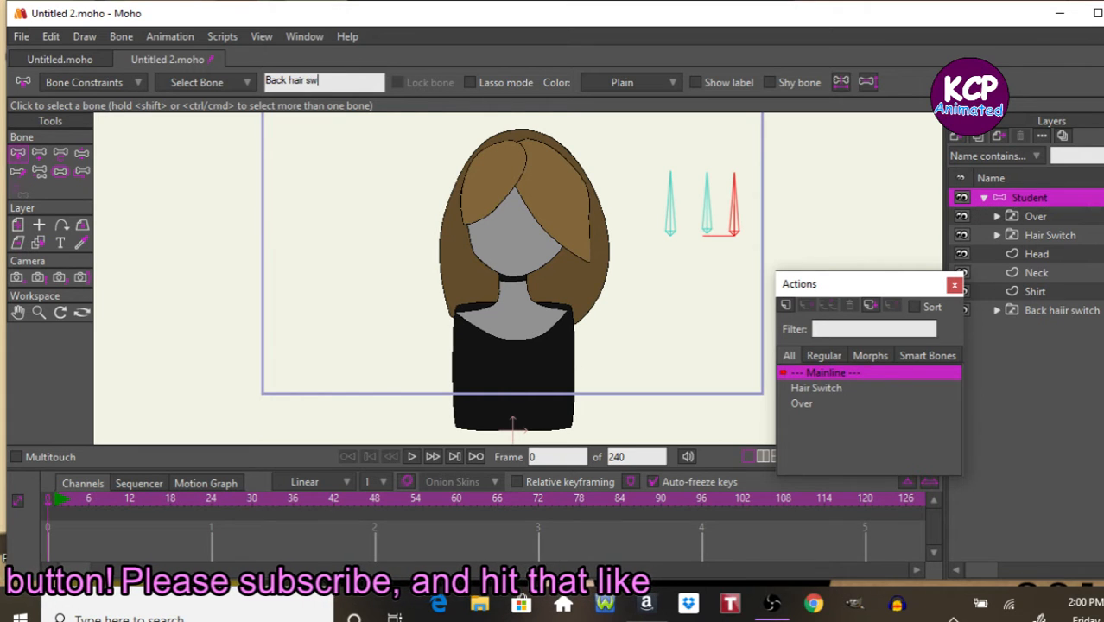
pyautogui.write('itch')
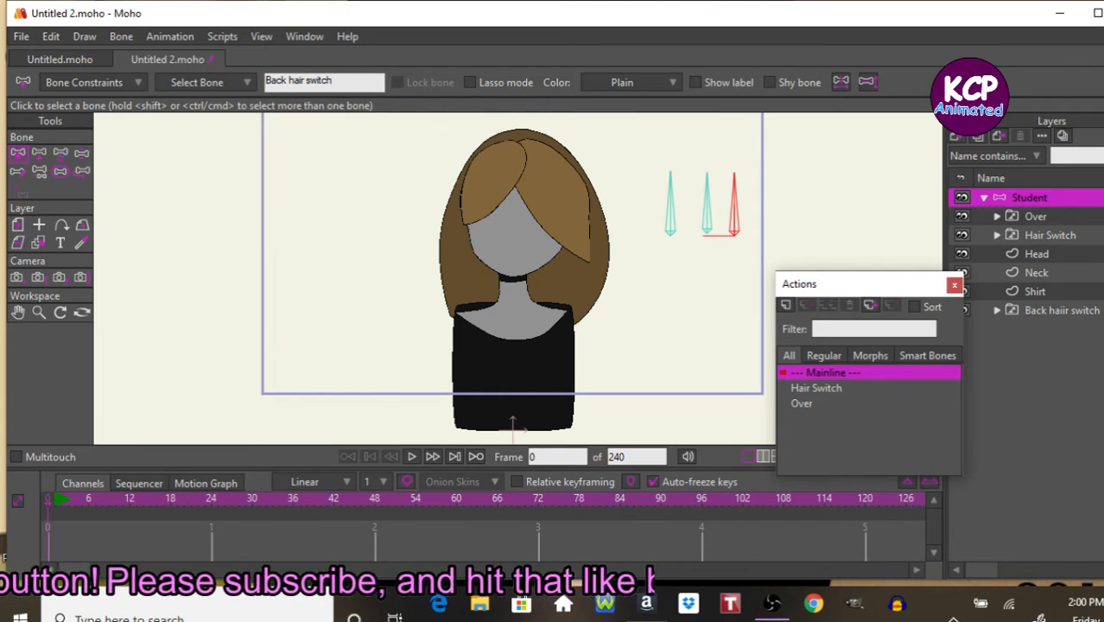
pyautogui.press('Return')
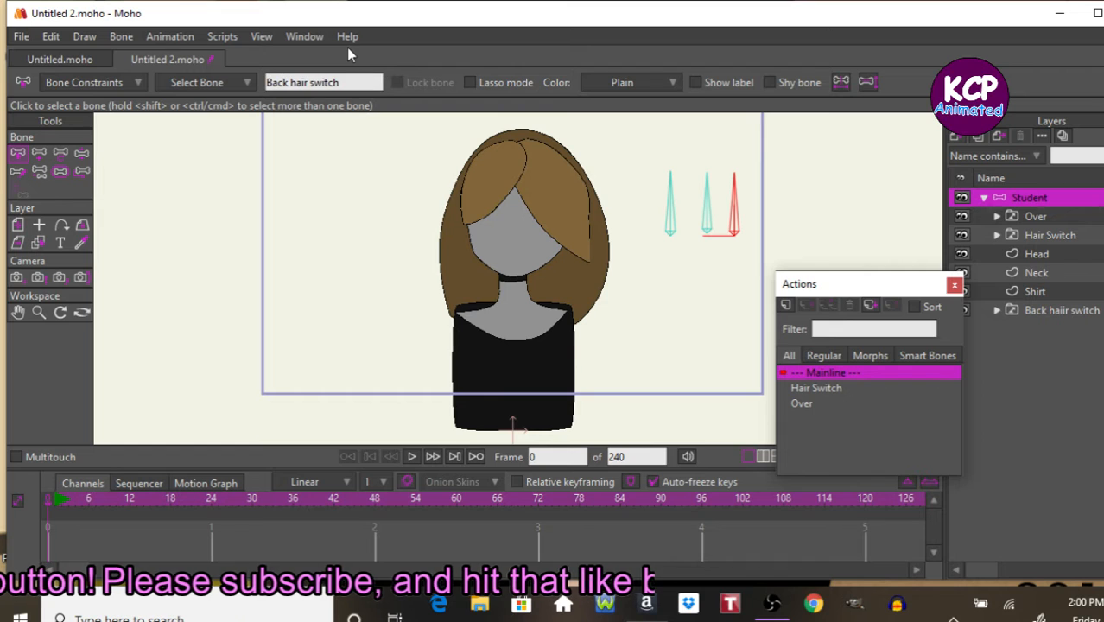
# Step: Create an action named Back hair switch for the third bone and rotate the bone left to horizontal at frame 24
pyautogui.click(786, 305)
pyautogui.click(591, 356)
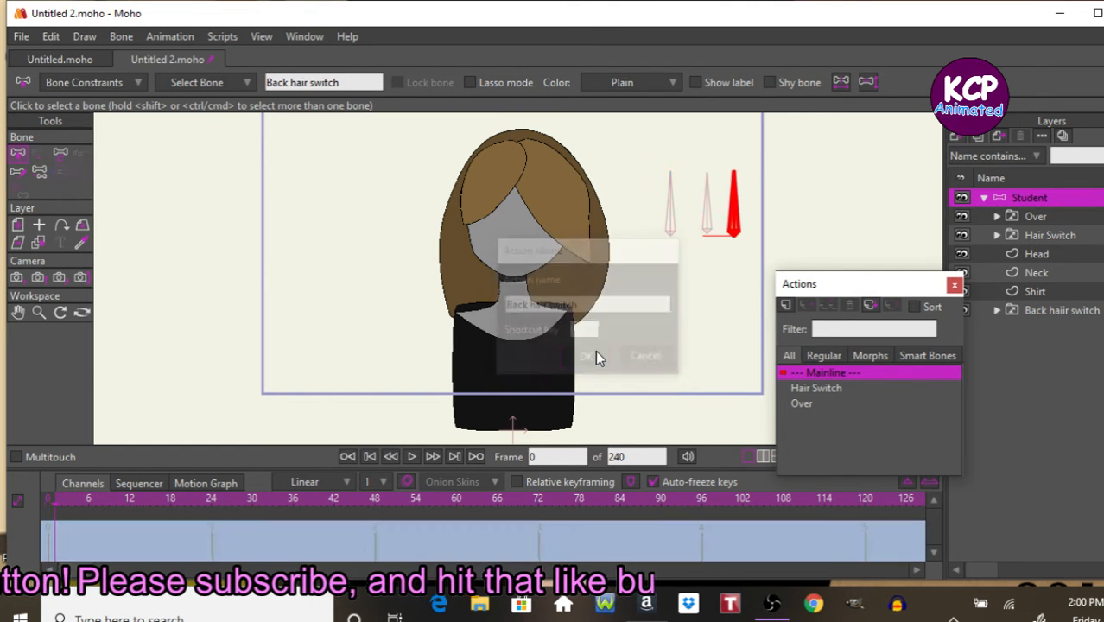
pyautogui.click(211, 500)
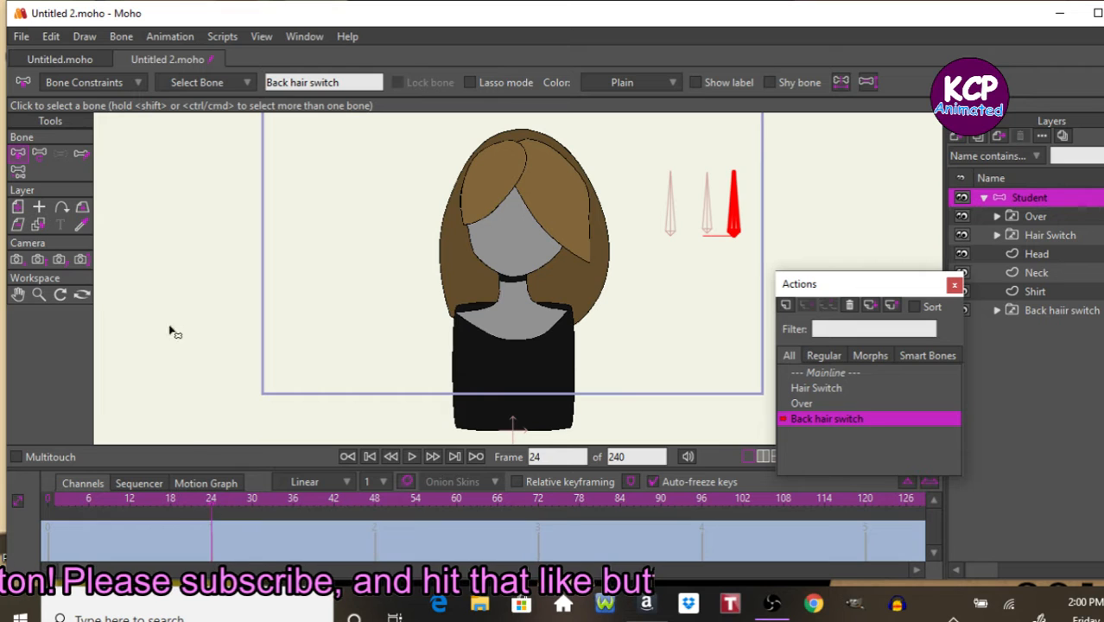
pyautogui.click(40, 152)
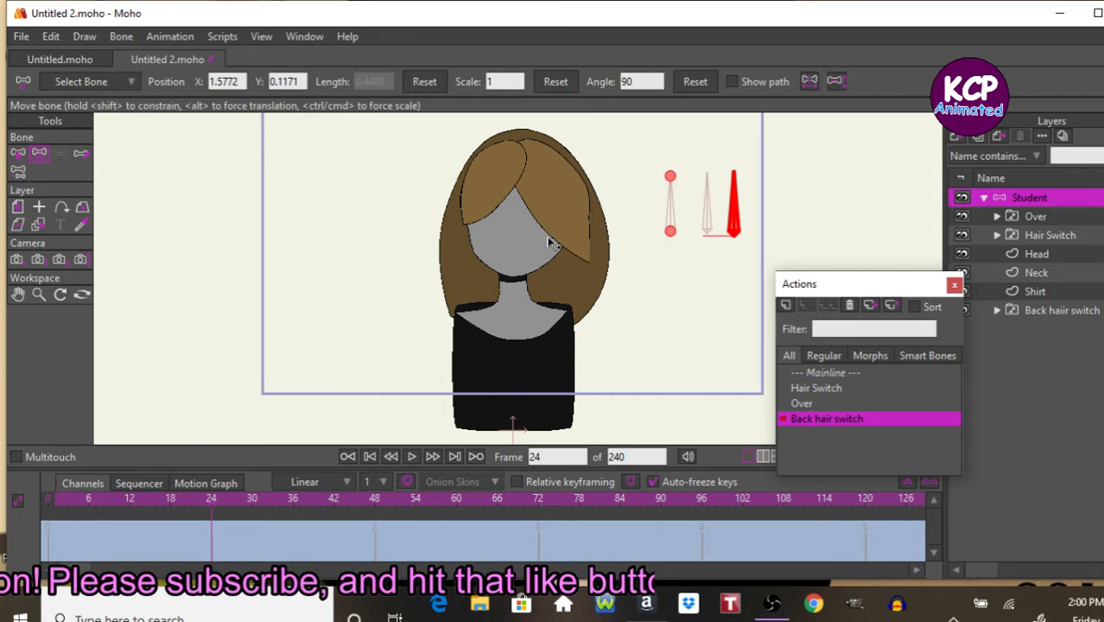
pyautogui.moveTo(732, 194); pyautogui.dragTo(678, 235)
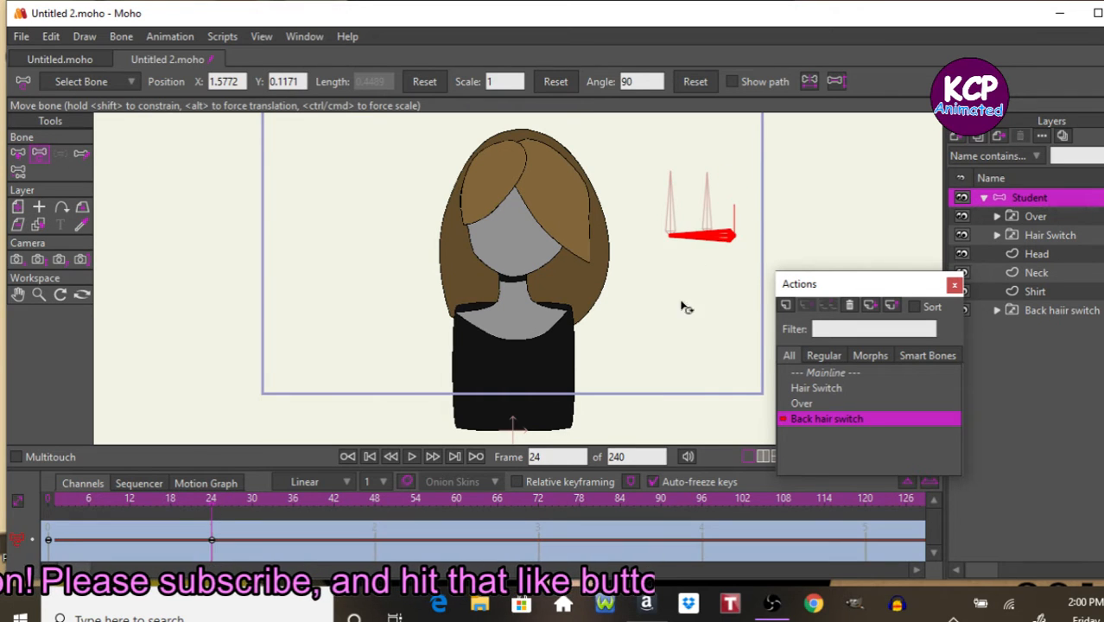
# Step: Key the Back haiir switch layer's active child as Back hair at frame 24 and Back hair 2 at frame 15
pyautogui.click(1063, 311)
pyautogui.click(155, 83)
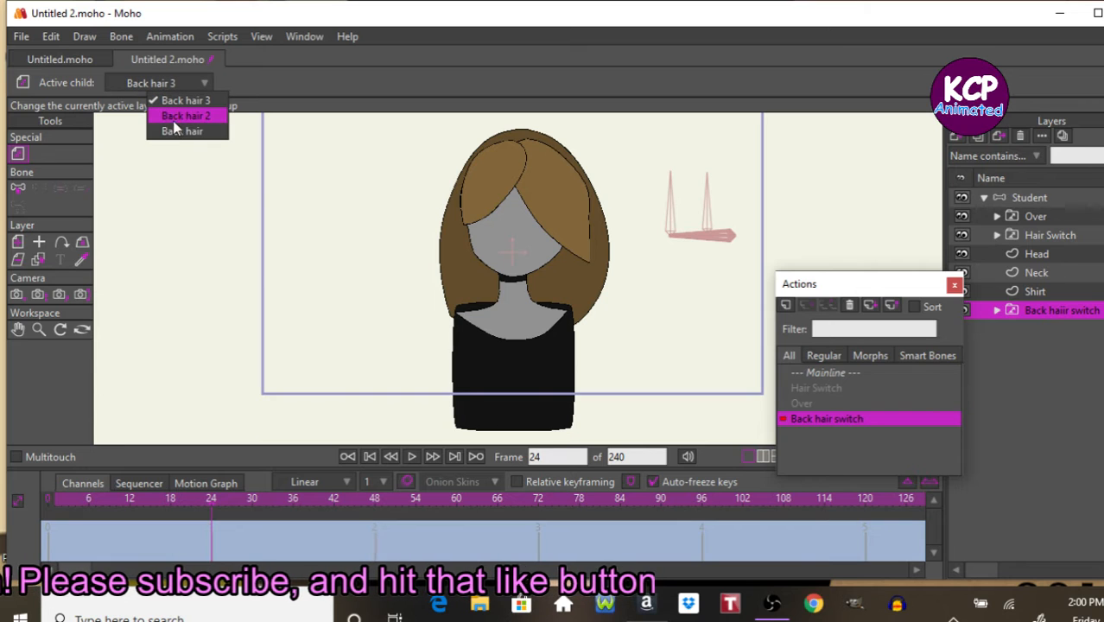
pyautogui.click(180, 132)
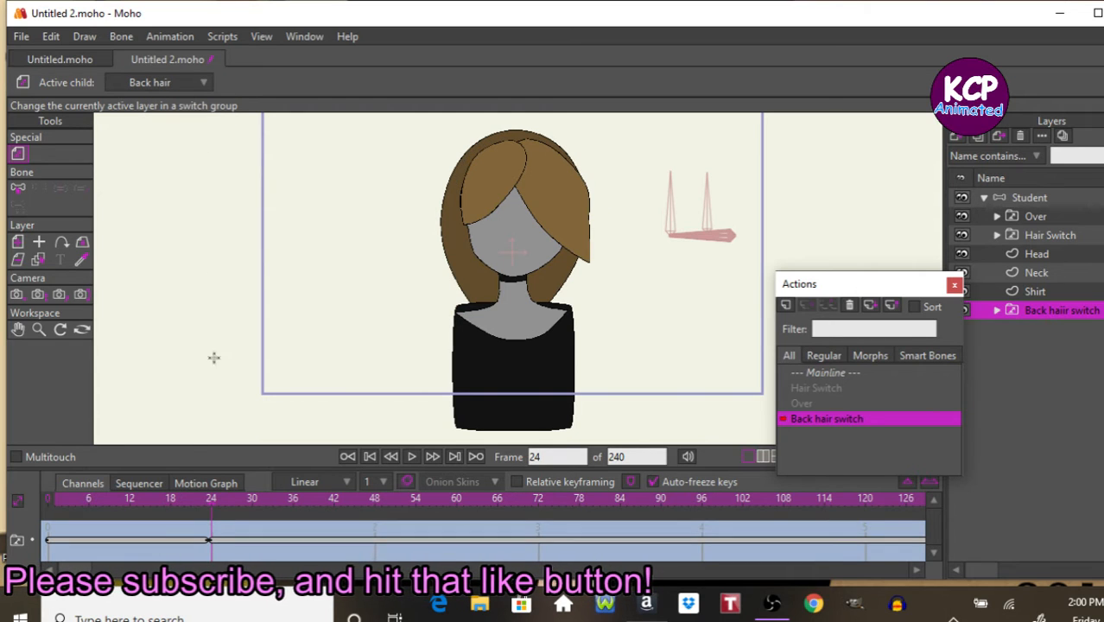
pyautogui.click(154, 501)
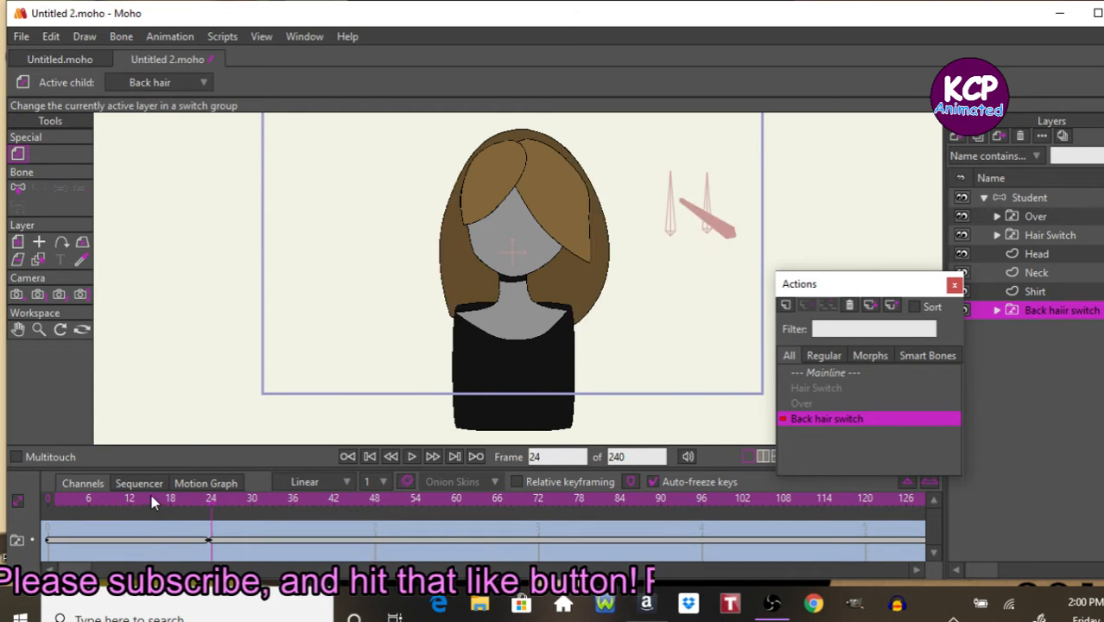
pyautogui.click(153, 502)
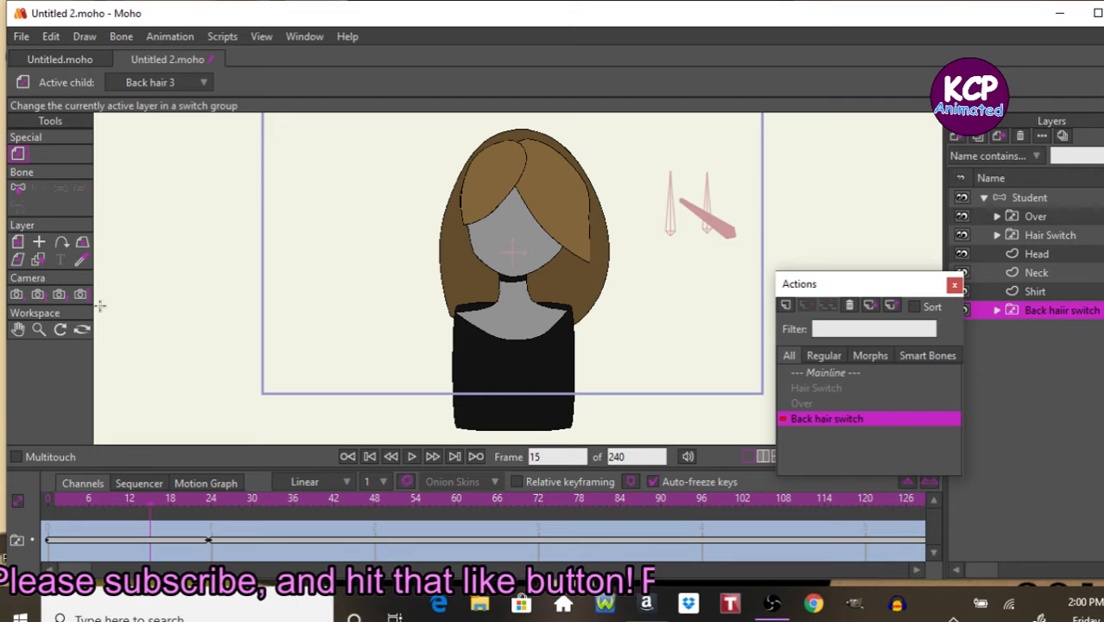
pyautogui.click(160, 83)
pyautogui.click(165, 113)
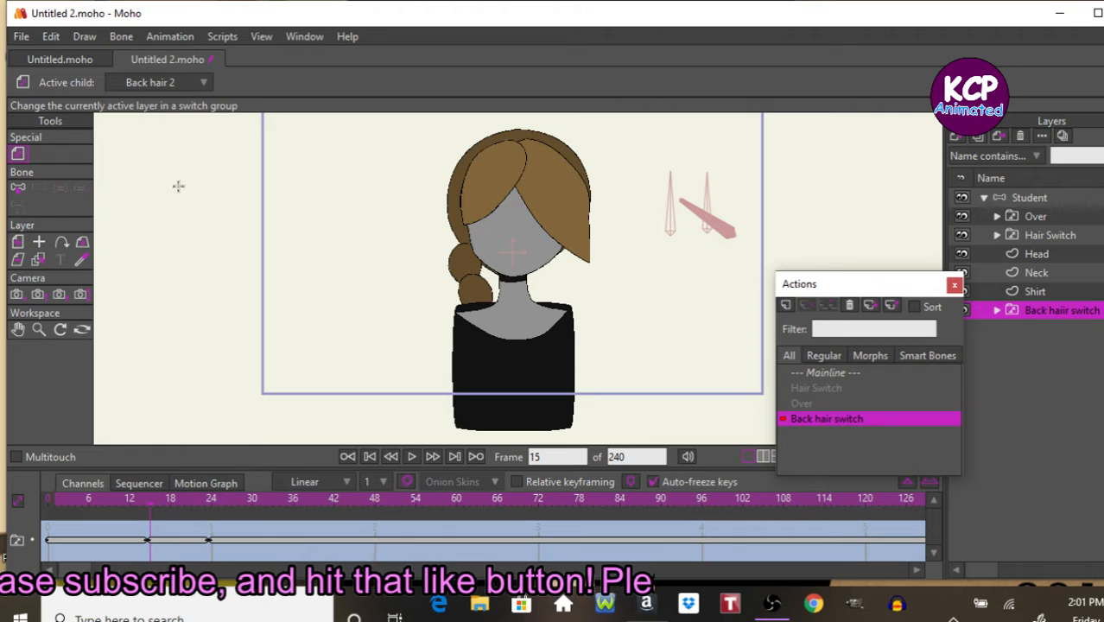
# Step: Key Back hair 3 as the active child at frame 8 and scrub the timeline to check the switching
pyautogui.click(101, 500)
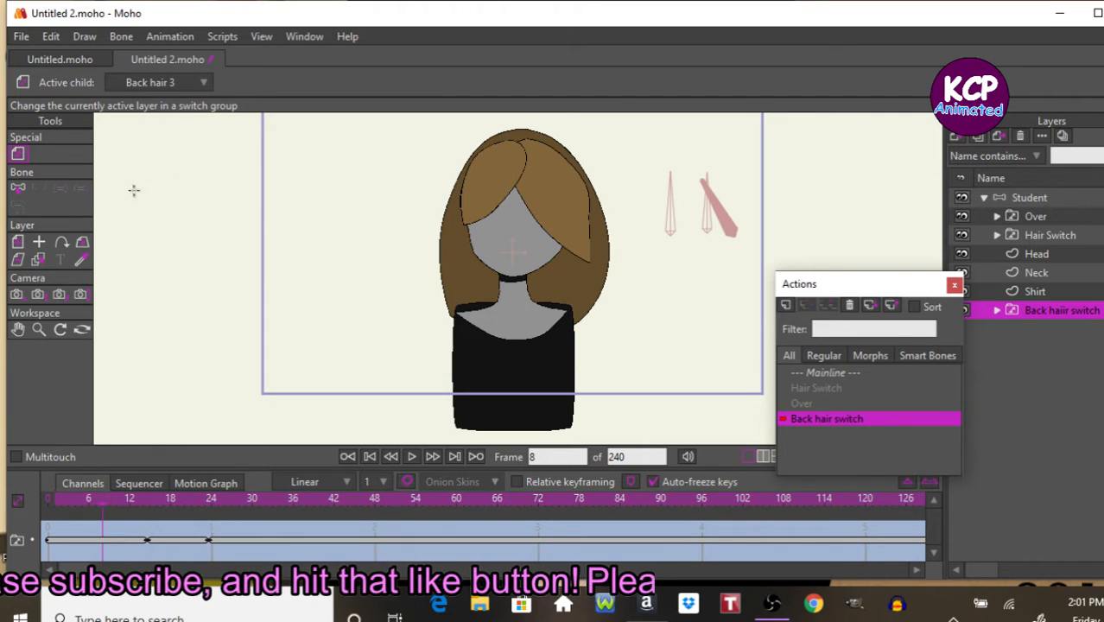
pyautogui.click(164, 82)
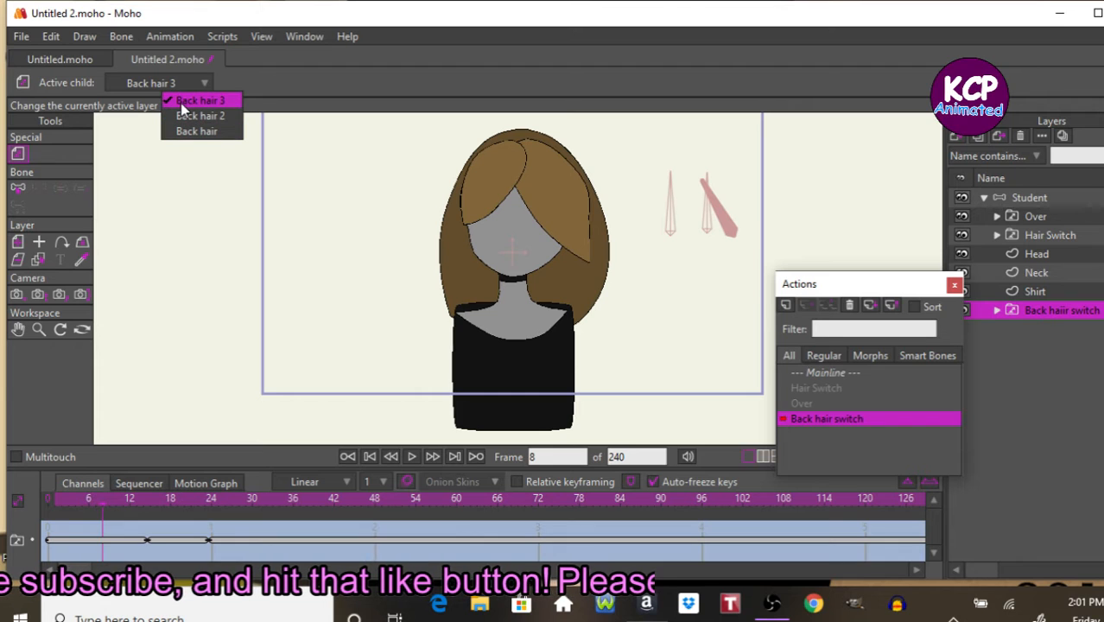
pyautogui.click(189, 99)
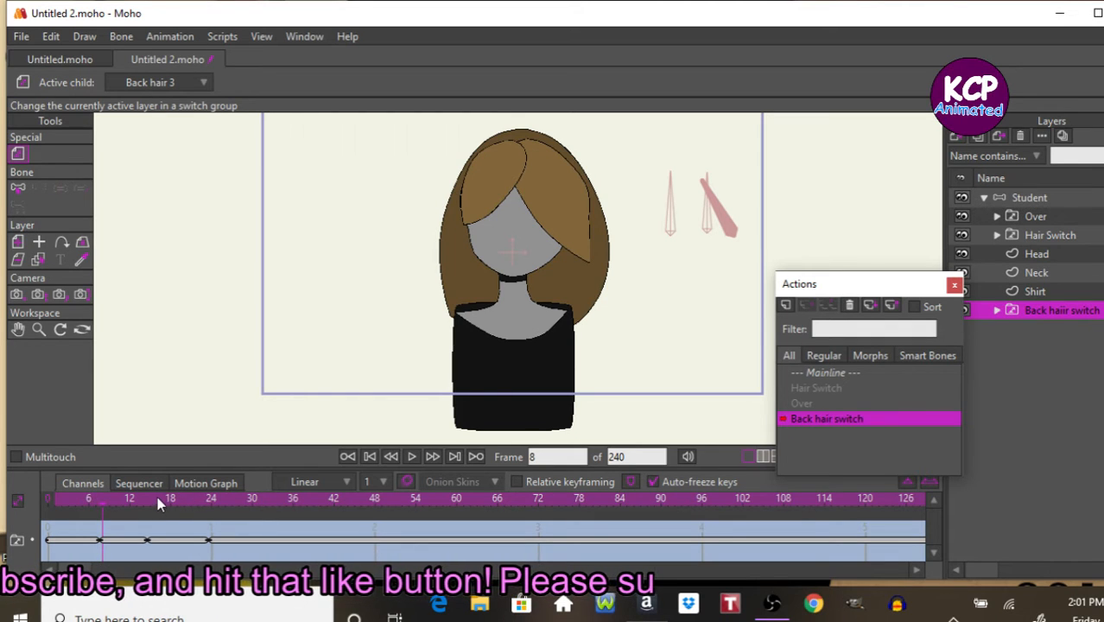
pyautogui.moveTo(158, 505)
pyautogui.mouseDown()
pyautogui.moveTo(214, 499)
pyautogui.moveTo(136, 500)
pyautogui.mouseUp()
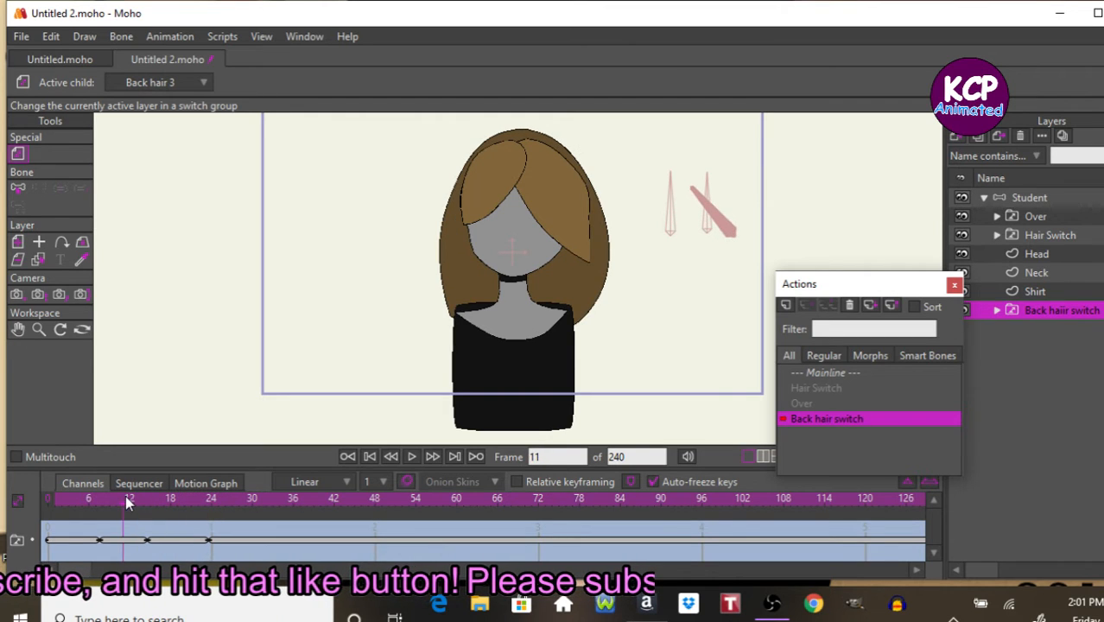
# Step: Return to the Mainline action, close the Actions window and collapse the Student layer
pyautogui.doubleClick(873, 374)
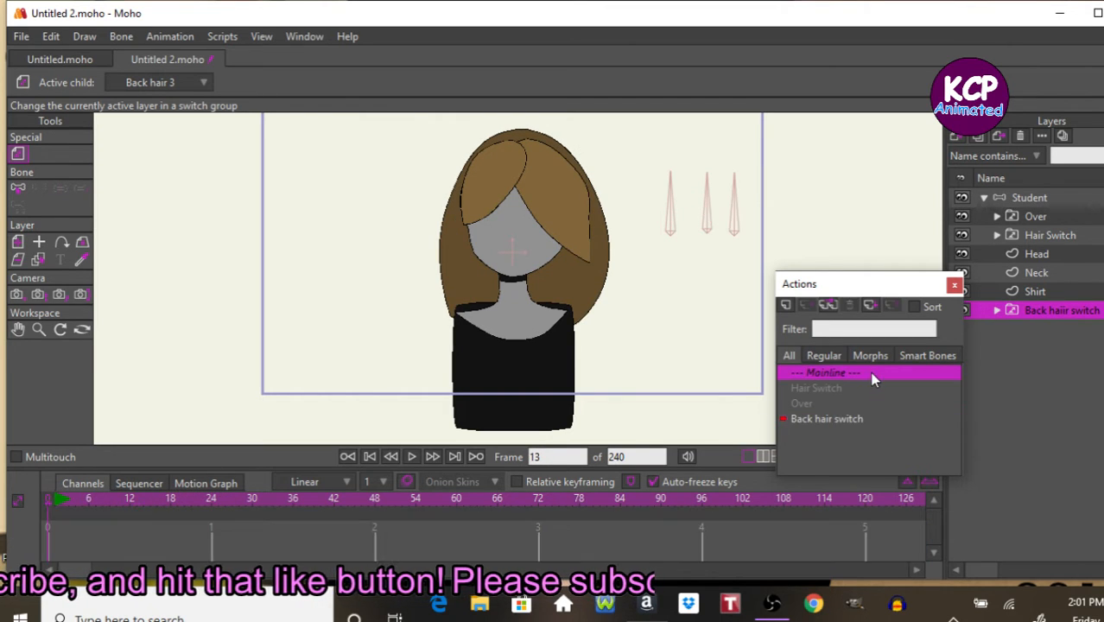
pyautogui.click(955, 284)
pyautogui.click(1019, 197)
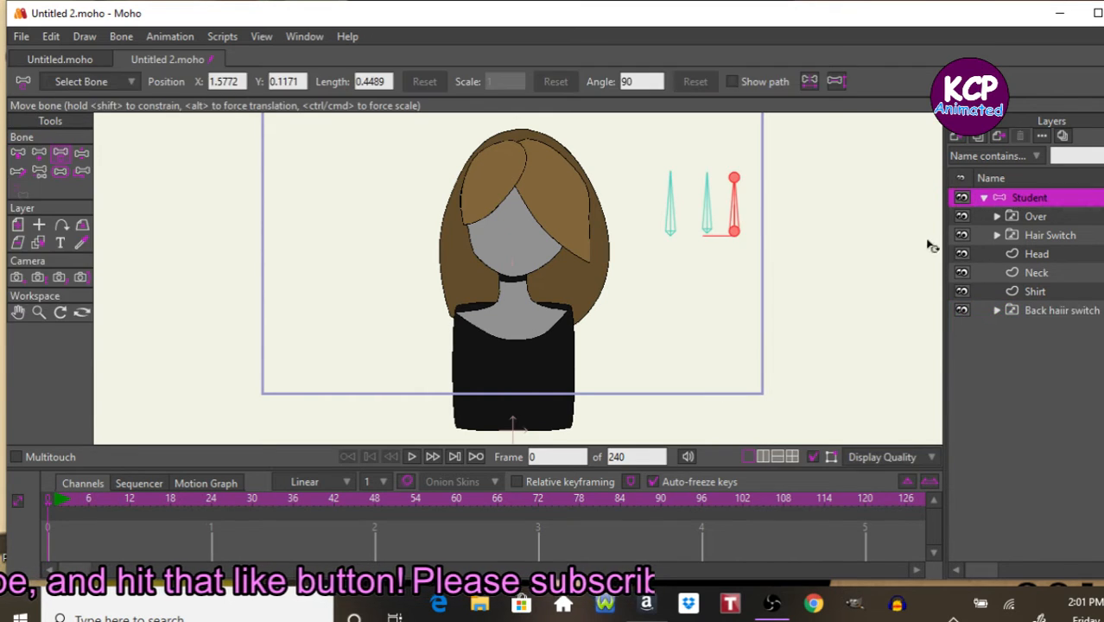
pyautogui.click(984, 198)
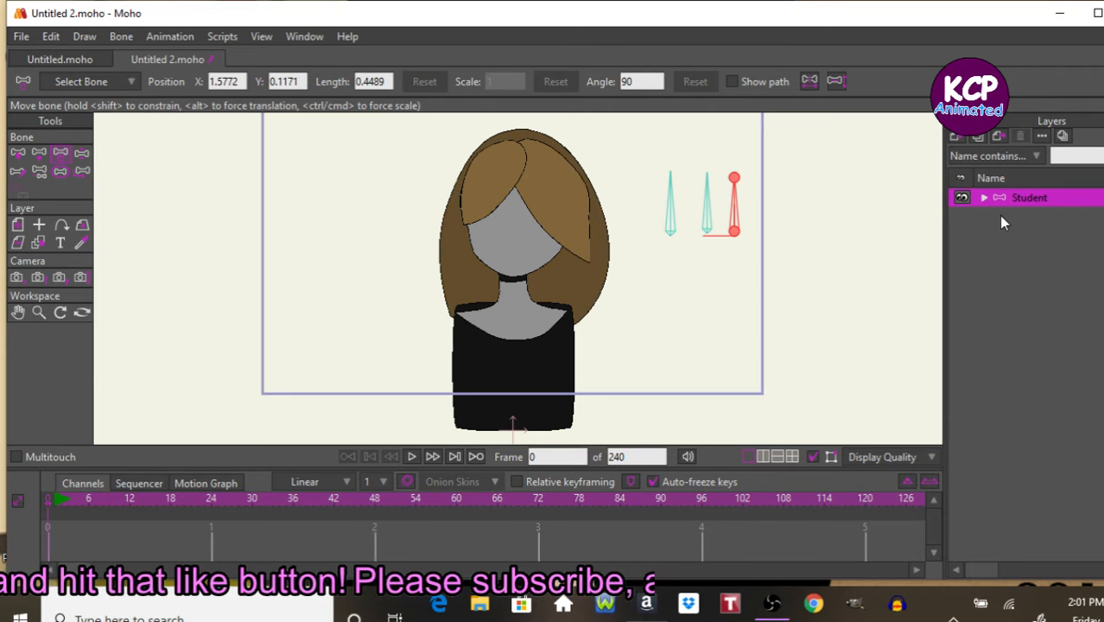
# Step: Save the character rig project under the file name Background student
pyautogui.hotkey('ctrl', 's')
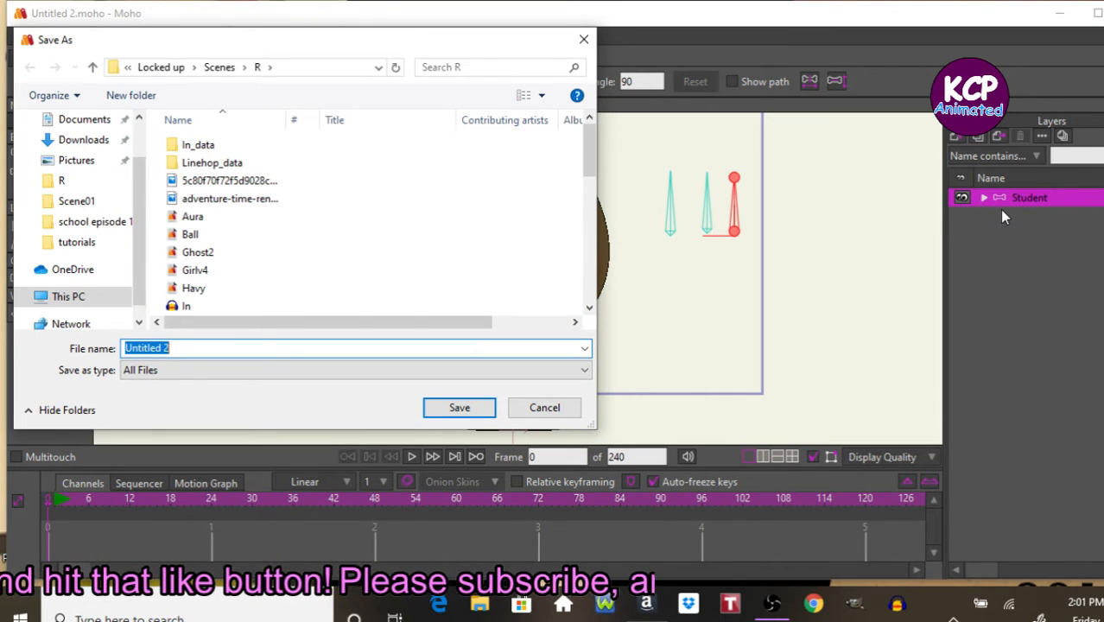
pyautogui.write('Background student')
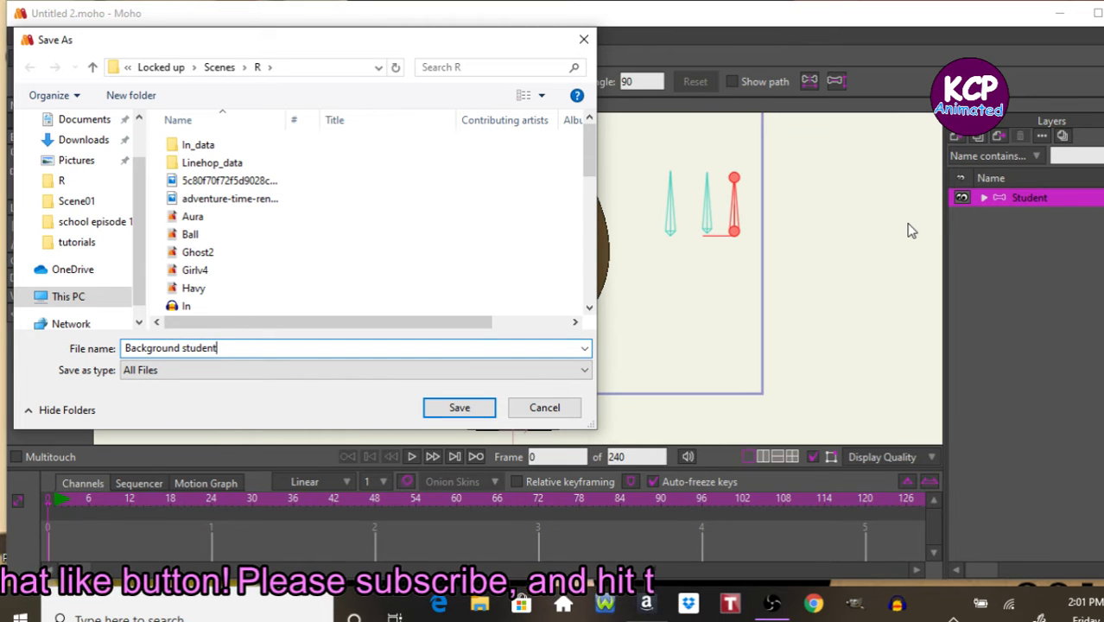
pyautogui.press('Return')
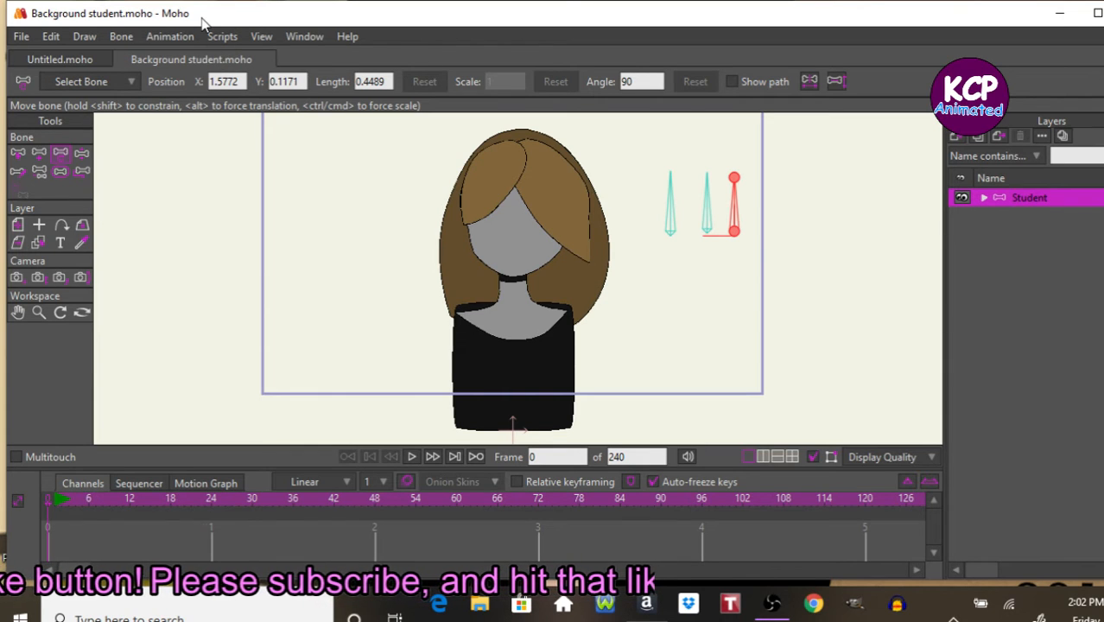
# Step: Create a new project and save it as Scene int
pyautogui.hotkey('ctrl', 'n')
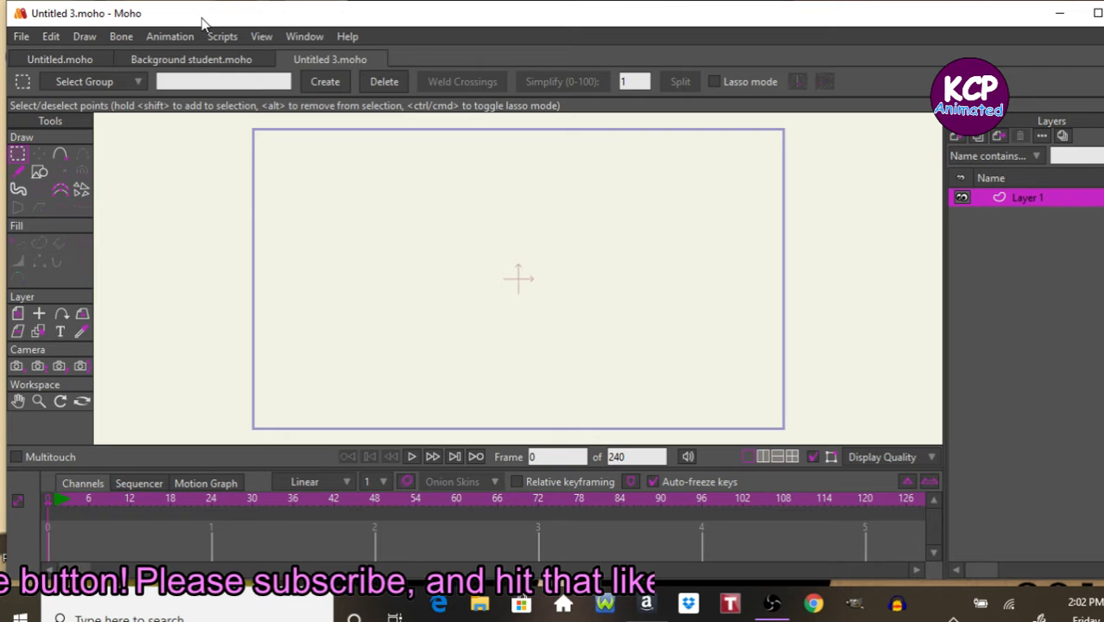
pyautogui.hotkey('ctrl', 's')
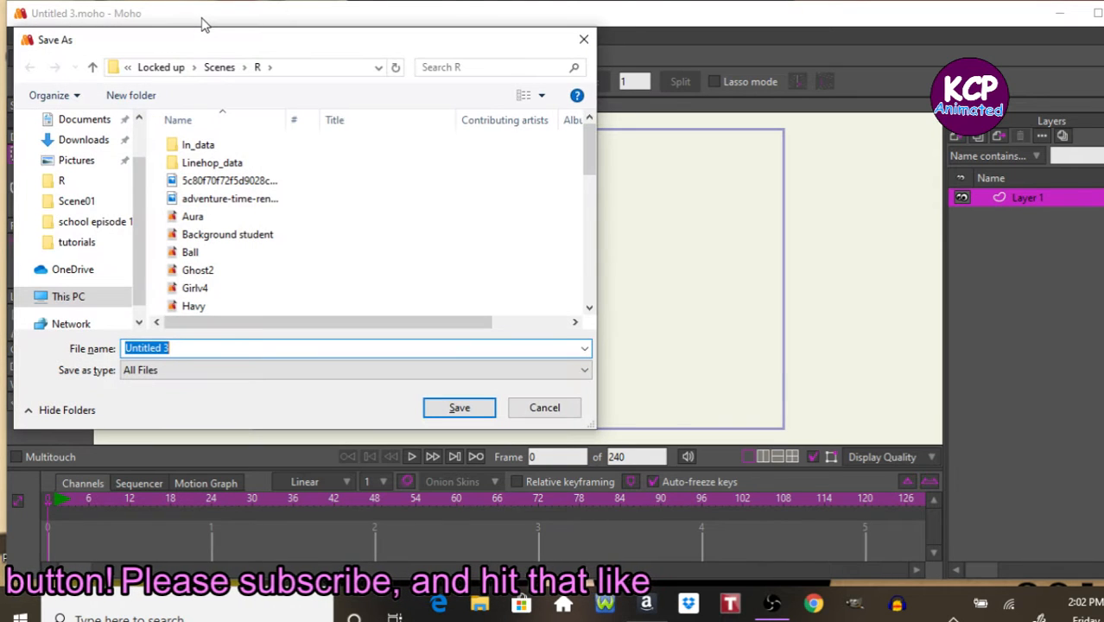
pyautogui.write('Sc')
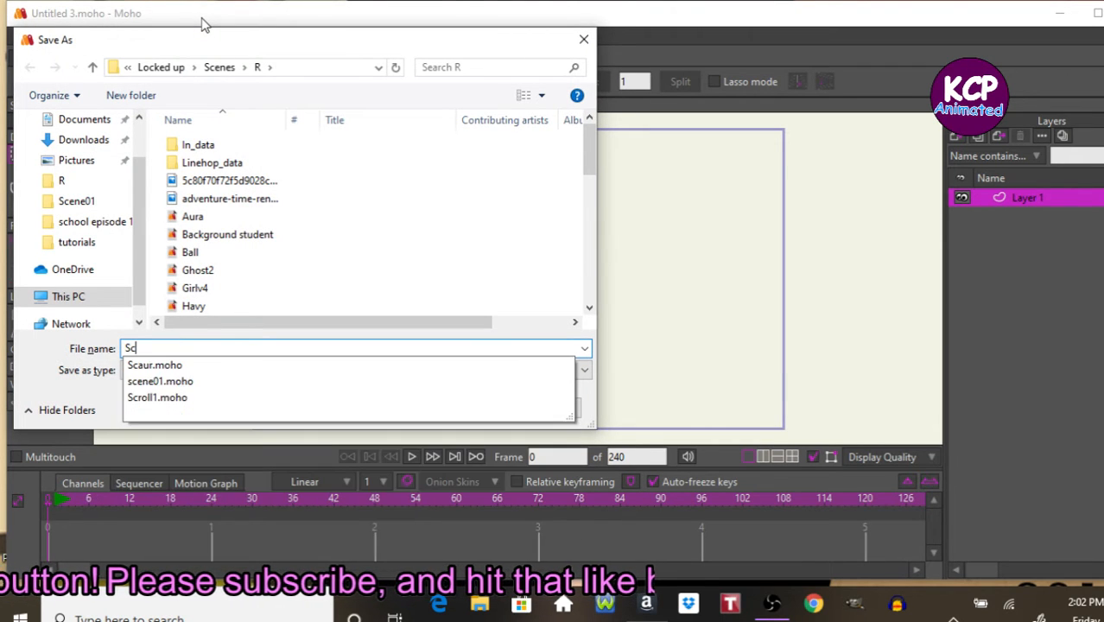
pyautogui.write('ene int')
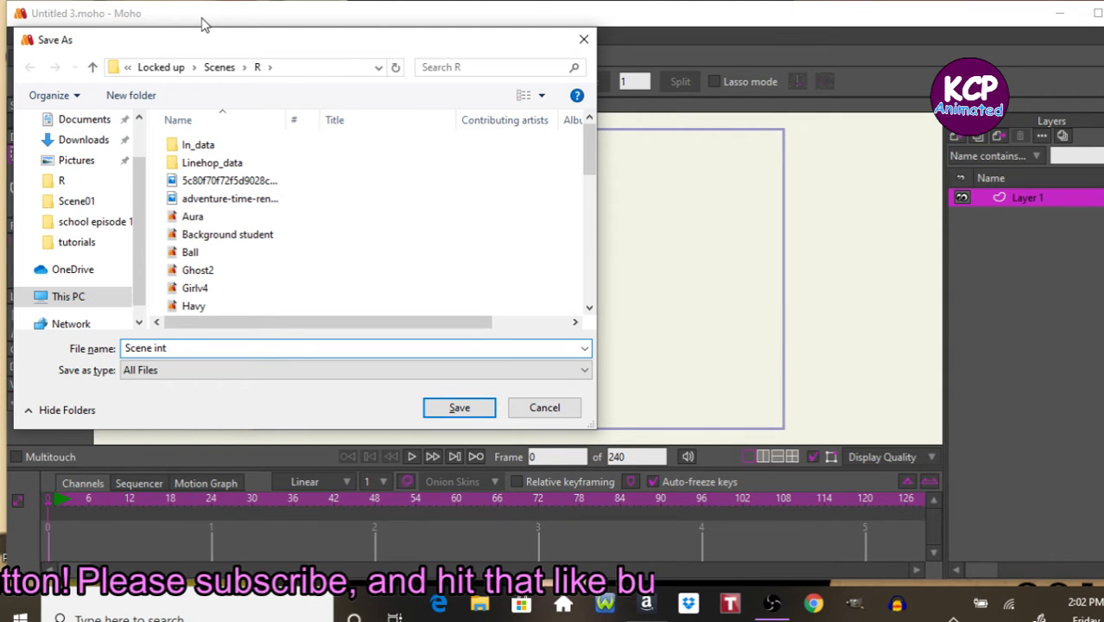
pyautogui.press('Return')
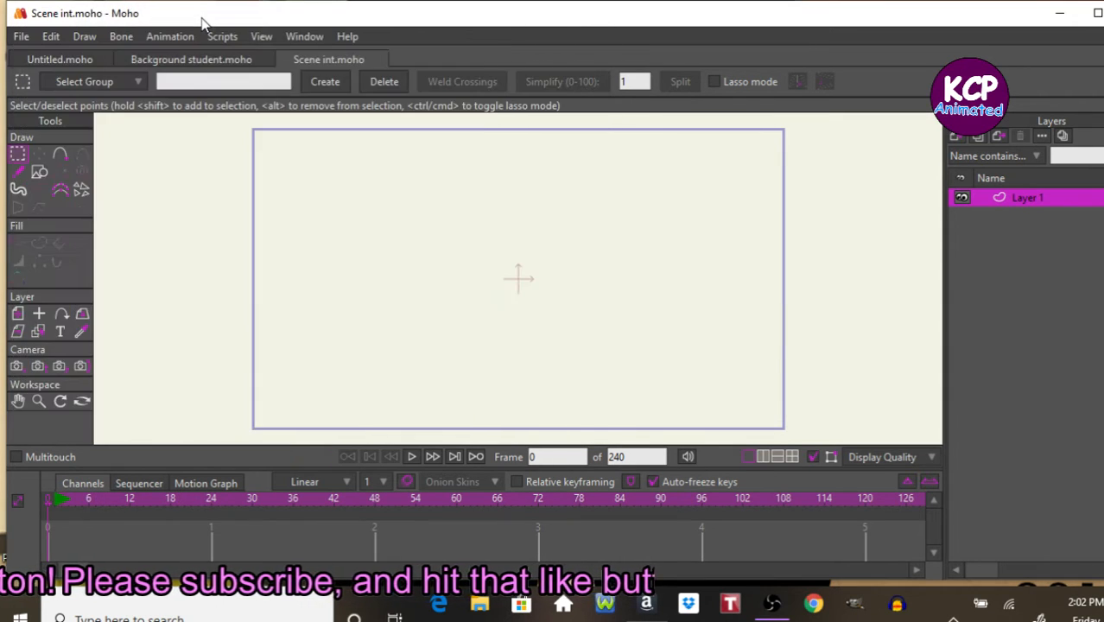
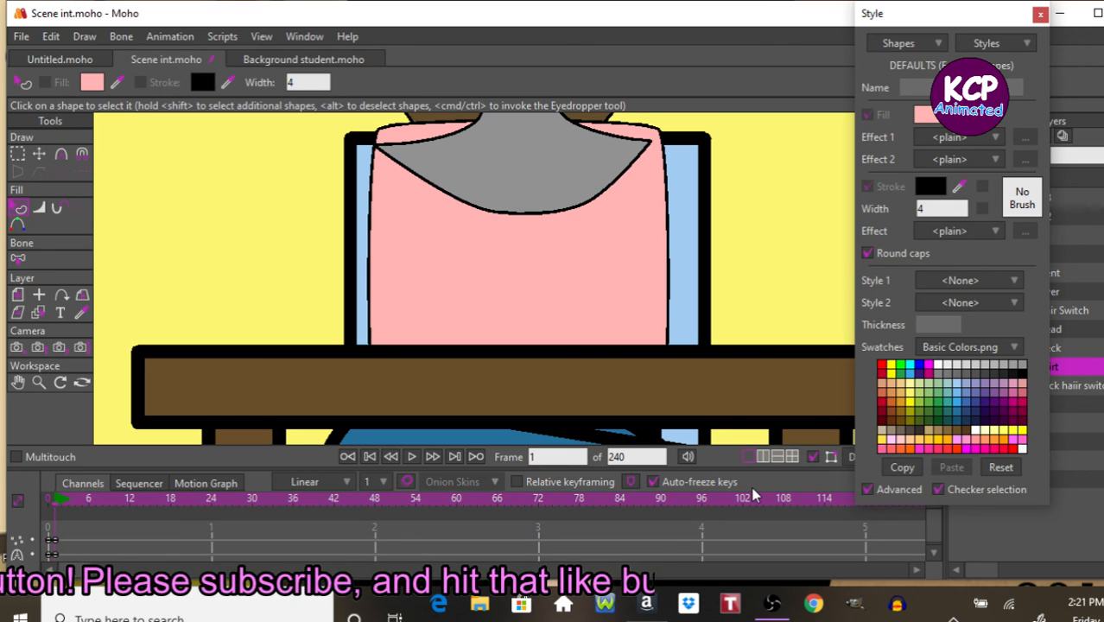
# Step: Close the Style window, select the Stunde 3 group and reset the view to show the whole classroom
pyautogui.click(1041, 14)
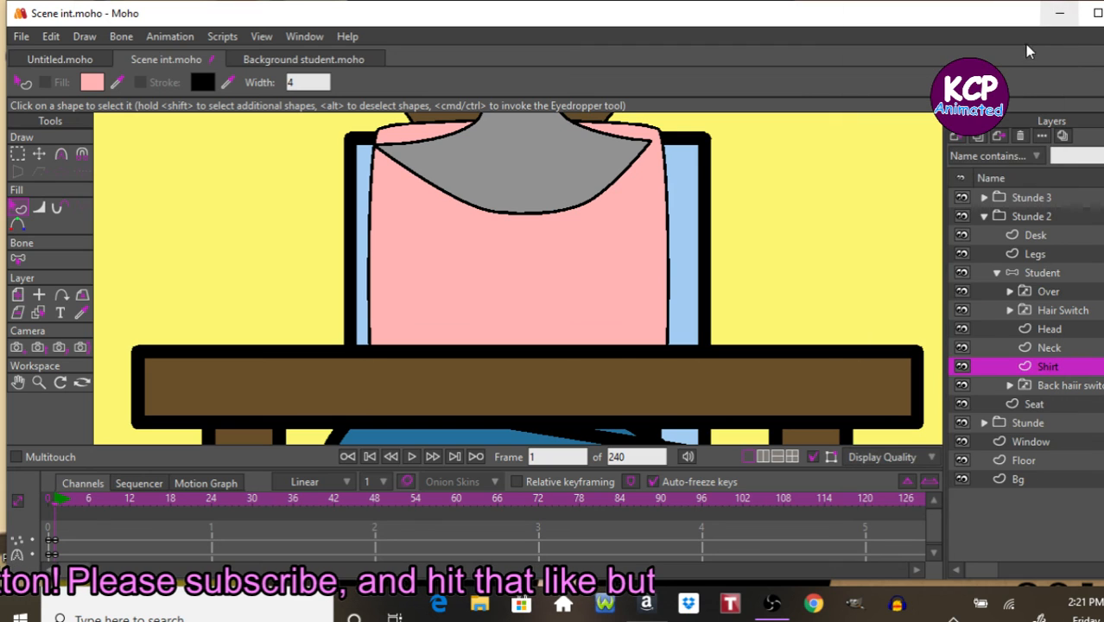
pyautogui.click(1035, 198)
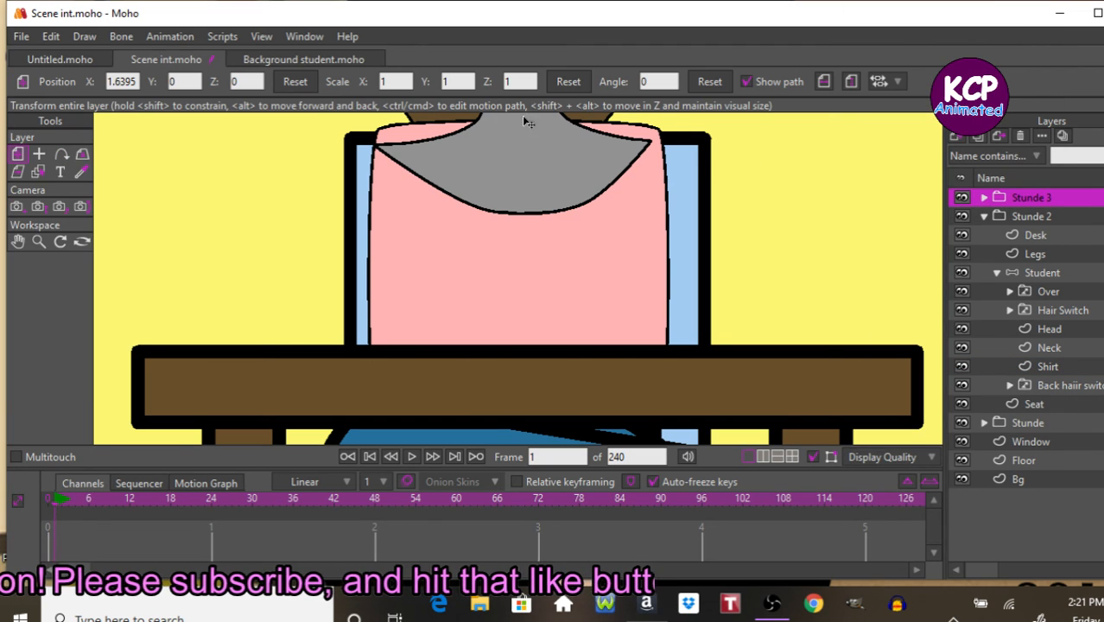
pyautogui.click(38, 242)
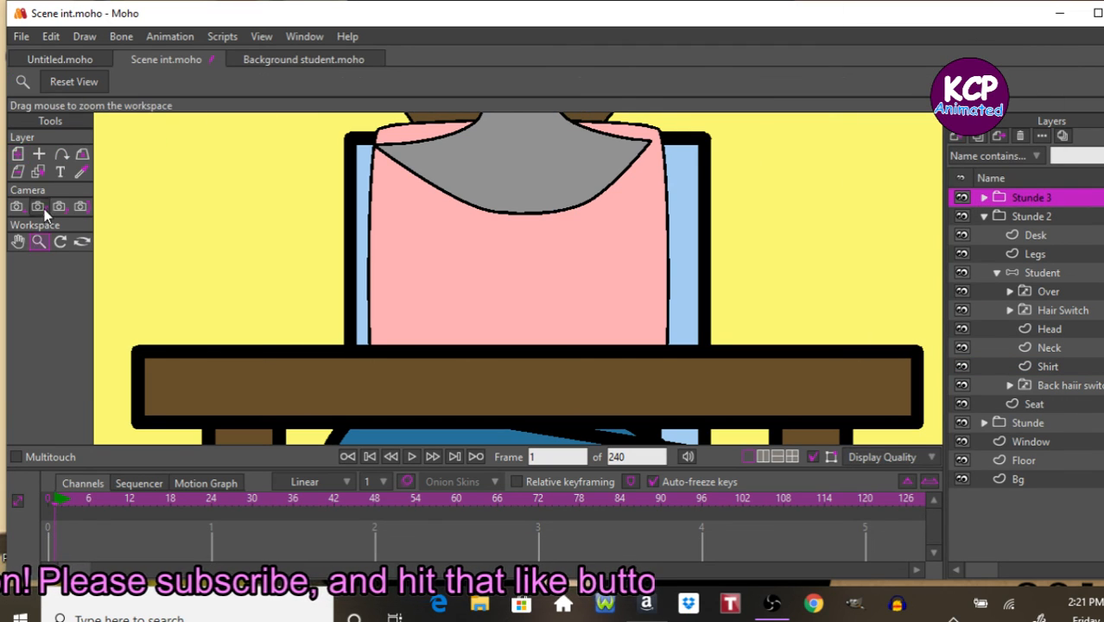
pyautogui.click(68, 79)
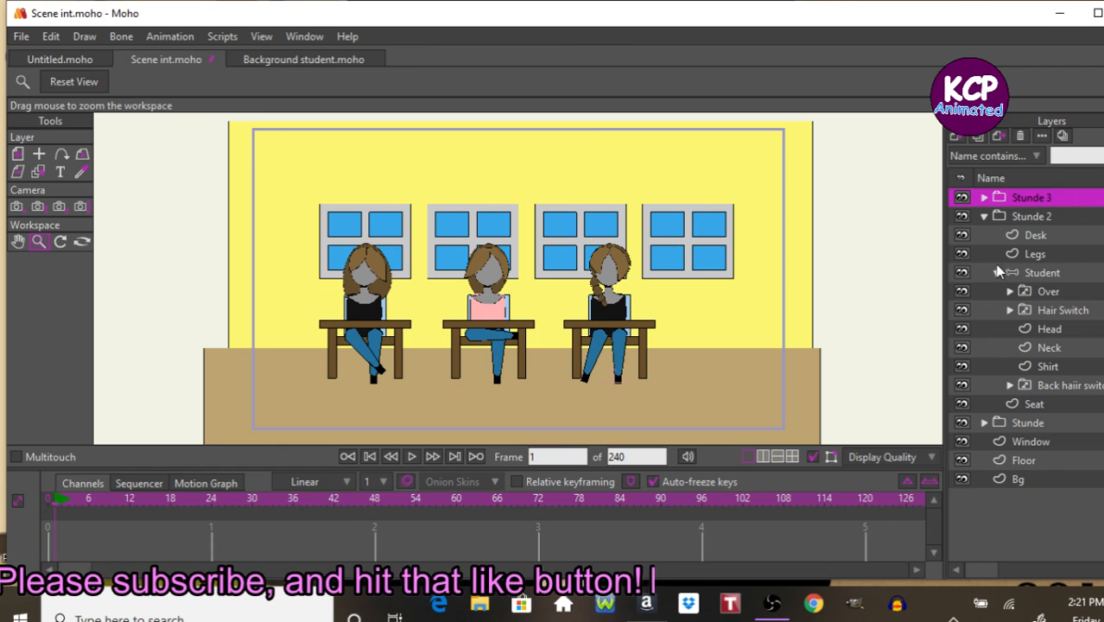
# Step: Collapse Stunde 2 and put Stunde, Stunde 2 and Stunde 3 together into a new group at frame 0
pyautogui.click(985, 218)
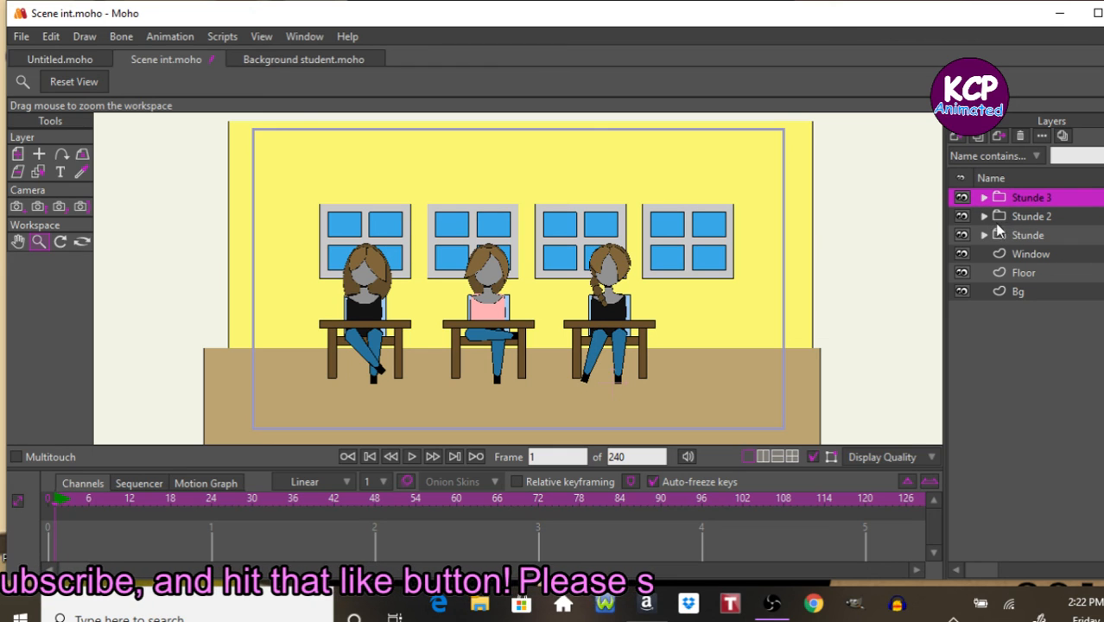
pyautogui.keyDown('shift'); pyautogui.click(1022, 235); pyautogui.keyUp('shift')
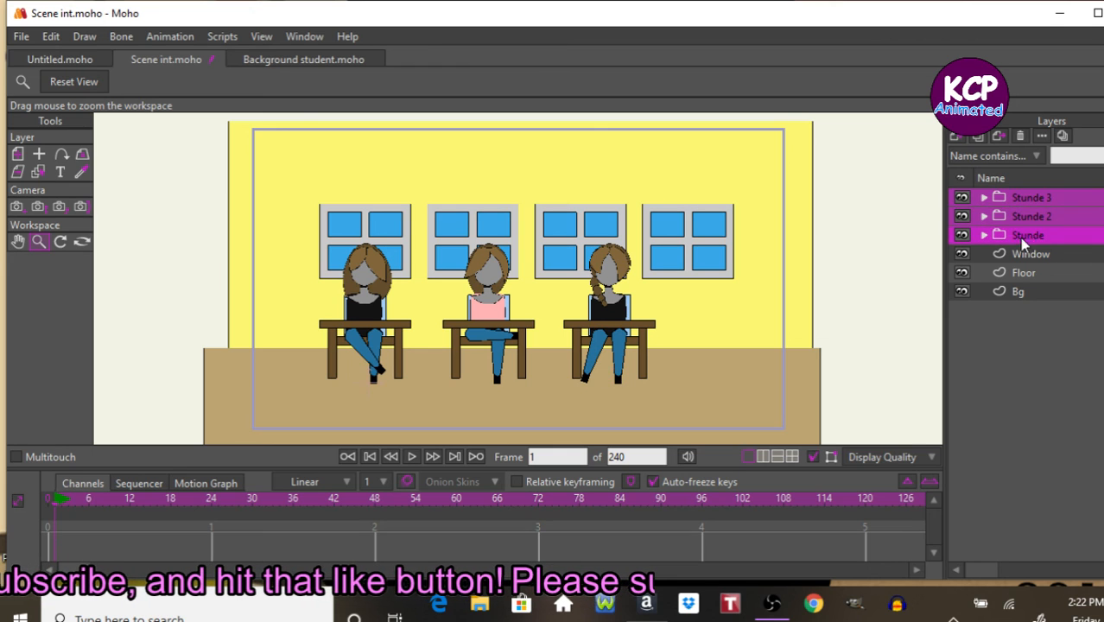
pyautogui.click(956, 136)
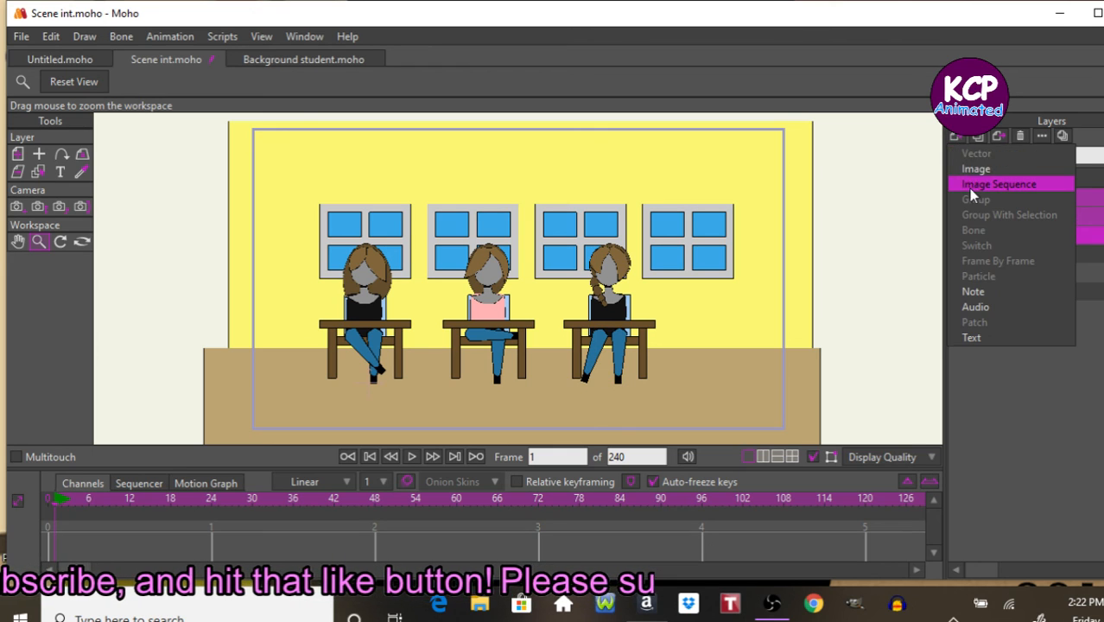
pyautogui.click(1095, 410)
pyautogui.press('Left')
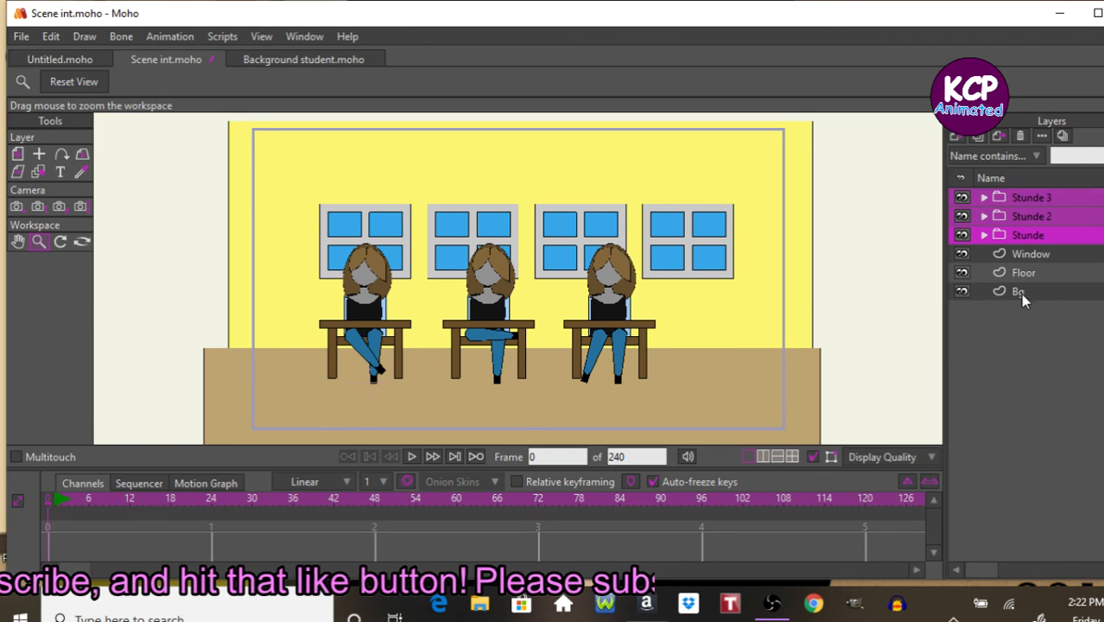
pyautogui.click(957, 136)
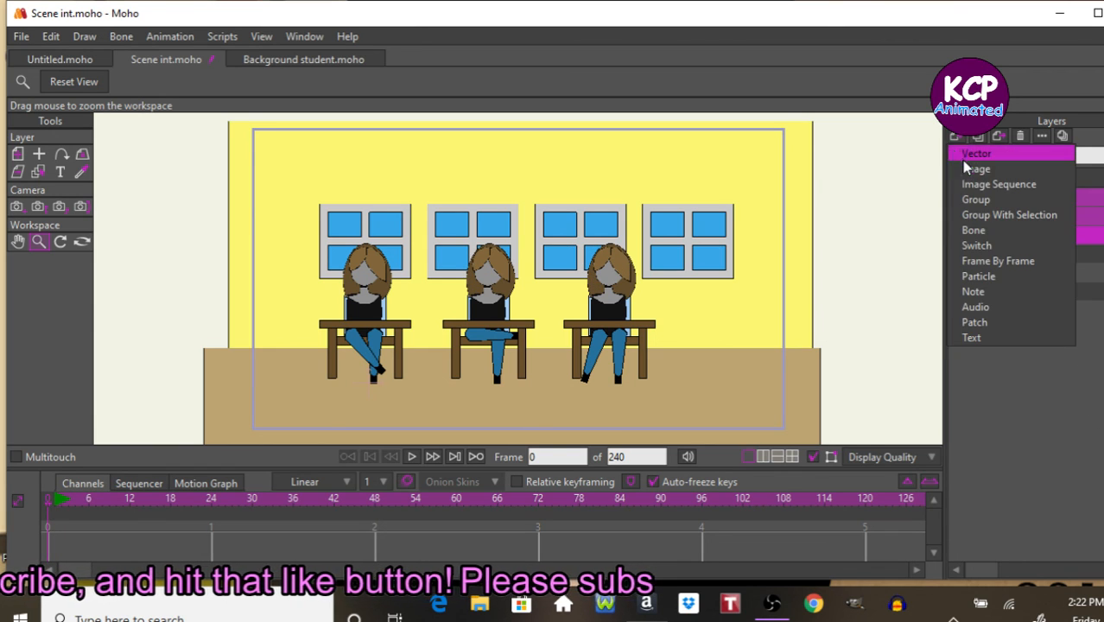
pyautogui.click(995, 218)
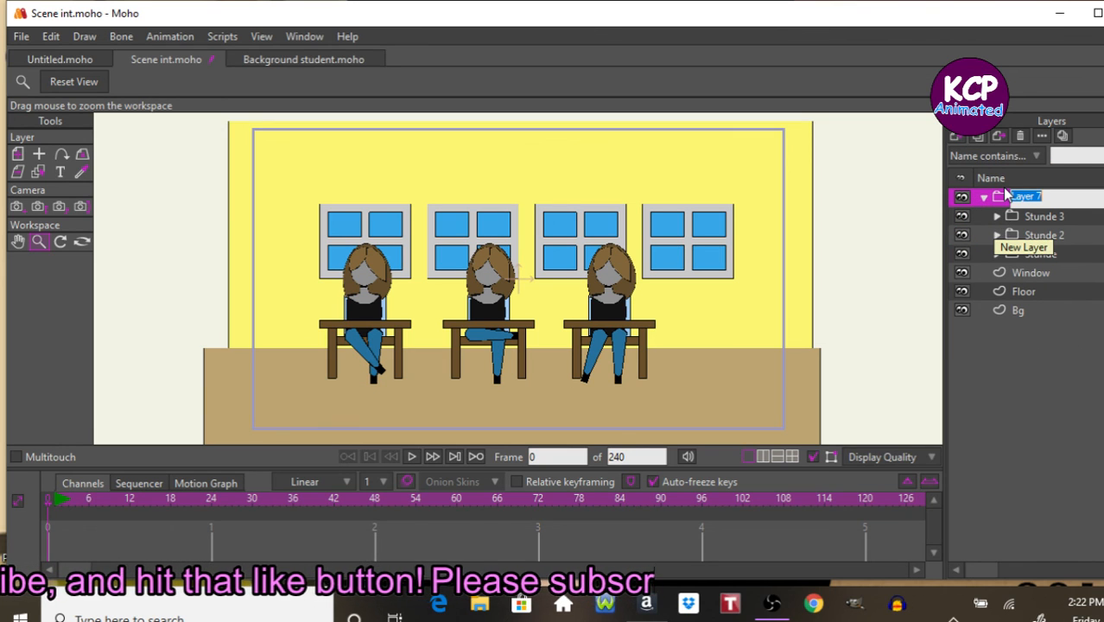
# Step: Name the new group Student line 1 and collapse it
pyautogui.write('Stu')
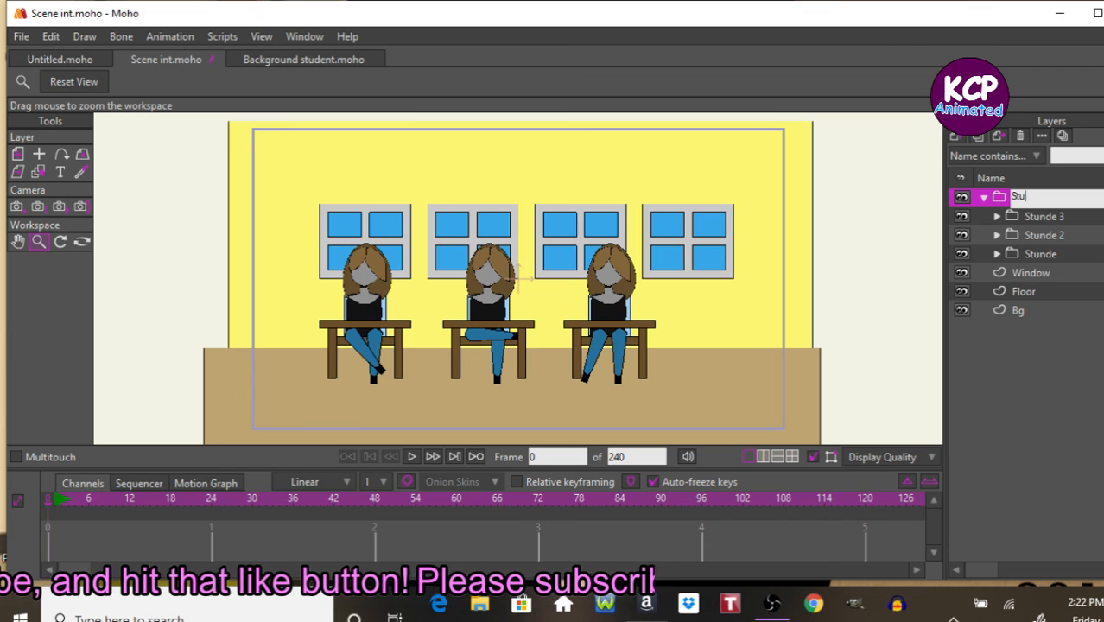
pyautogui.write('dent')
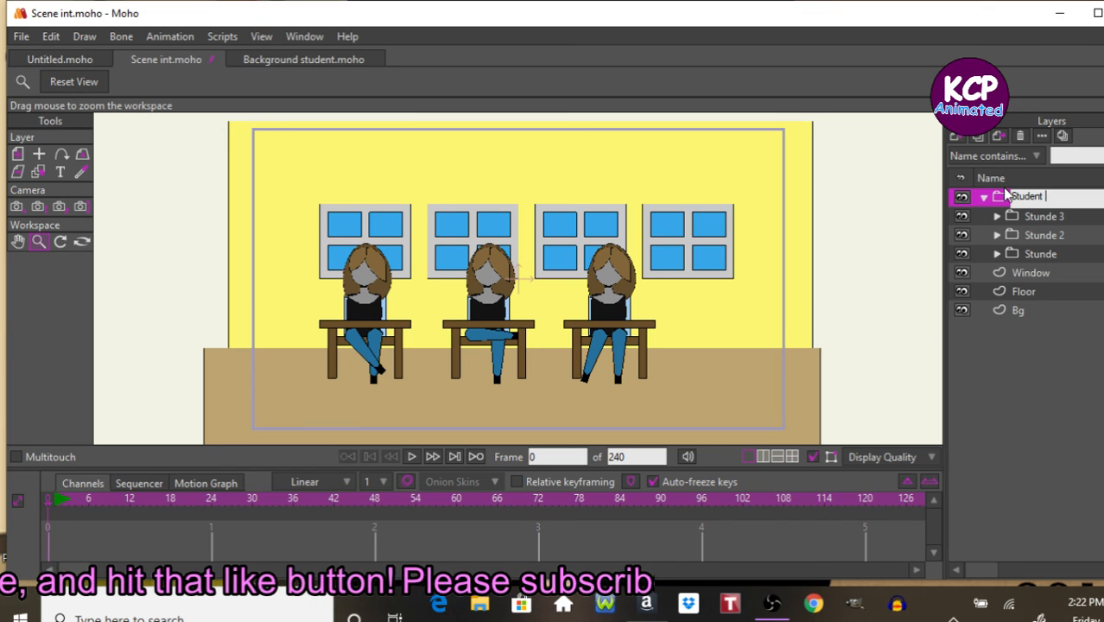
pyautogui.write(' li')
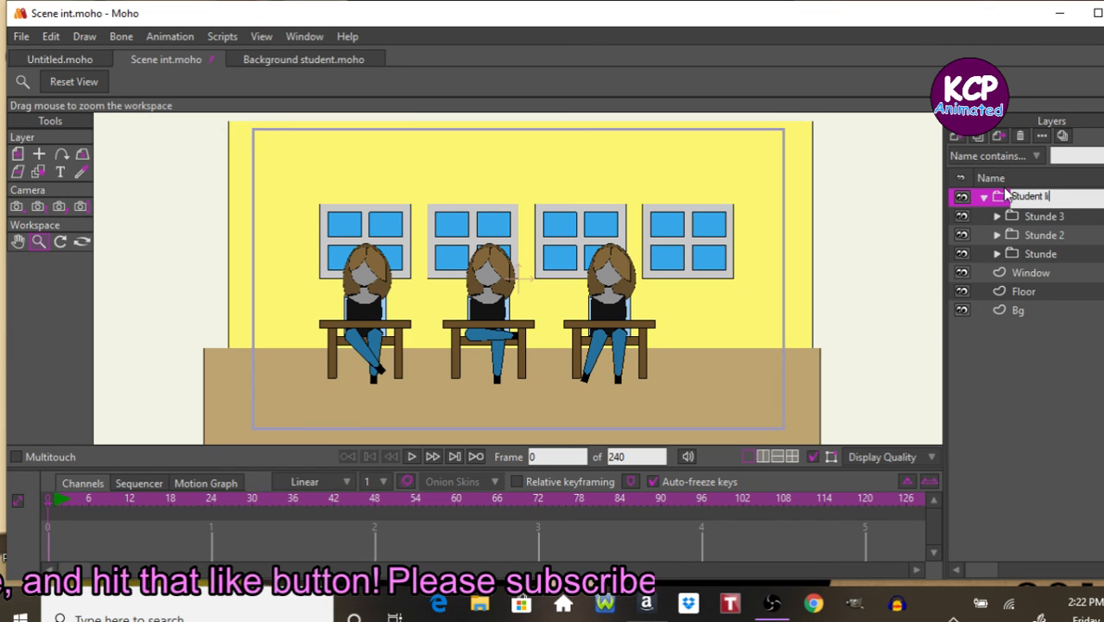
pyautogui.write('ne 1')
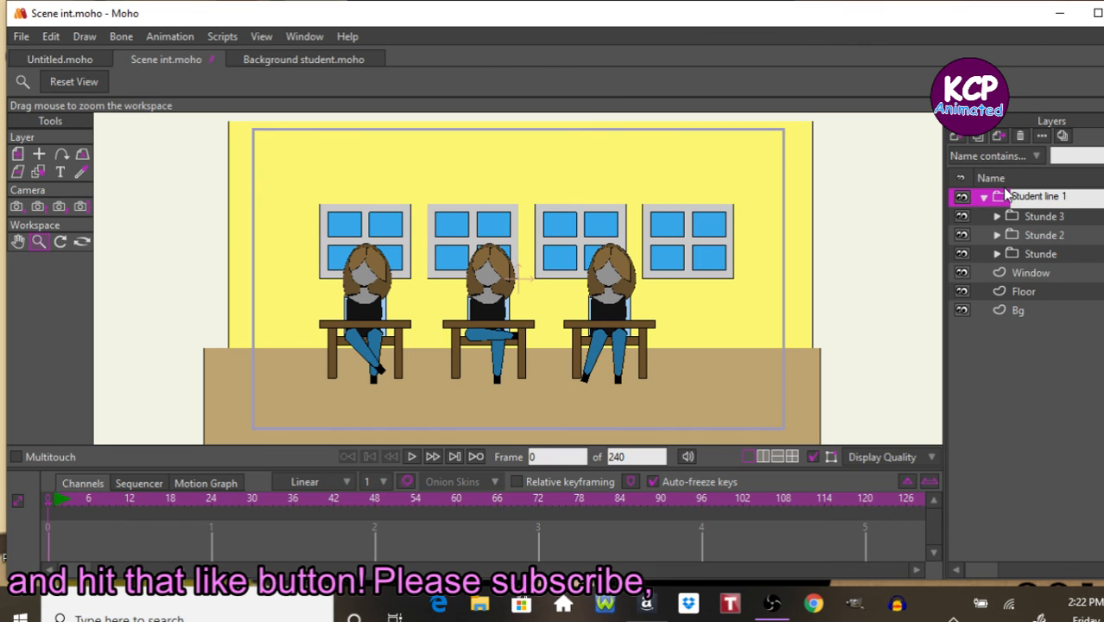
pyautogui.press('Return')
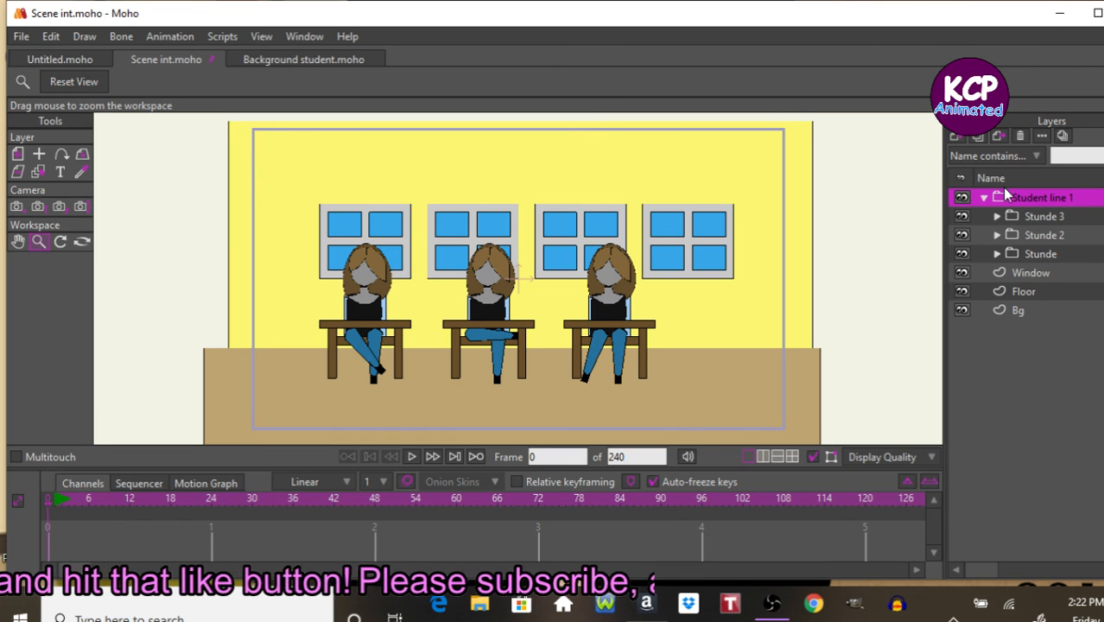
pyautogui.click(984, 198)
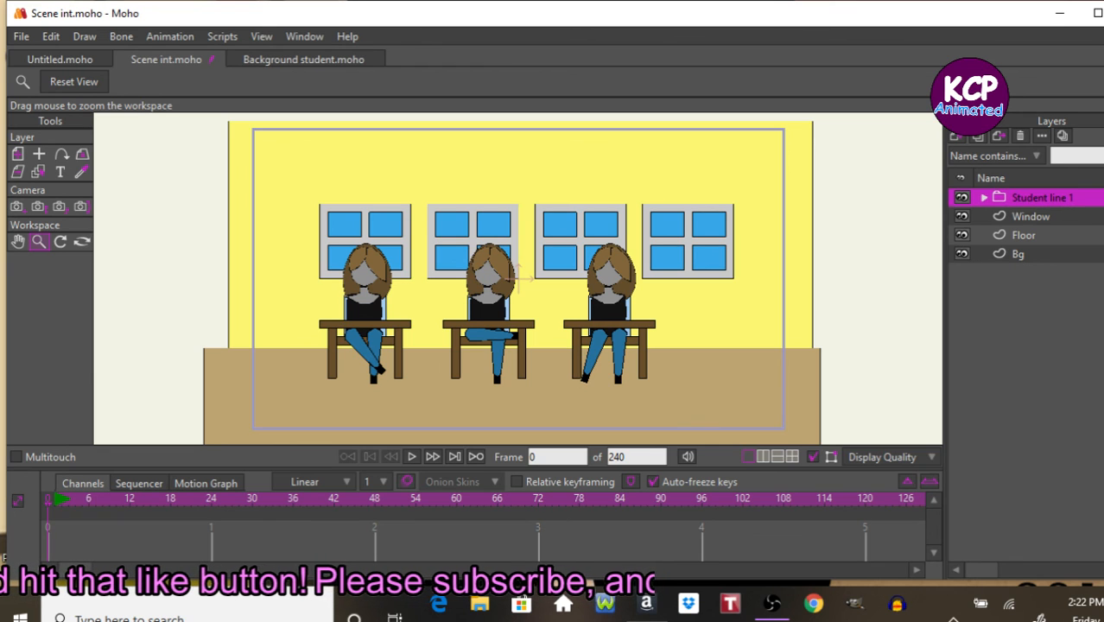
# Step: Set the Student line 1 origin just below the middle student's foot and move the group right to about X 0.25
pyautogui.click(39, 154)
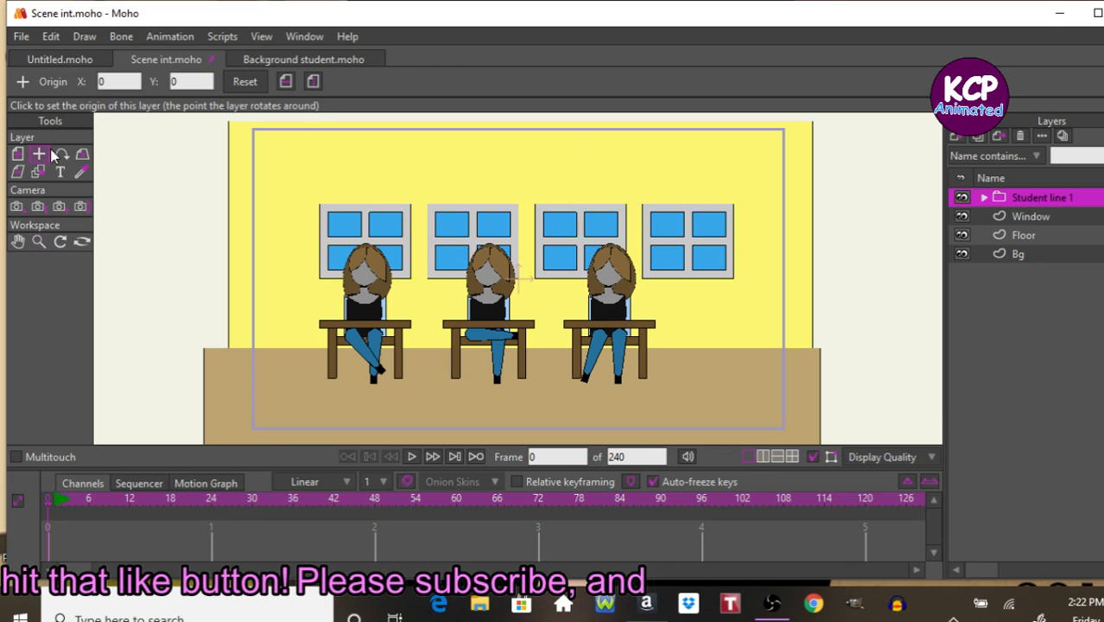
pyautogui.click(494, 388)
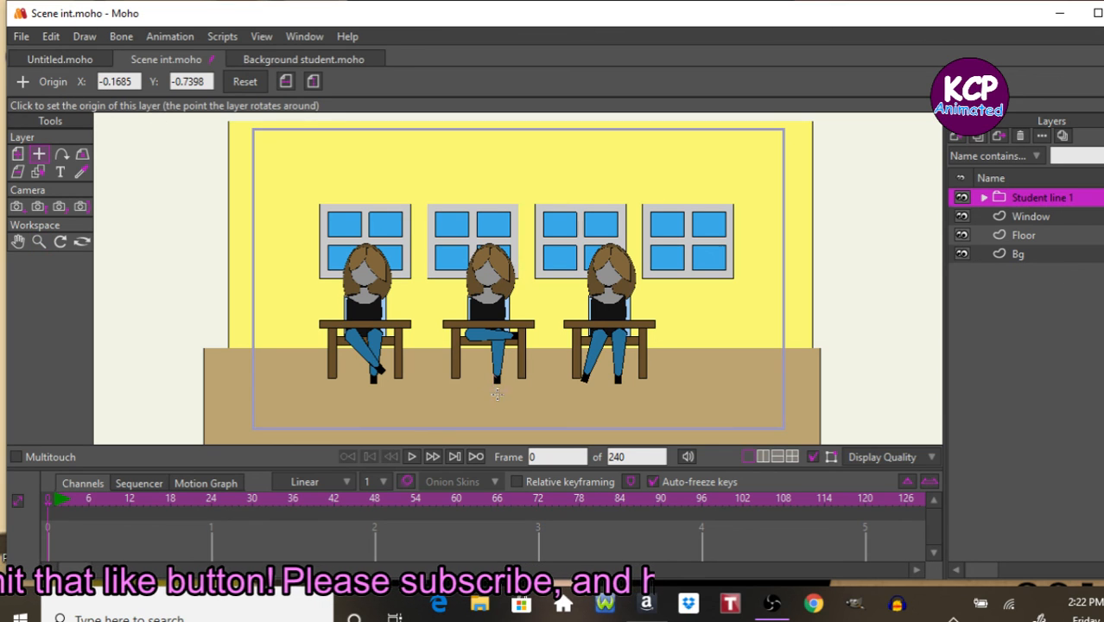
pyautogui.click(19, 155)
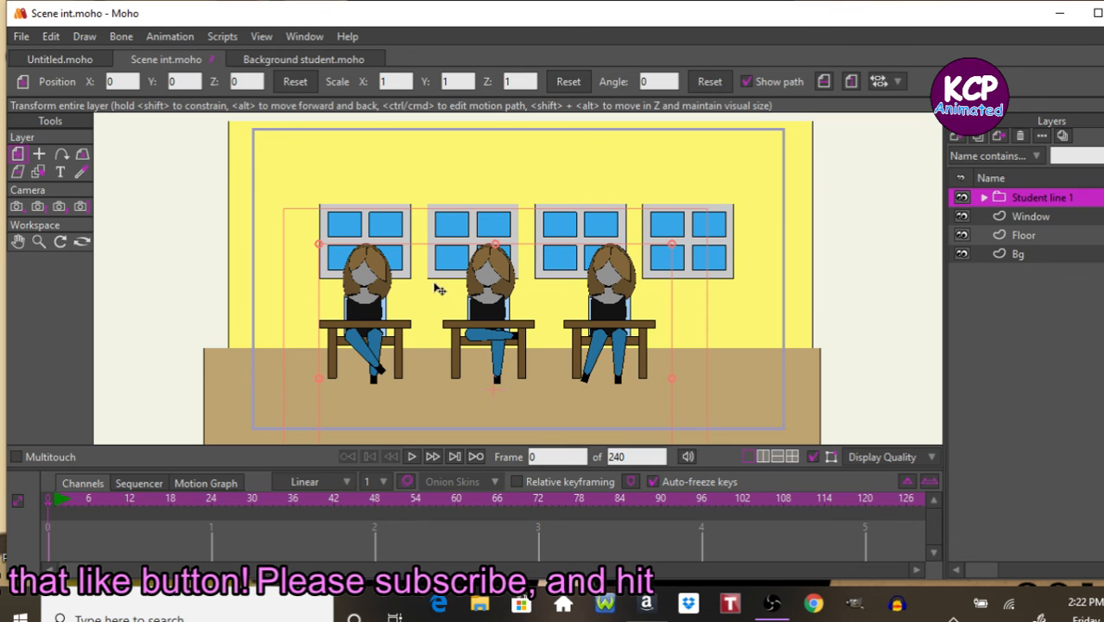
pyautogui.moveTo(439, 300); pyautogui.dragTo(481, 313)
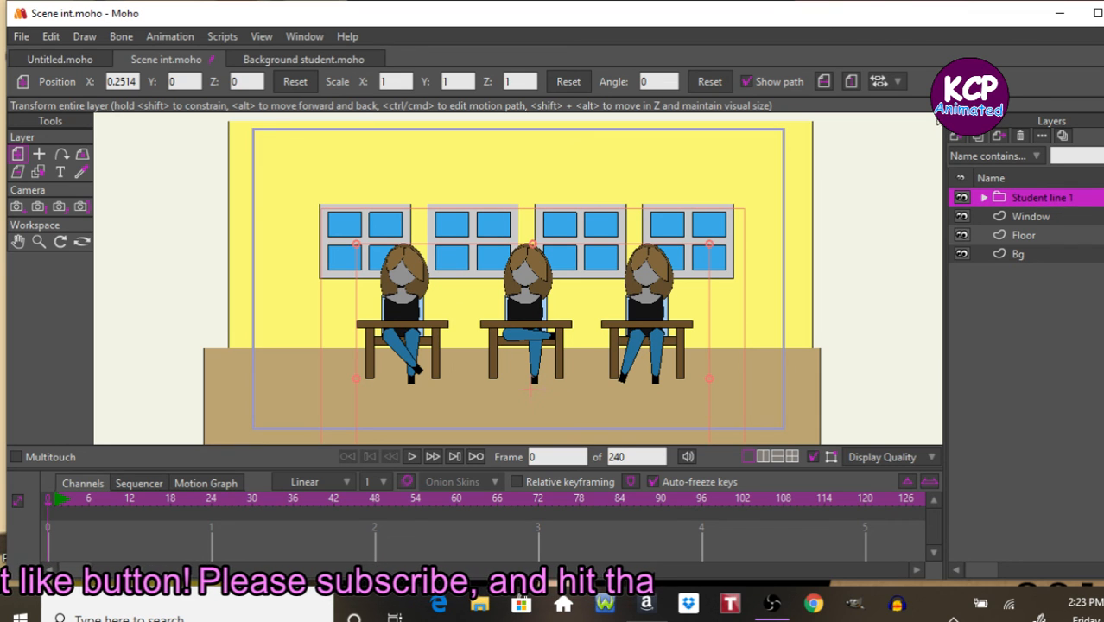
# Step: Enlarge the Student line 1 group uniformly to a scale of about 1.14
pyautogui.moveTo(709, 248); pyautogui.dragTo(731, 223)
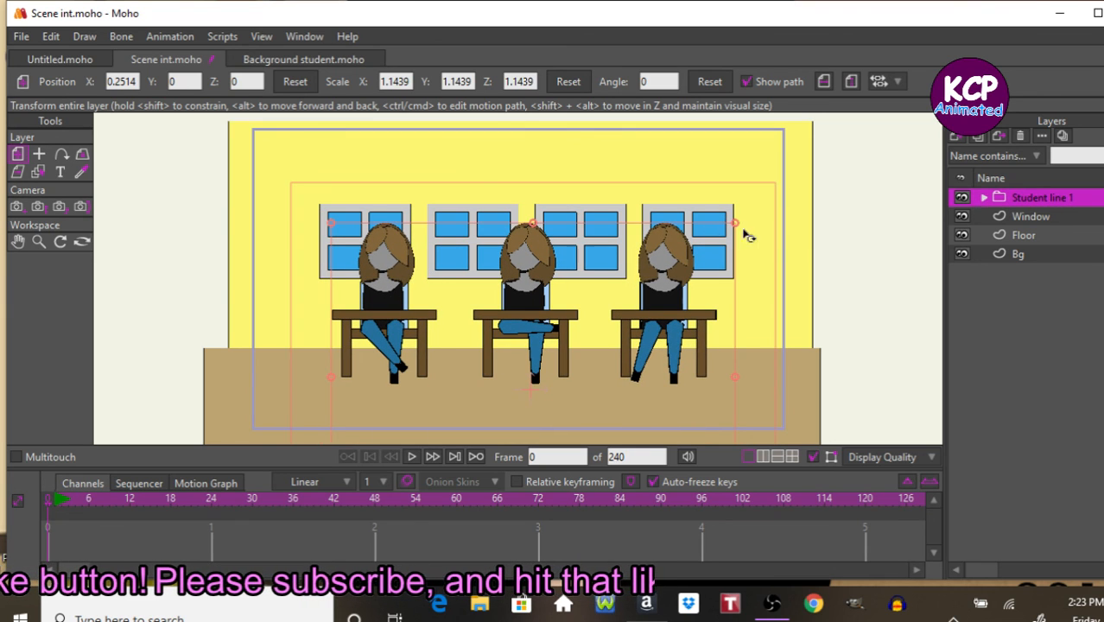
pyautogui.hotkey('ctrl', 'Right')
pyautogui.hotkey('ctrl', 'Left')
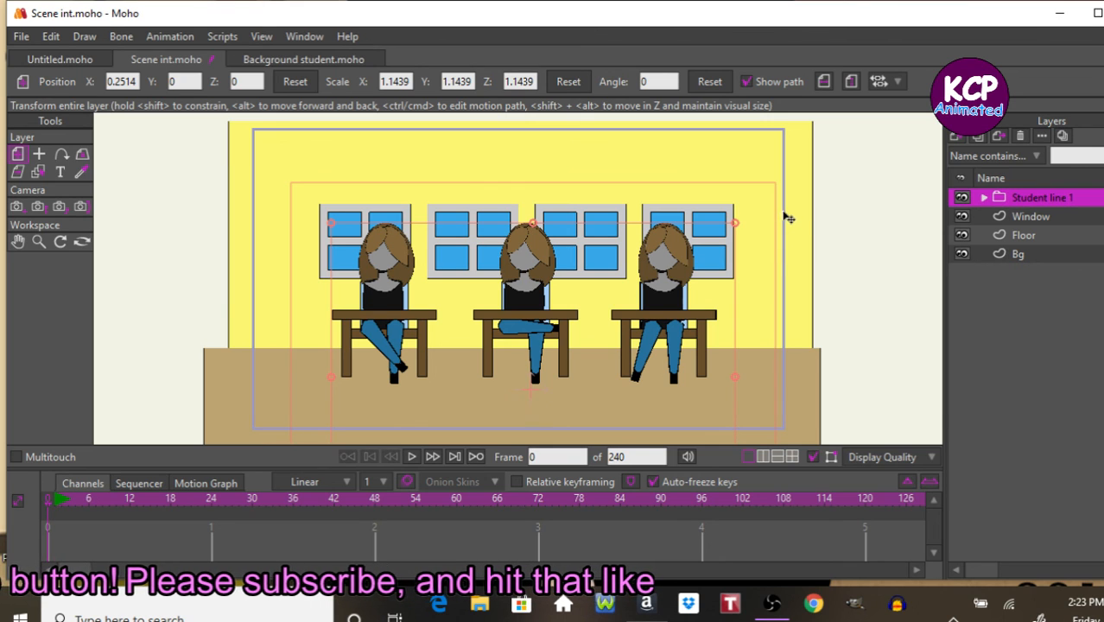
# Step: Duplicate Student line 1 as a front row scaled to about 1.48 at about X 0.06, Y -0.43, and view frame 1
pyautogui.click(978, 138)
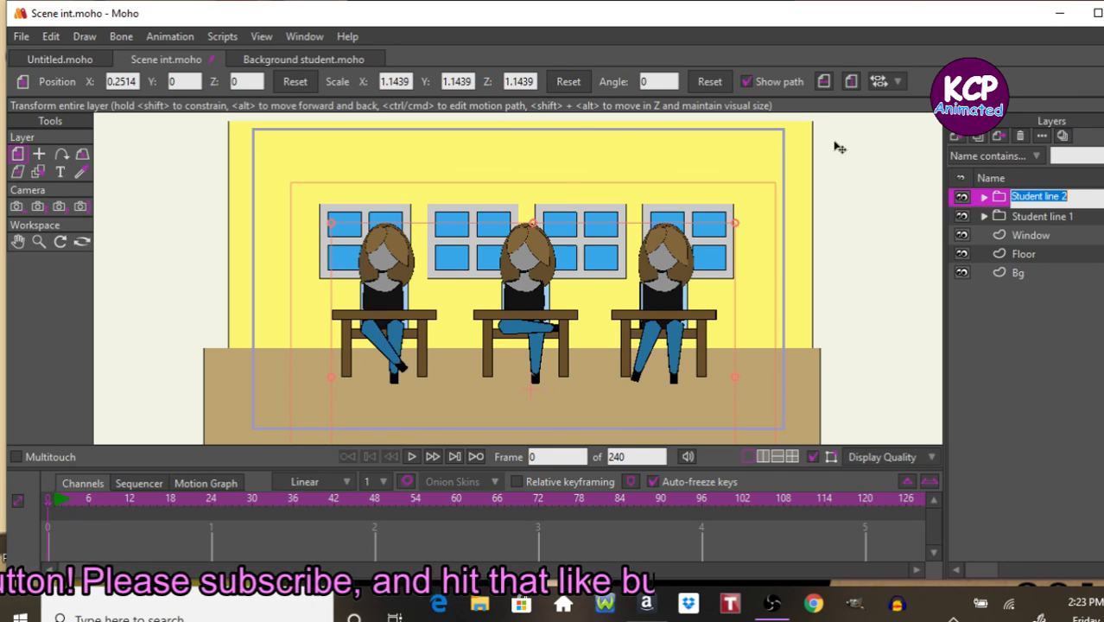
pyautogui.moveTo(742, 227); pyautogui.dragTo(789, 167)
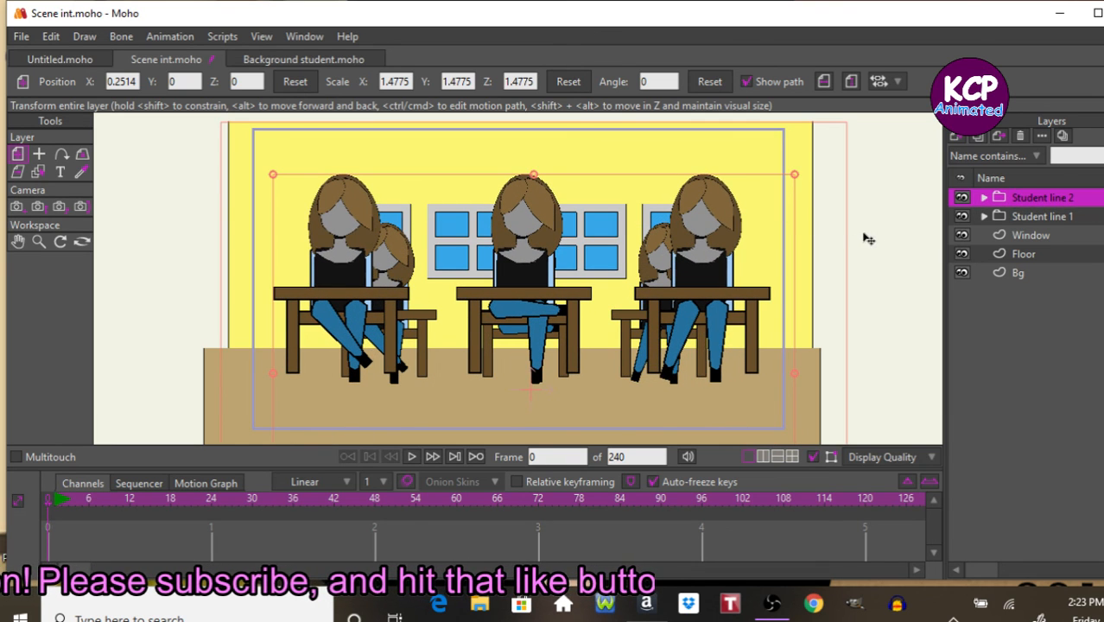
pyautogui.moveTo(862, 239); pyautogui.dragTo(837, 302)
pyautogui.press('Right')
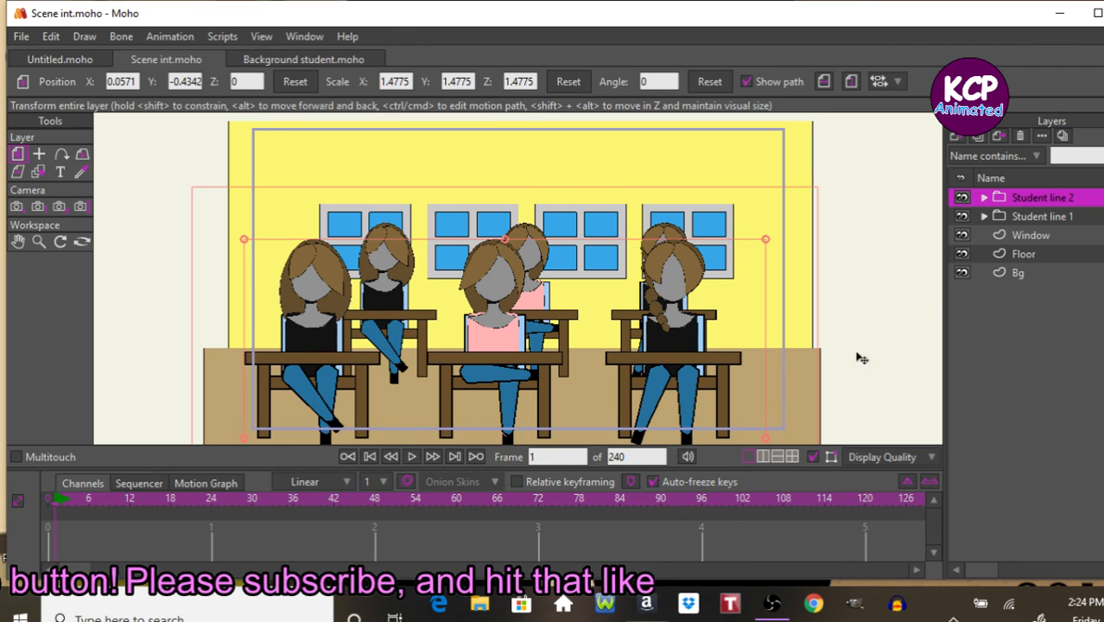
pyautogui.click(785, 604)
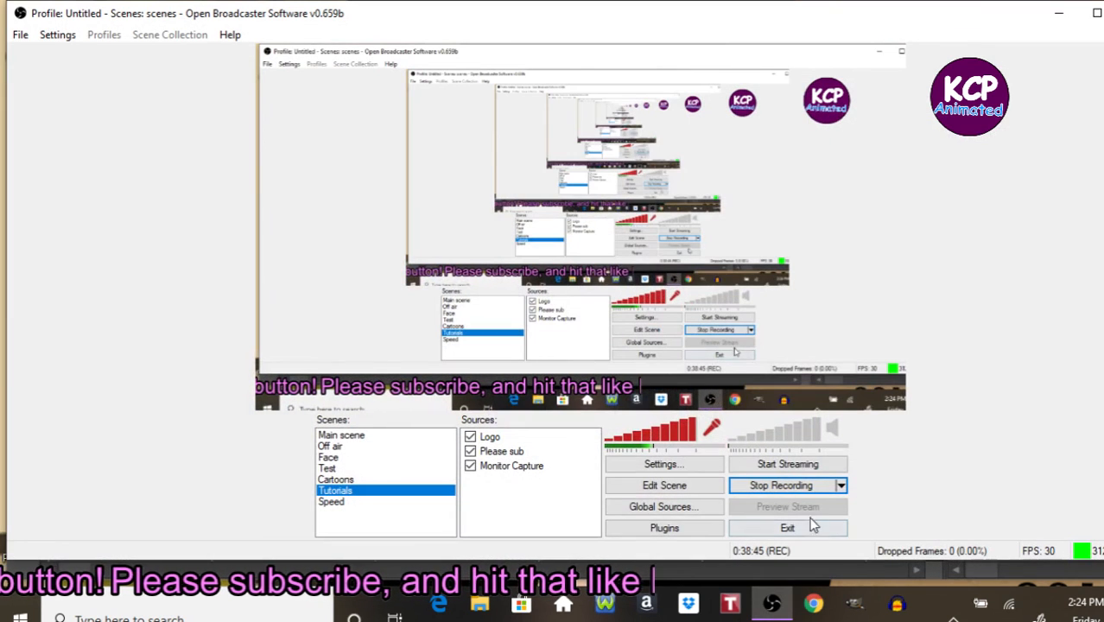